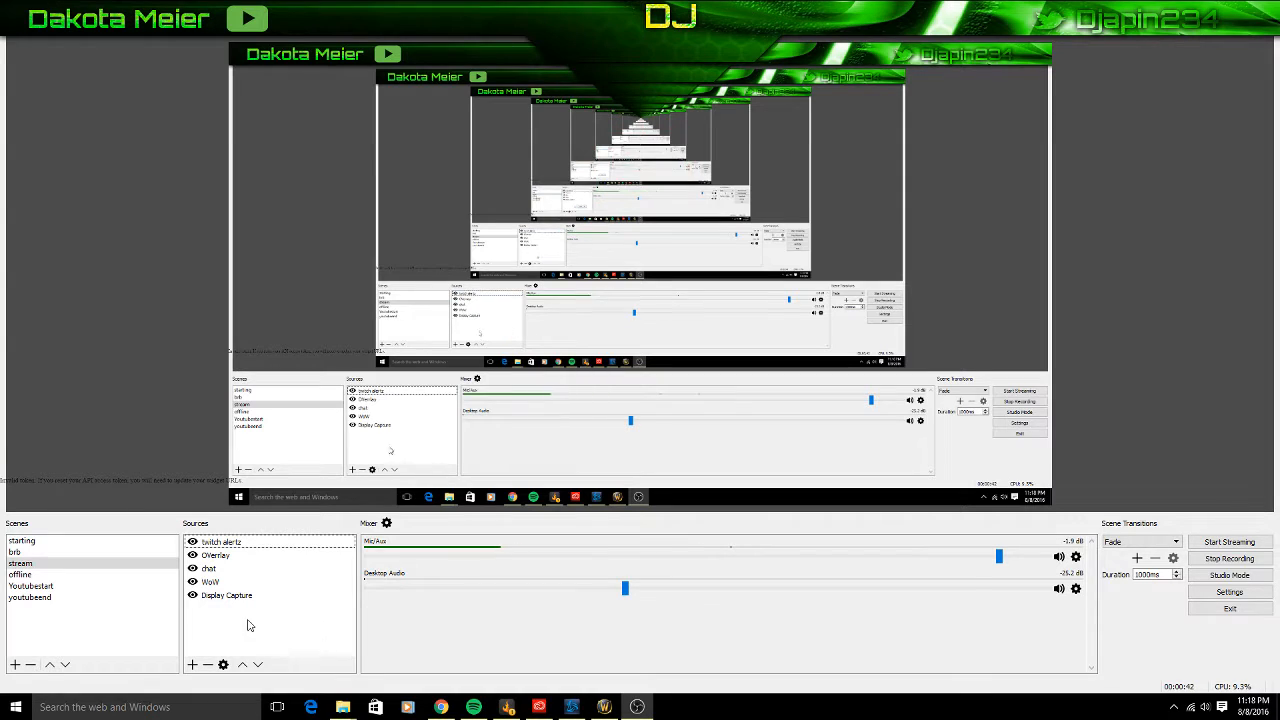
# Add a new Media Source named Followers to the stream scene
pyautogui.click(245, 543)
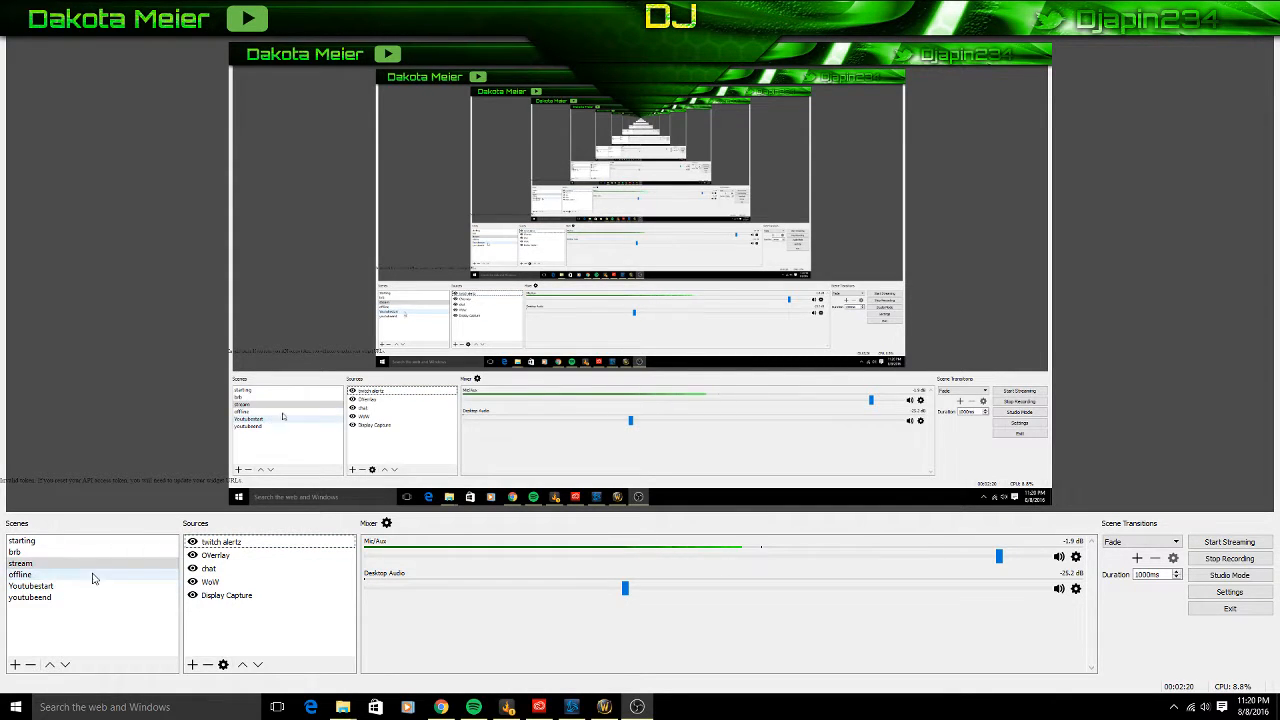
pyautogui.rightClick(240, 628)
pyautogui.moveTo(255, 639)
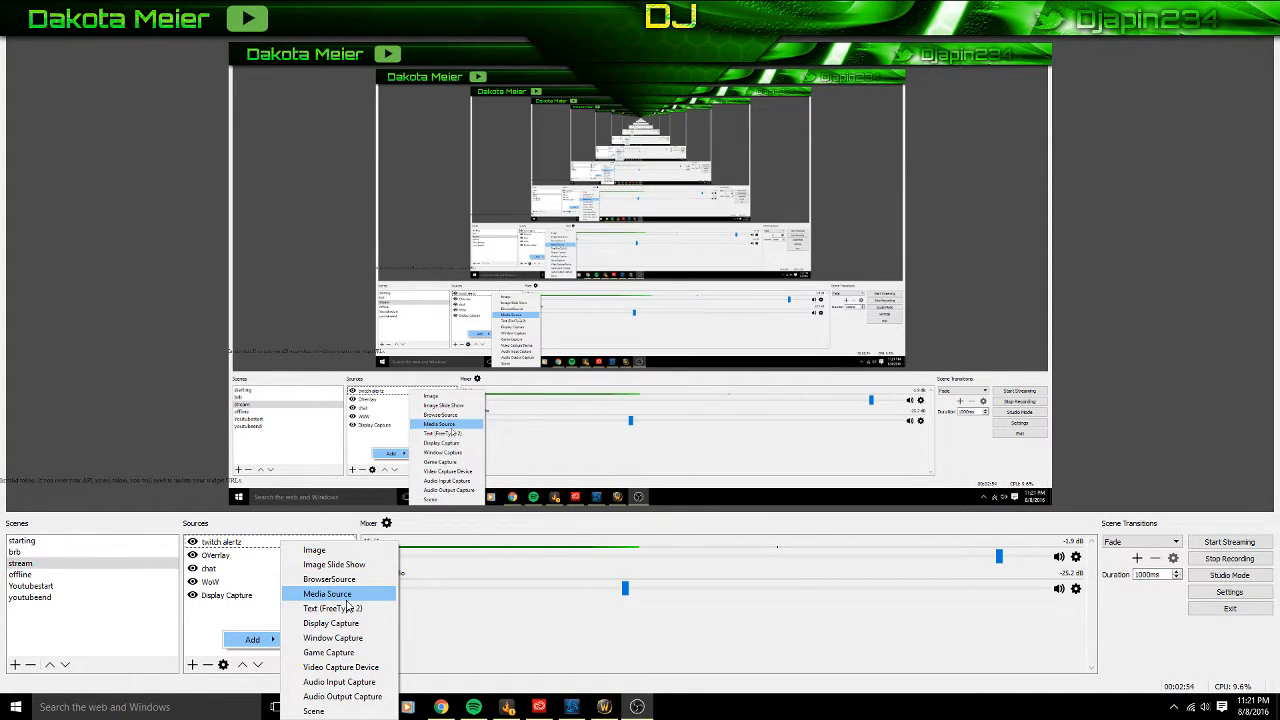
pyautogui.click(340, 594)
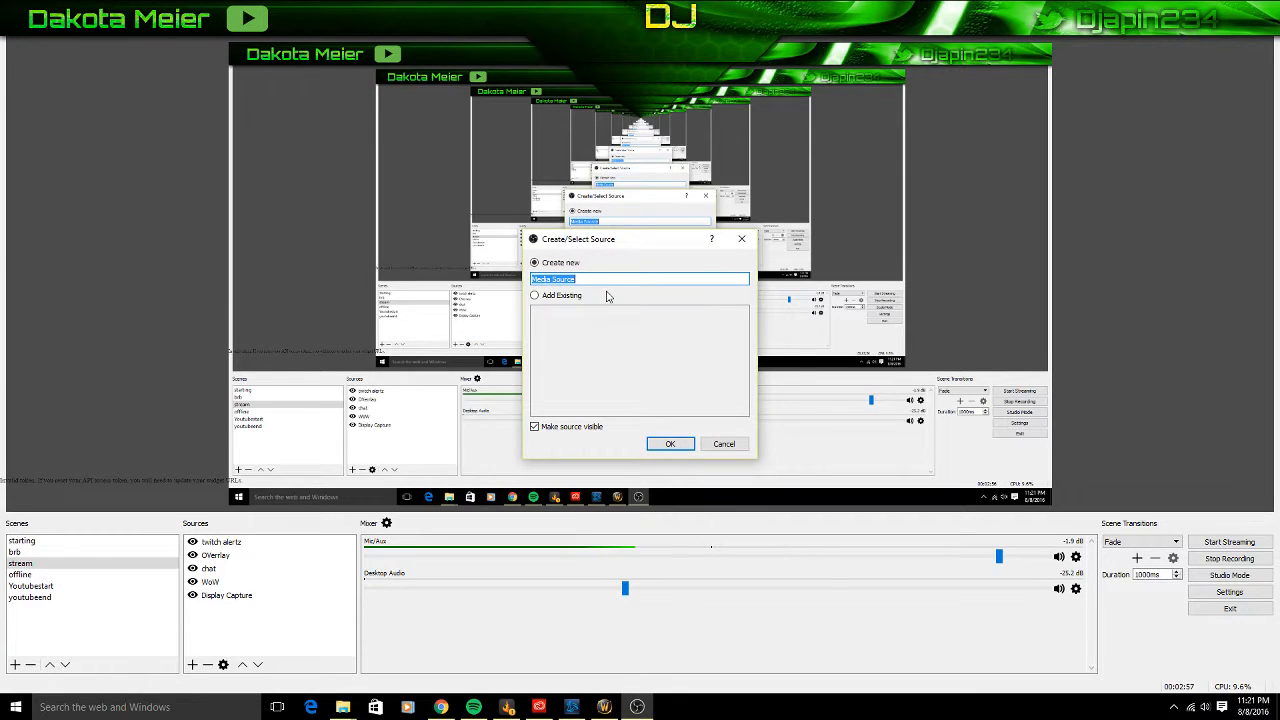
pyautogui.write('Folol')
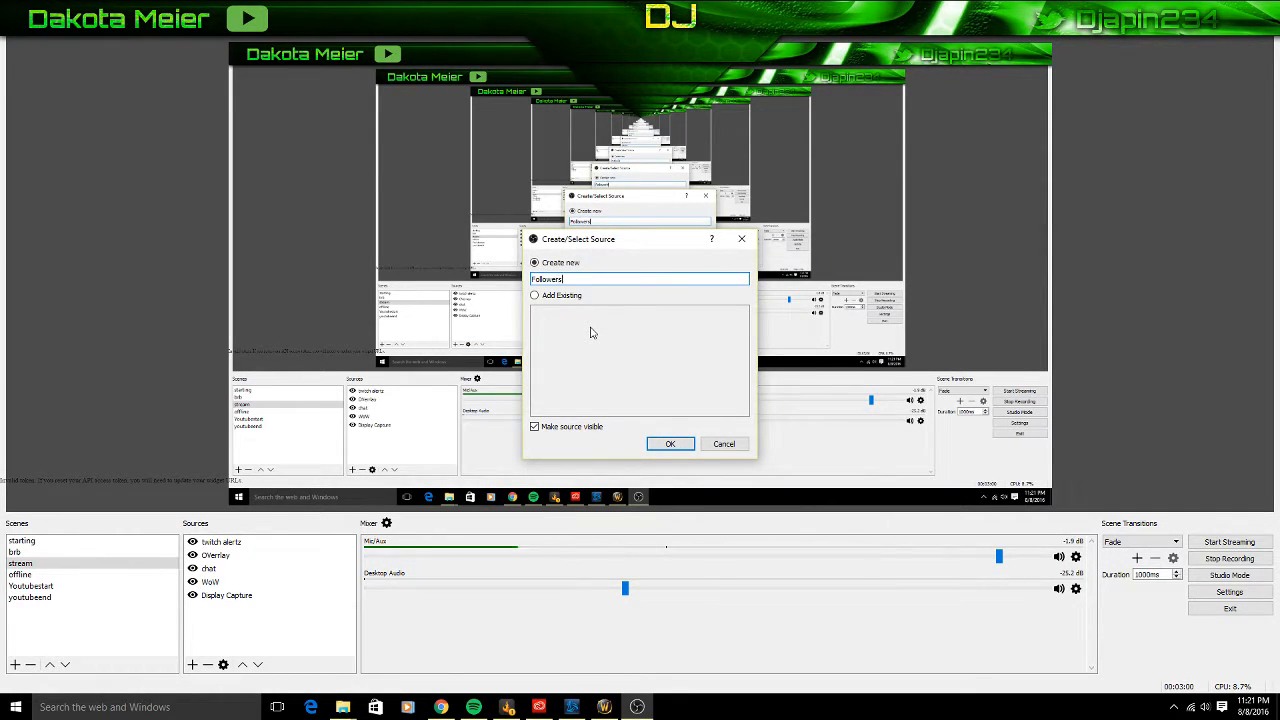
pyautogui.press('Return')
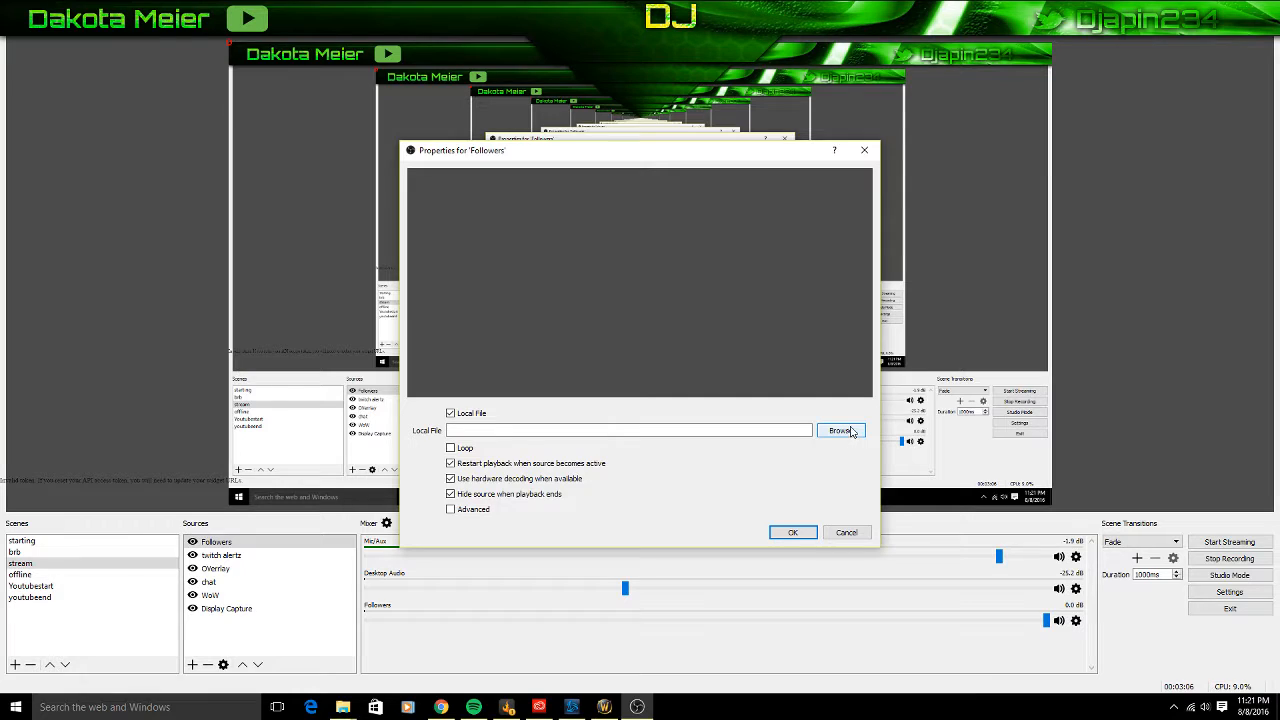
# Inspect the advanced options of the Followers media source and cancel its properties
pyautogui.click(450, 509)
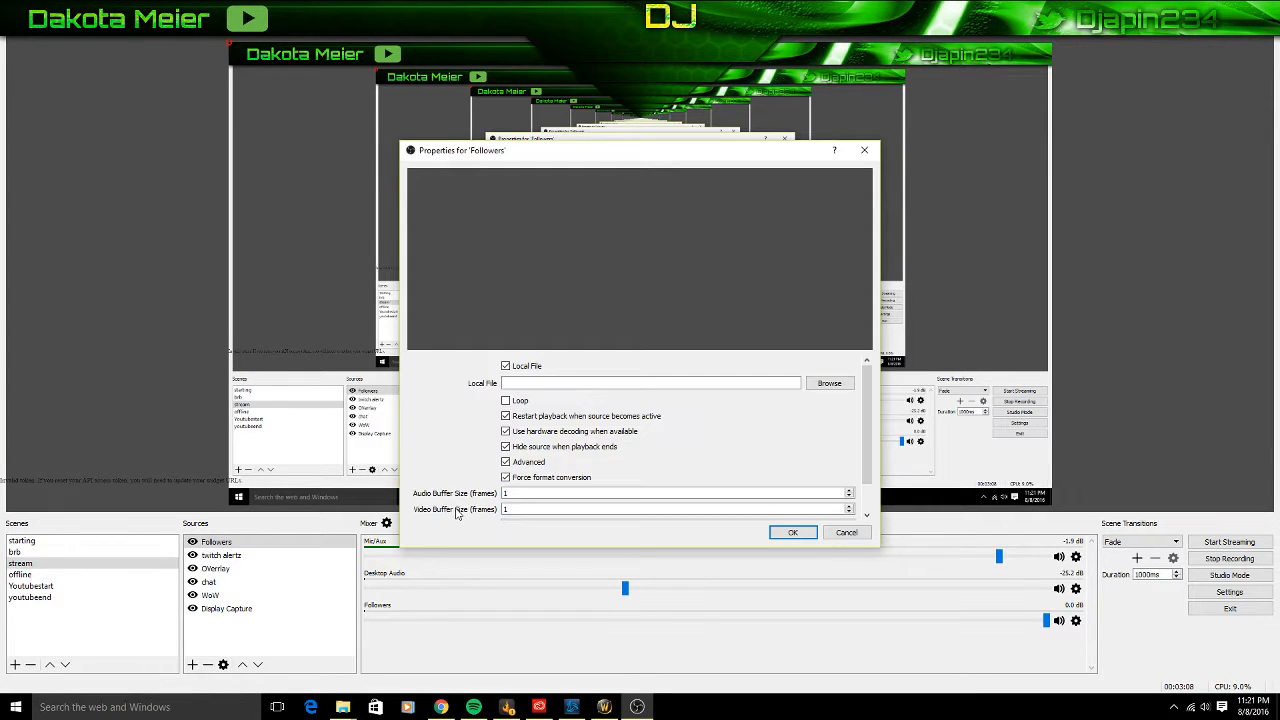
pyautogui.scroll(-2, 656, 438)
pyautogui.scroll(1, 661, 434)
pyautogui.click(853, 532)
# Add a Text (FreeType 2) source with the default name to the stream scene and close its properties
pyautogui.rightClick(303, 627)
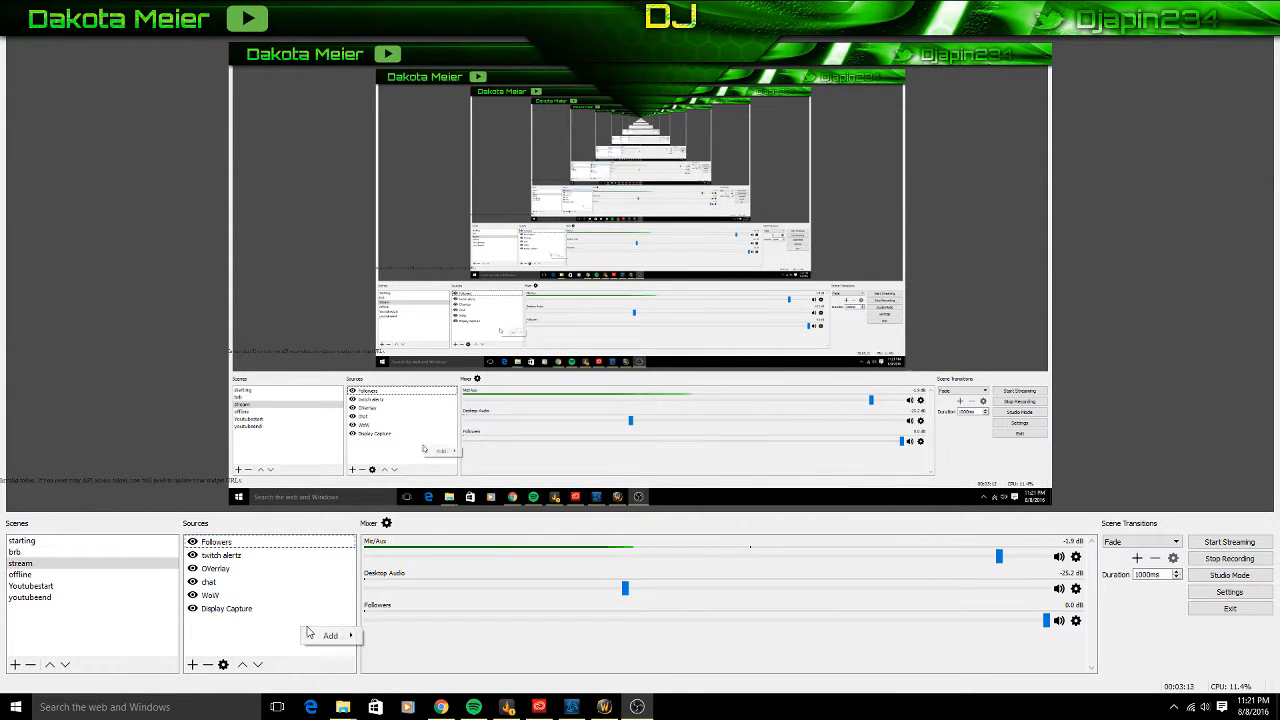
pyautogui.moveTo(340, 636)
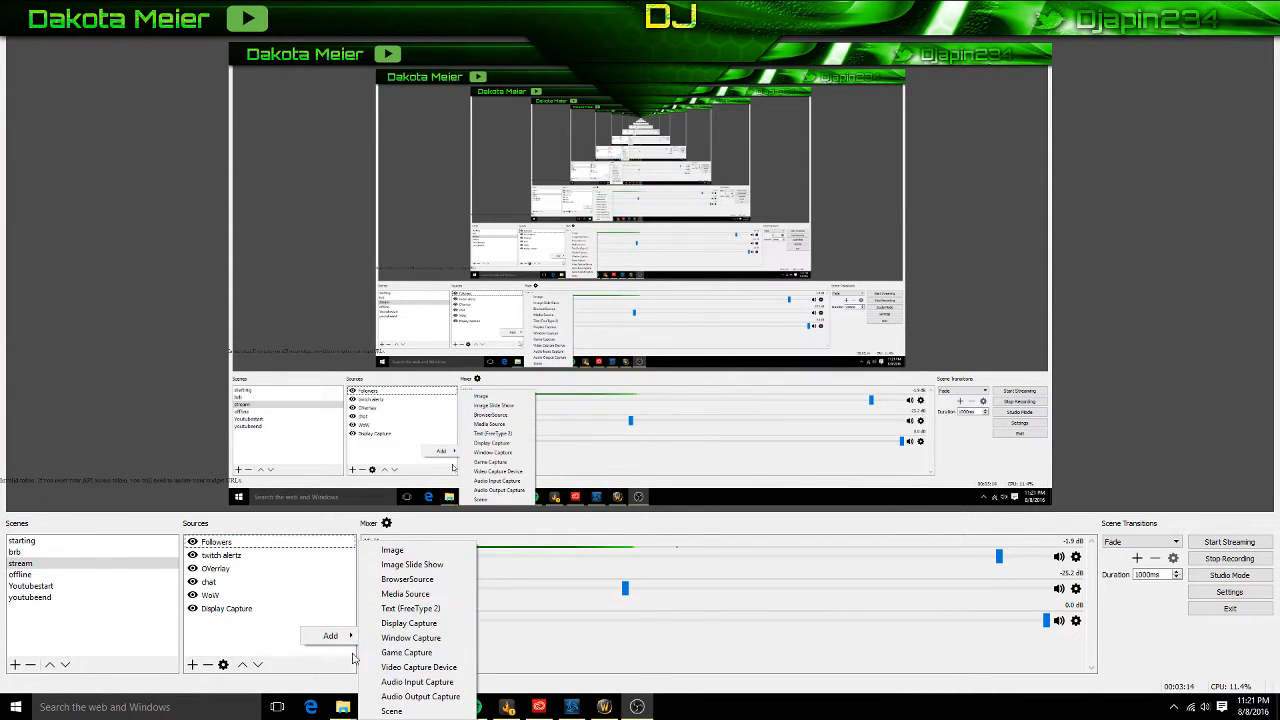
pyautogui.click(410, 608)
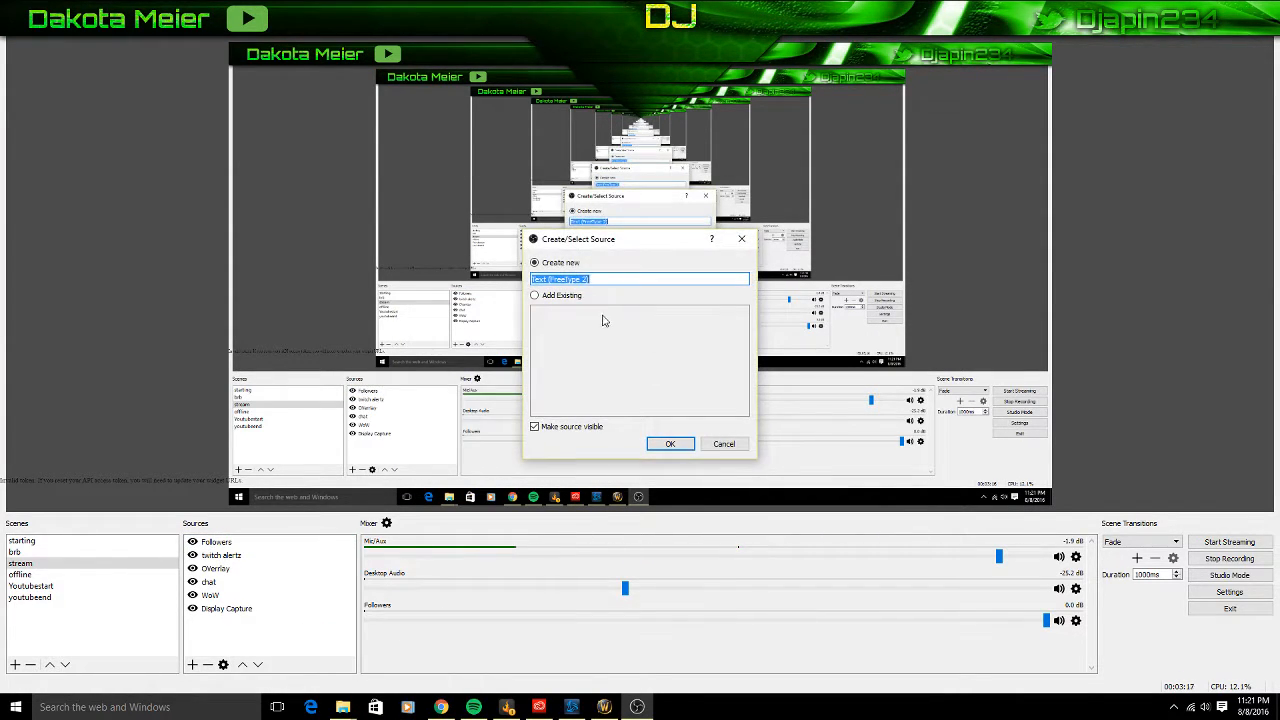
pyautogui.click(670, 445)
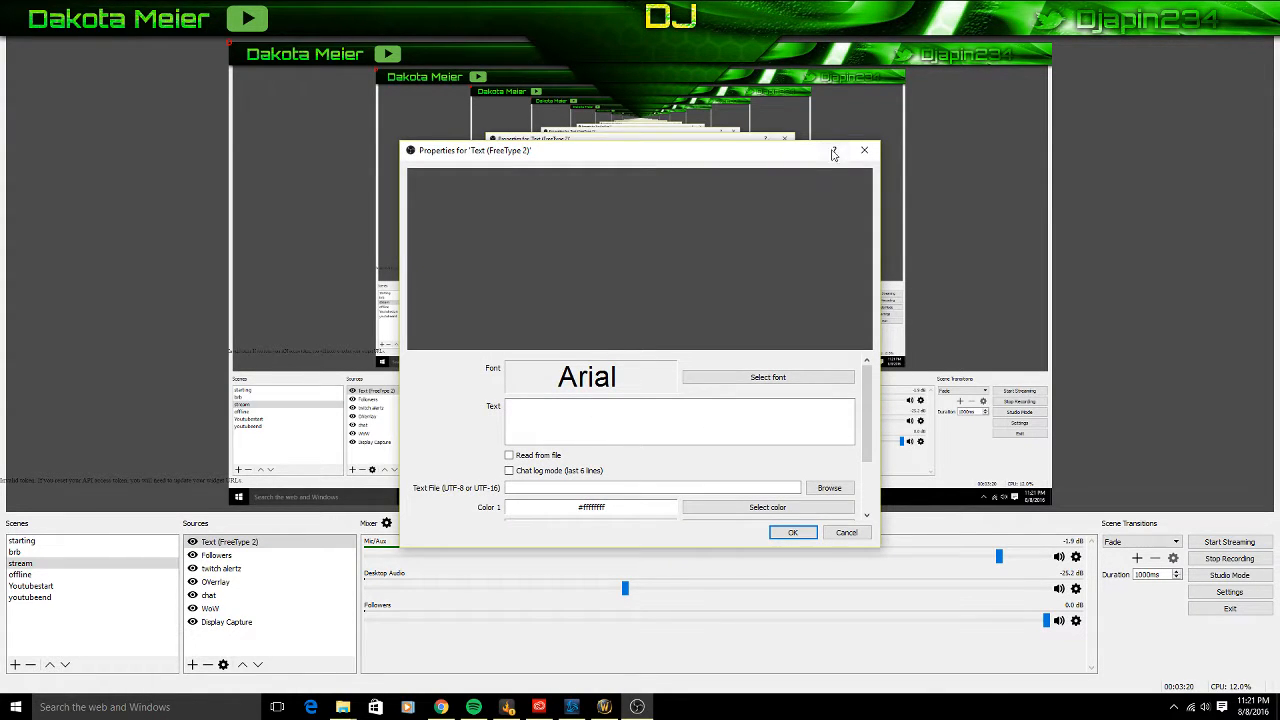
pyautogui.click(864, 150)
# Try to add another Text (FreeType 2) source named Followers to the stream scene
pyautogui.rightClick(263, 633)
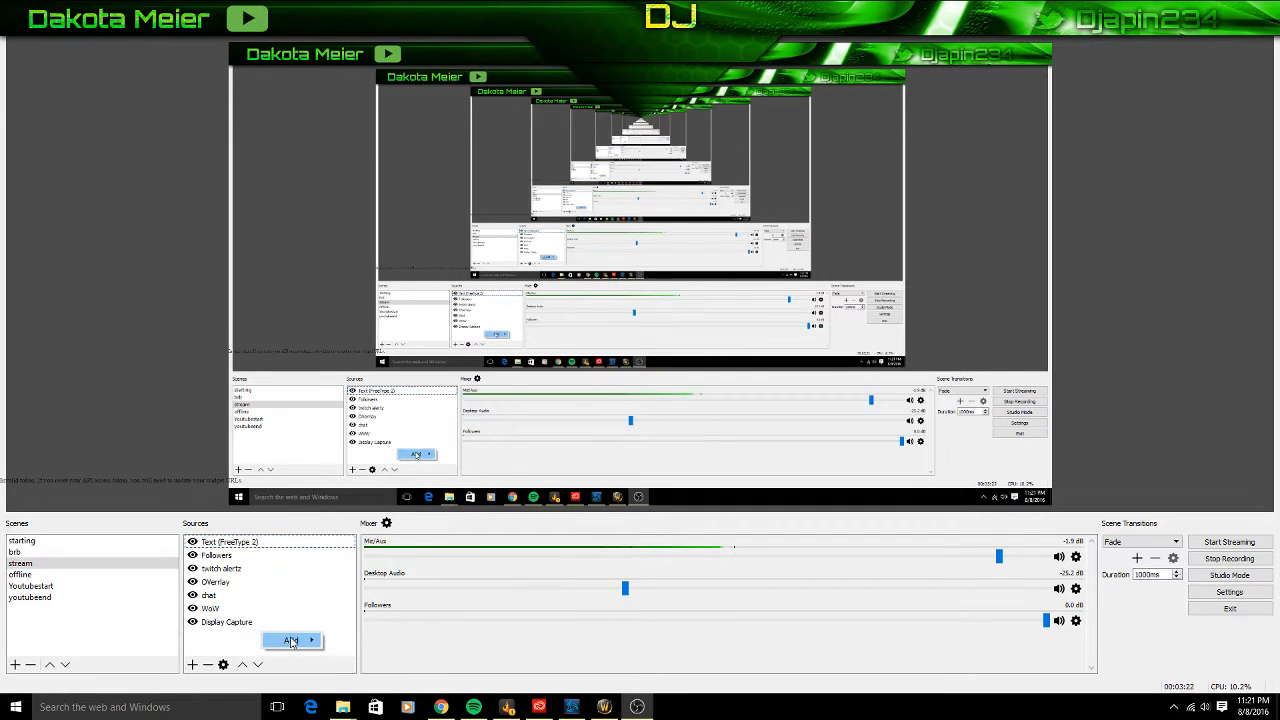
pyautogui.moveTo(291, 640)
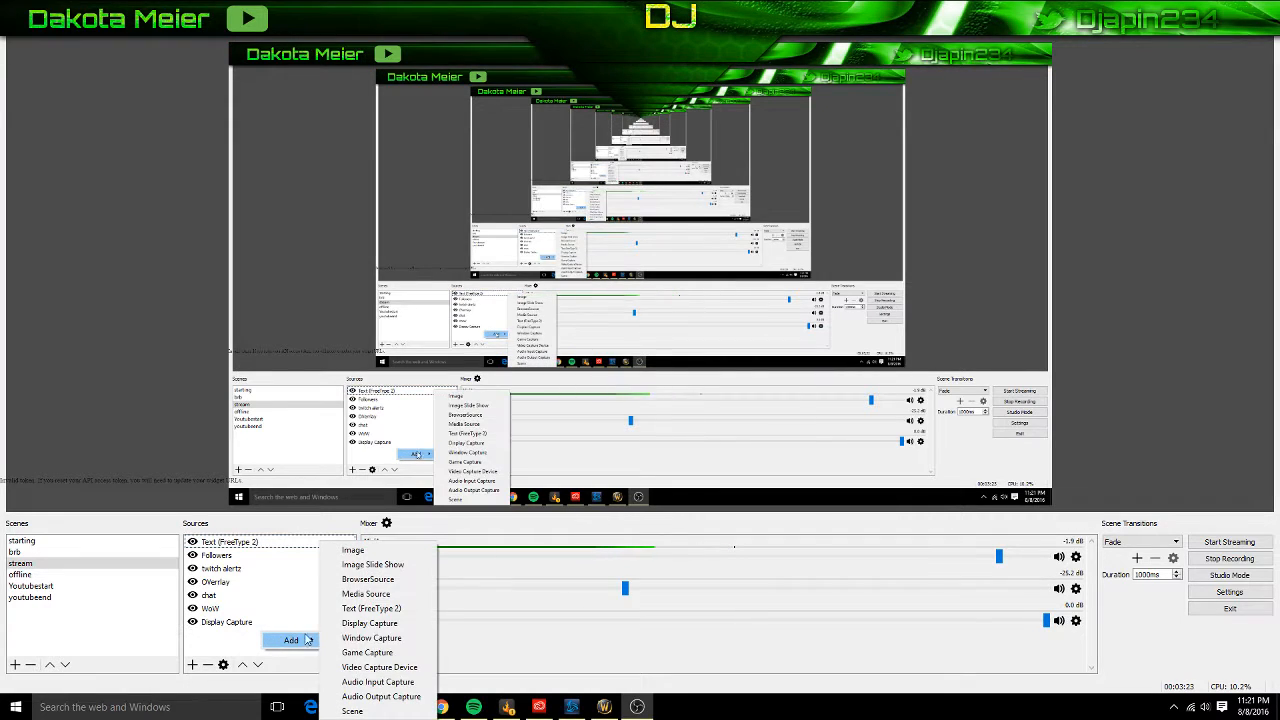
pyautogui.click(372, 608)
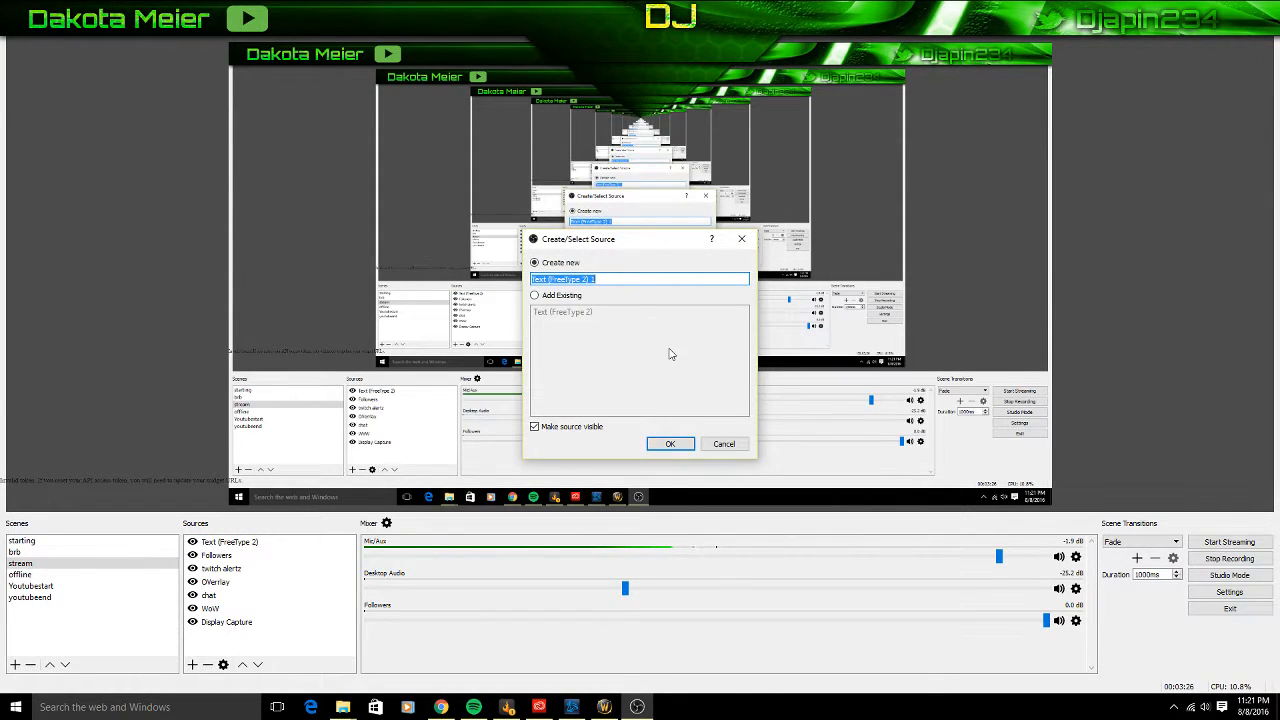
pyautogui.write('Followers')
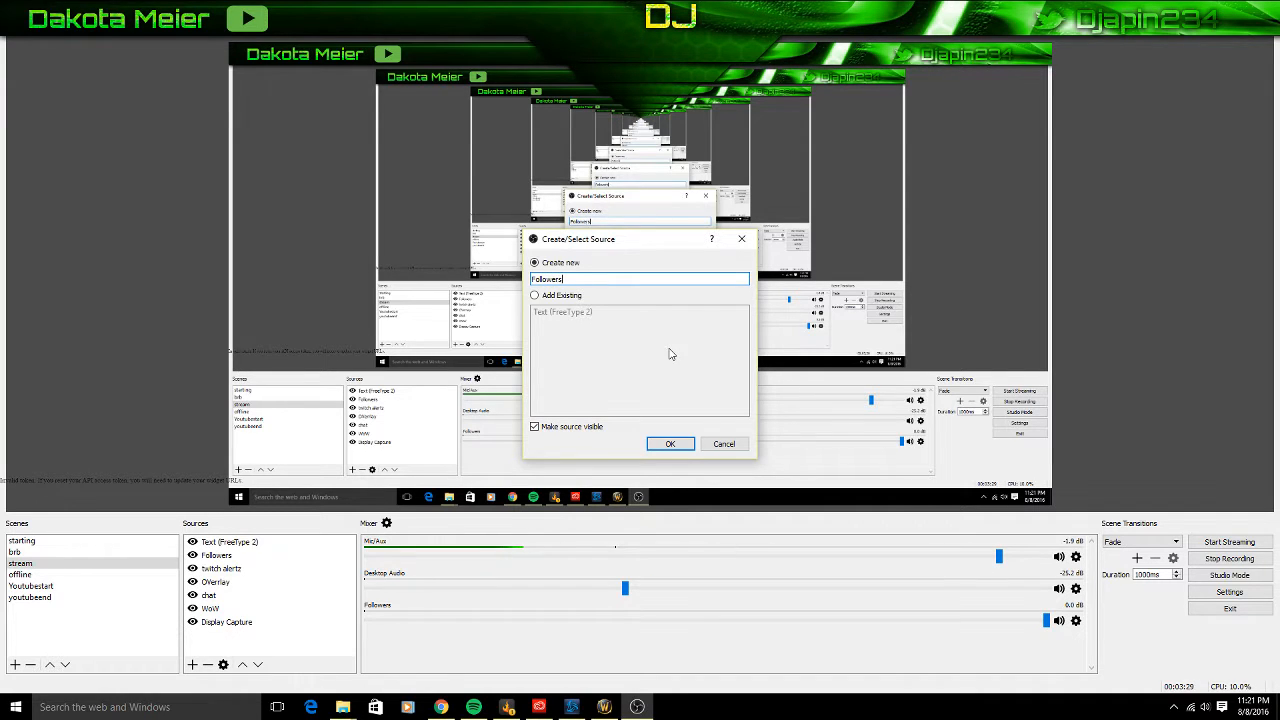
pyautogui.press('Return')
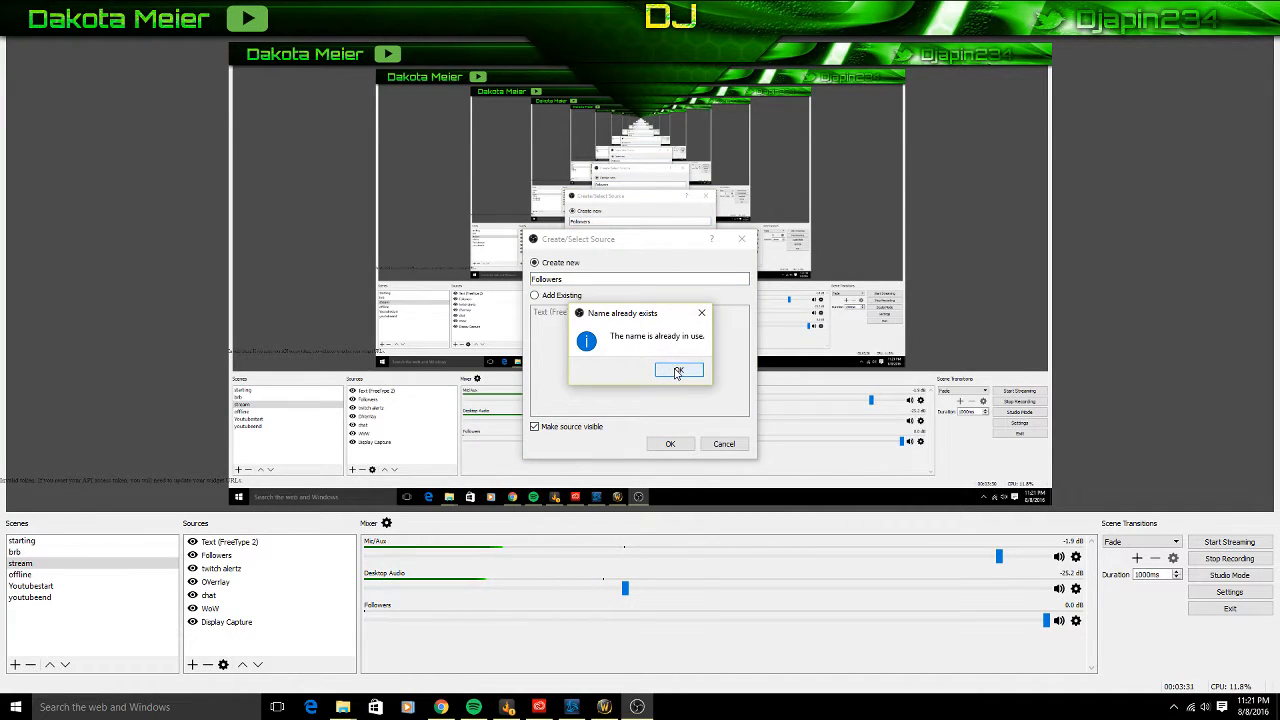
pyautogui.click(675, 374)
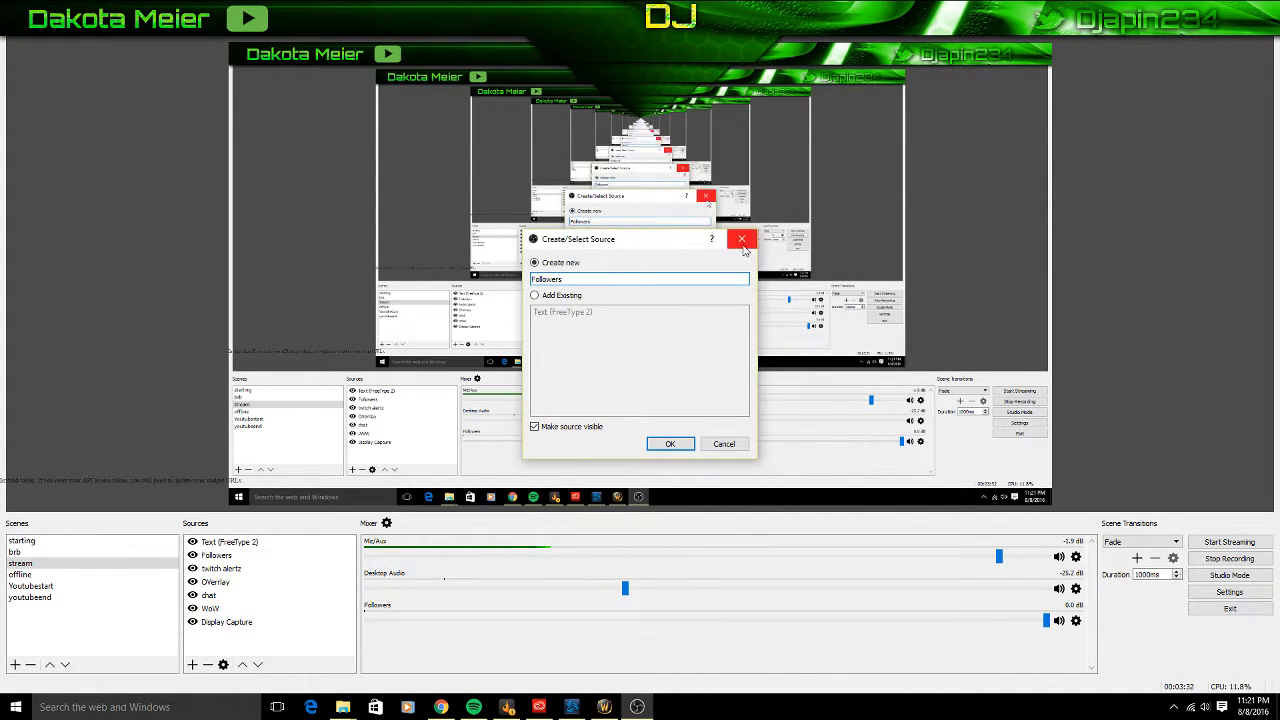
pyautogui.click(672, 444)
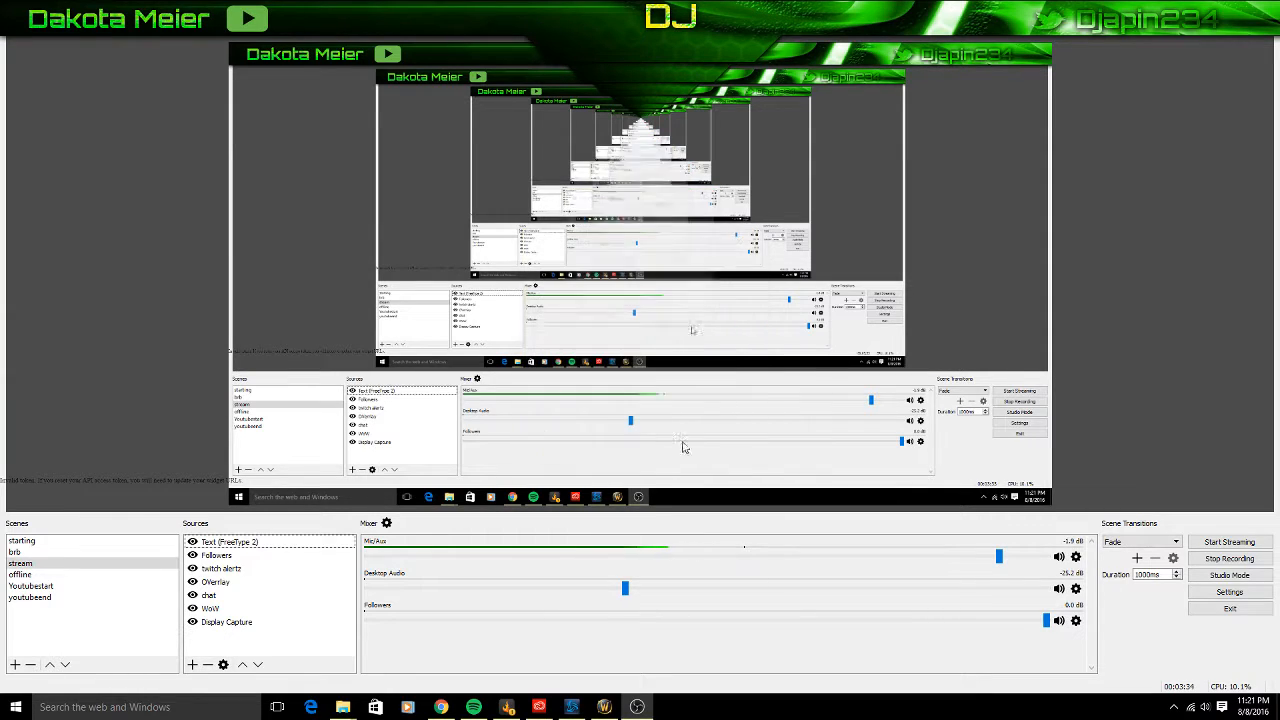
# Remove the Followers media source from the stream scene
pyautogui.click(226, 556)
pyautogui.rightClick(229, 565)
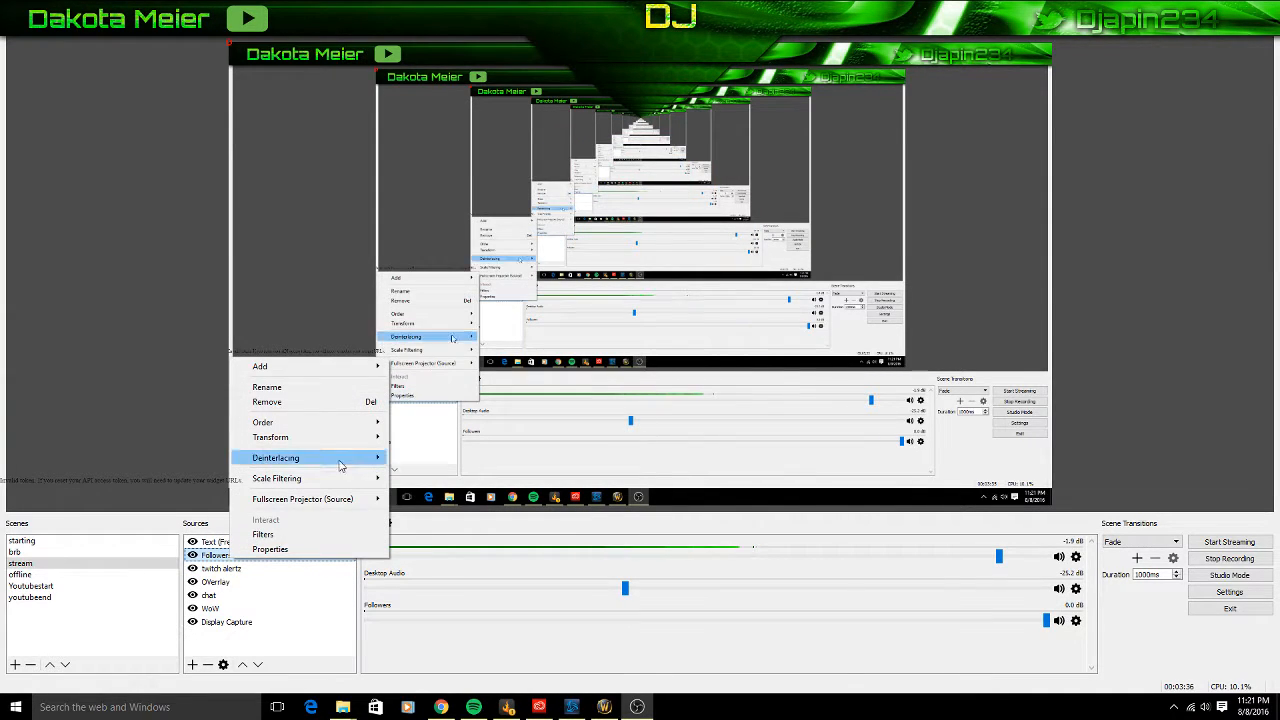
pyautogui.click(317, 400)
pyautogui.click(655, 370)
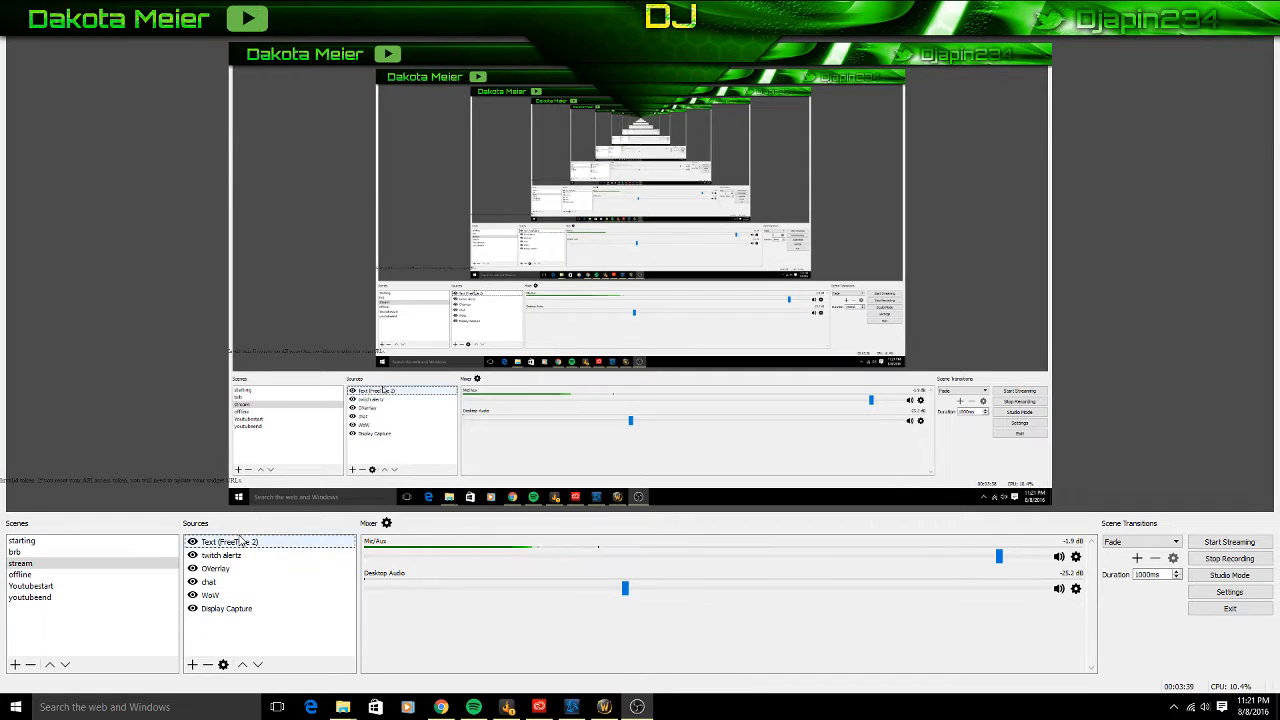
pyautogui.click(241, 541)
pyautogui.rightClick(241, 541)
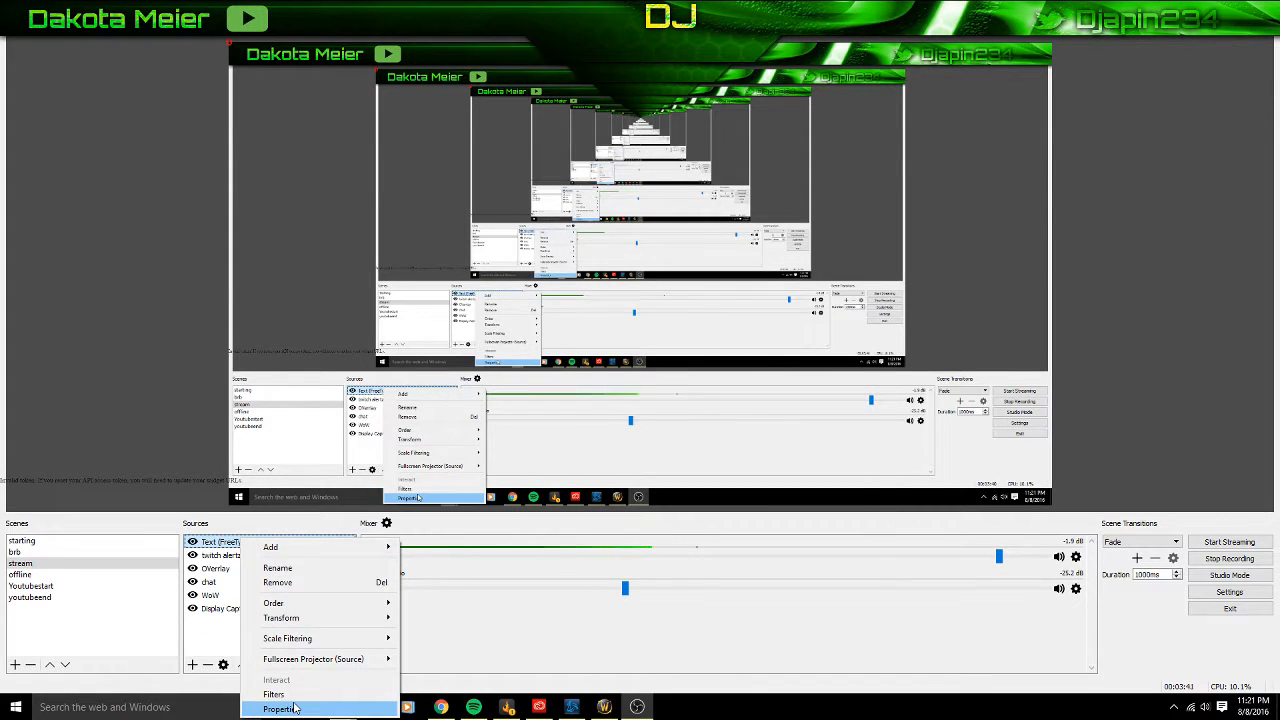
pyautogui.click(320, 703)
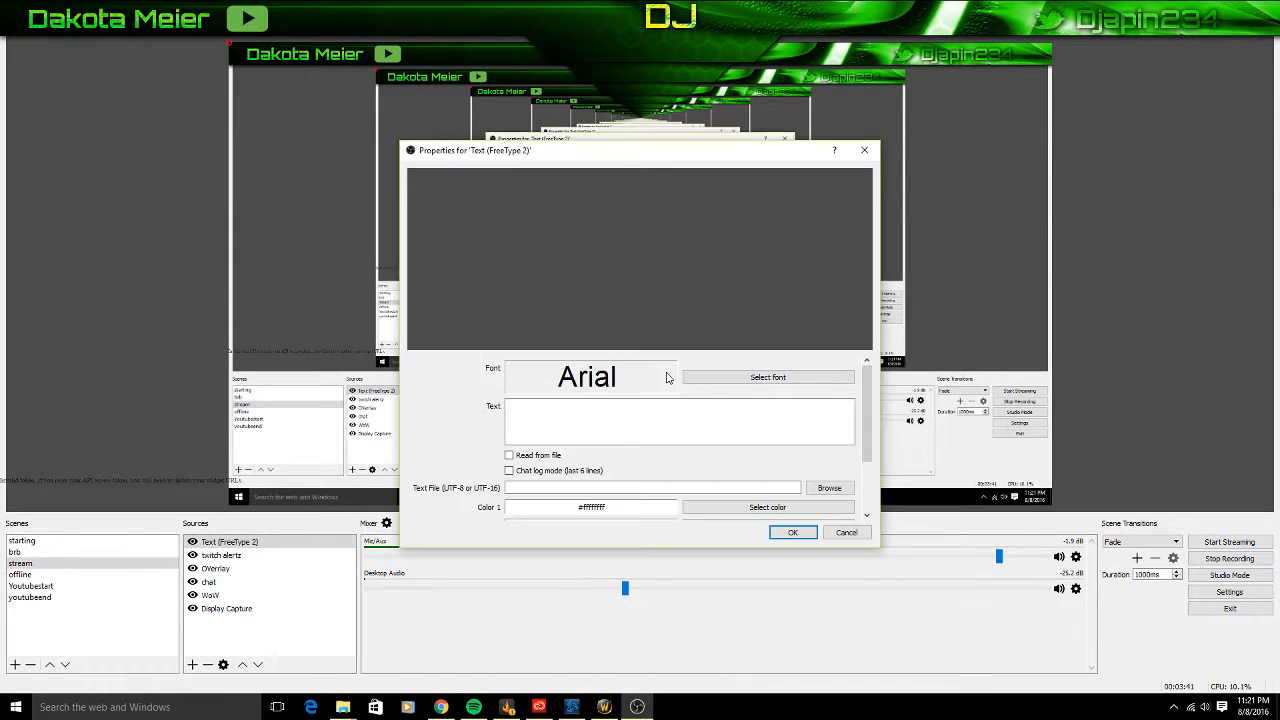
pyautogui.click(864, 150)
# Remove the default-named Text (FreeType 2) source from the stream scene
pyautogui.rightClick(245, 541)
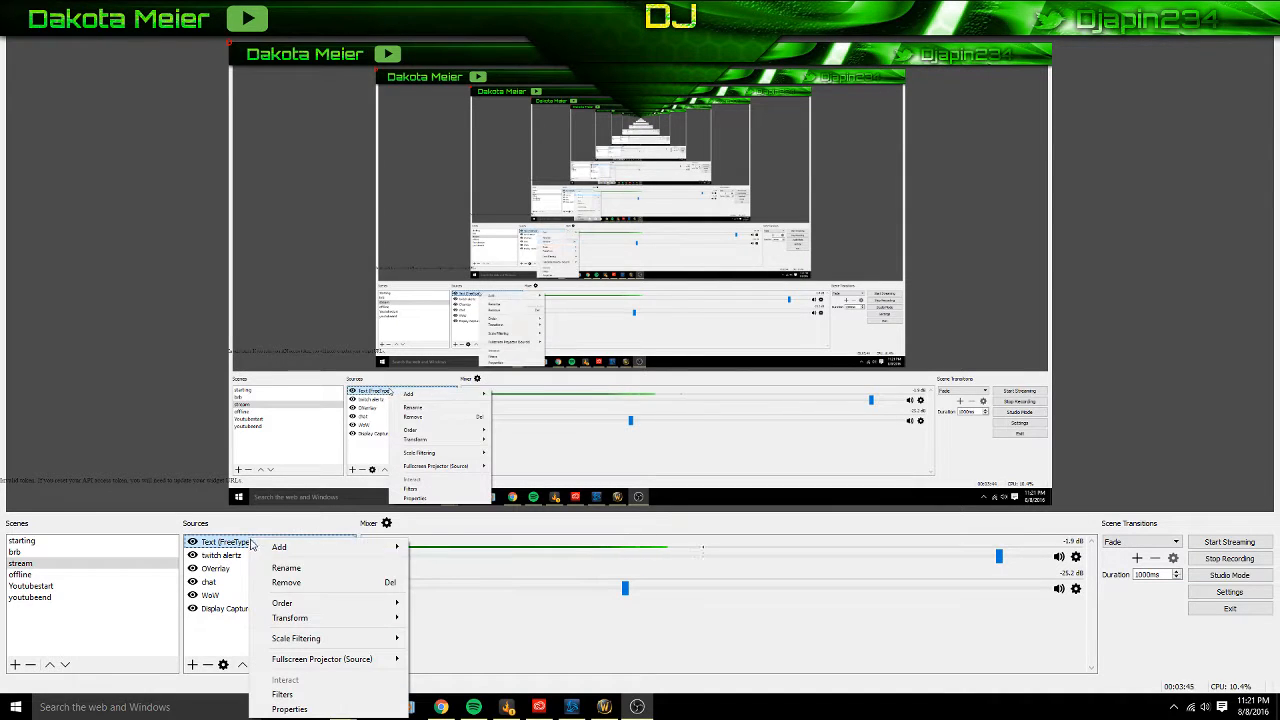
pyautogui.click(285, 583)
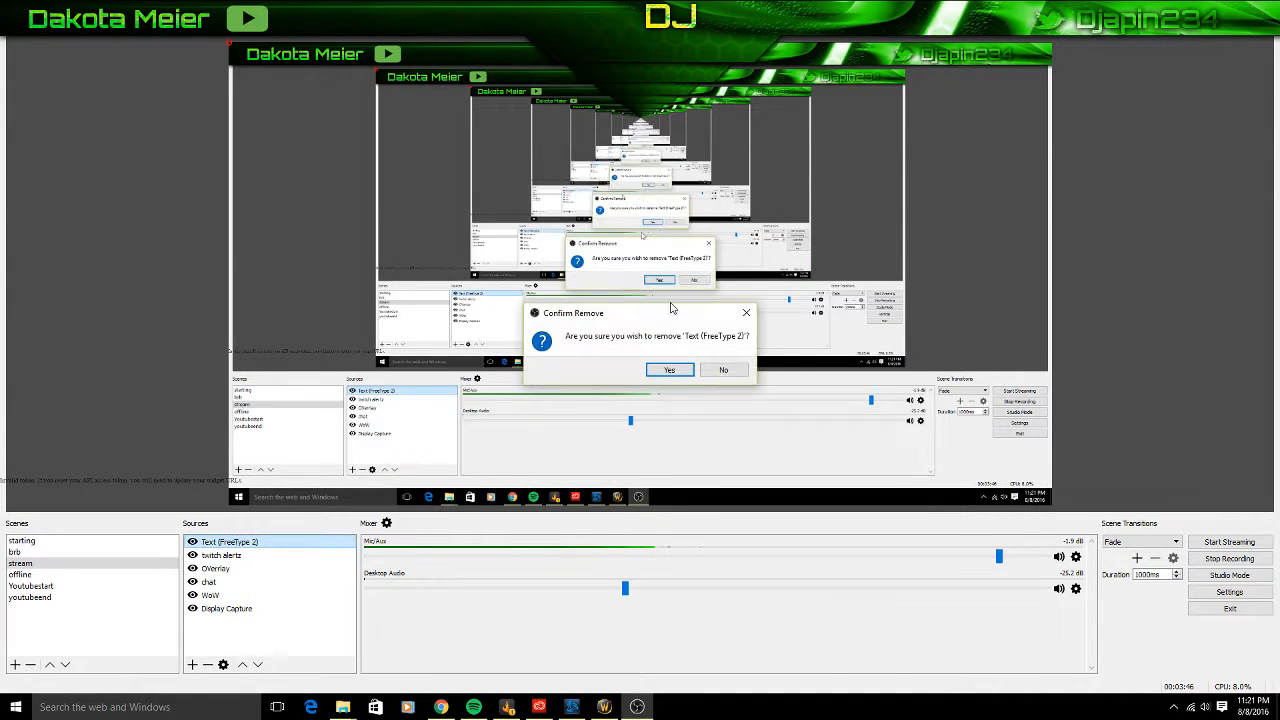
pyautogui.click(669, 369)
# Add a new Text (FreeType 2) source named Followers to the stream scene
pyautogui.rightClick(312, 627)
pyautogui.moveTo(359, 637)
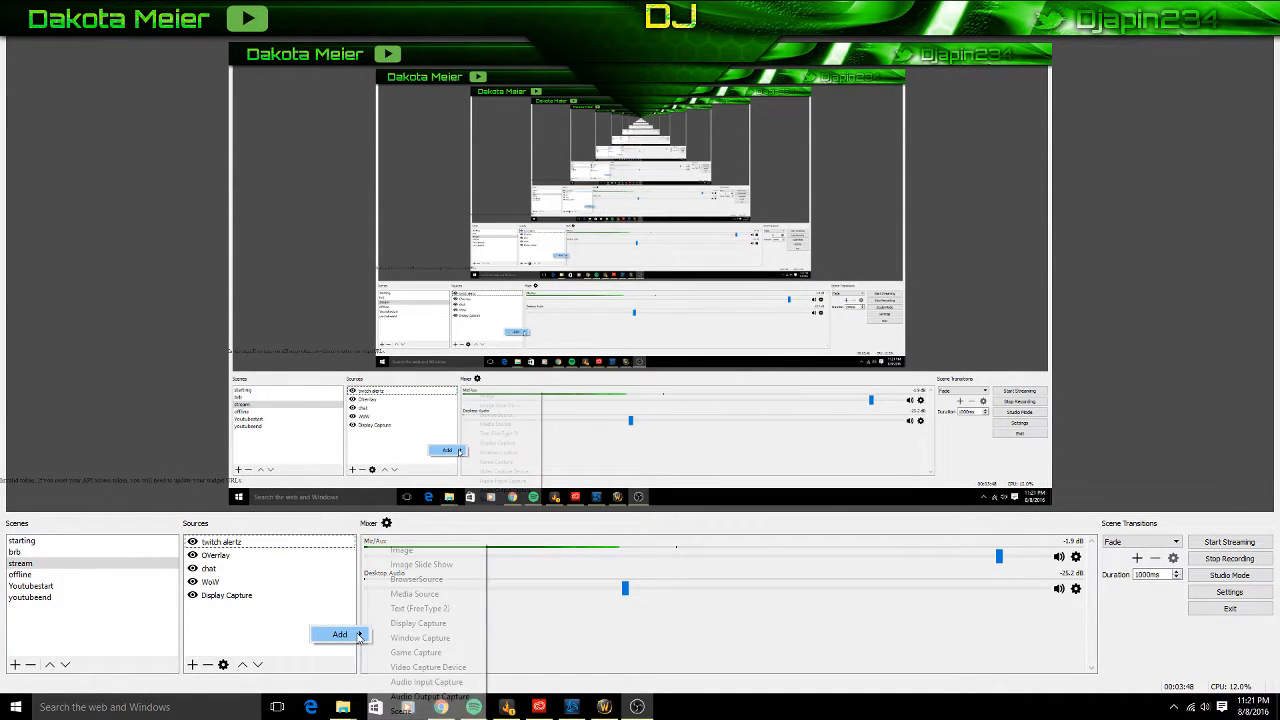
pyautogui.click(420, 608)
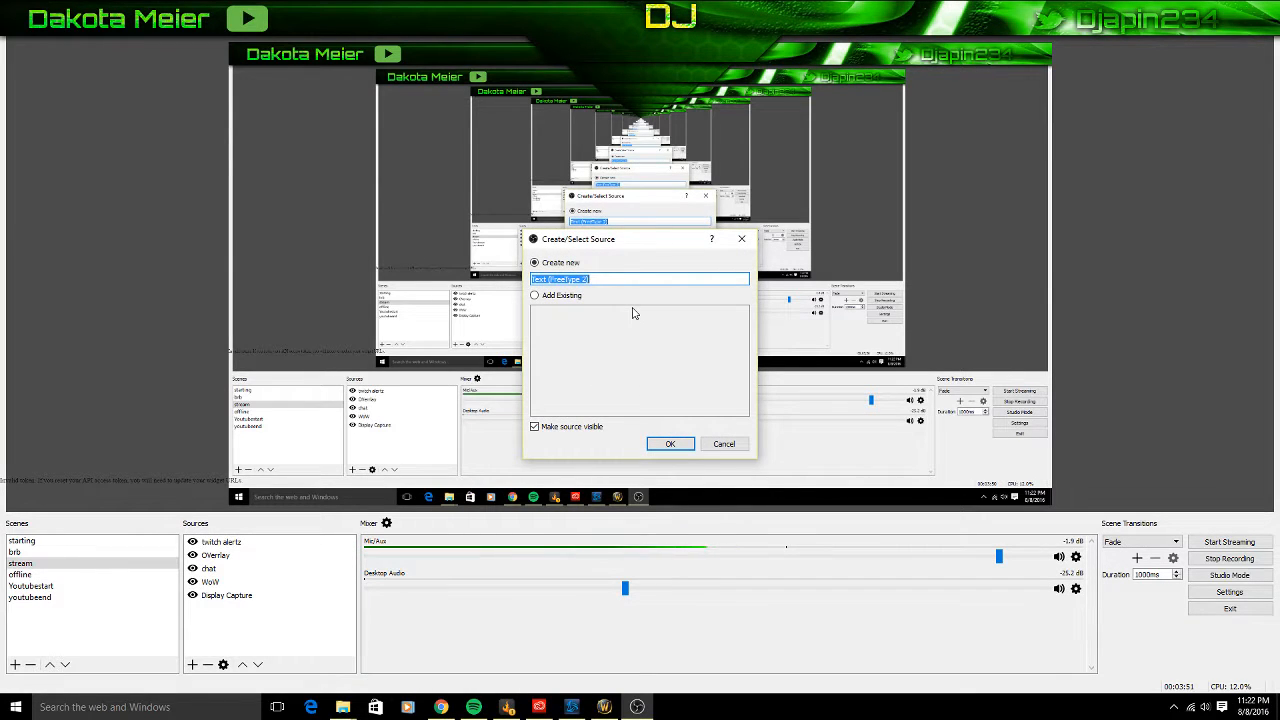
pyautogui.write('t')
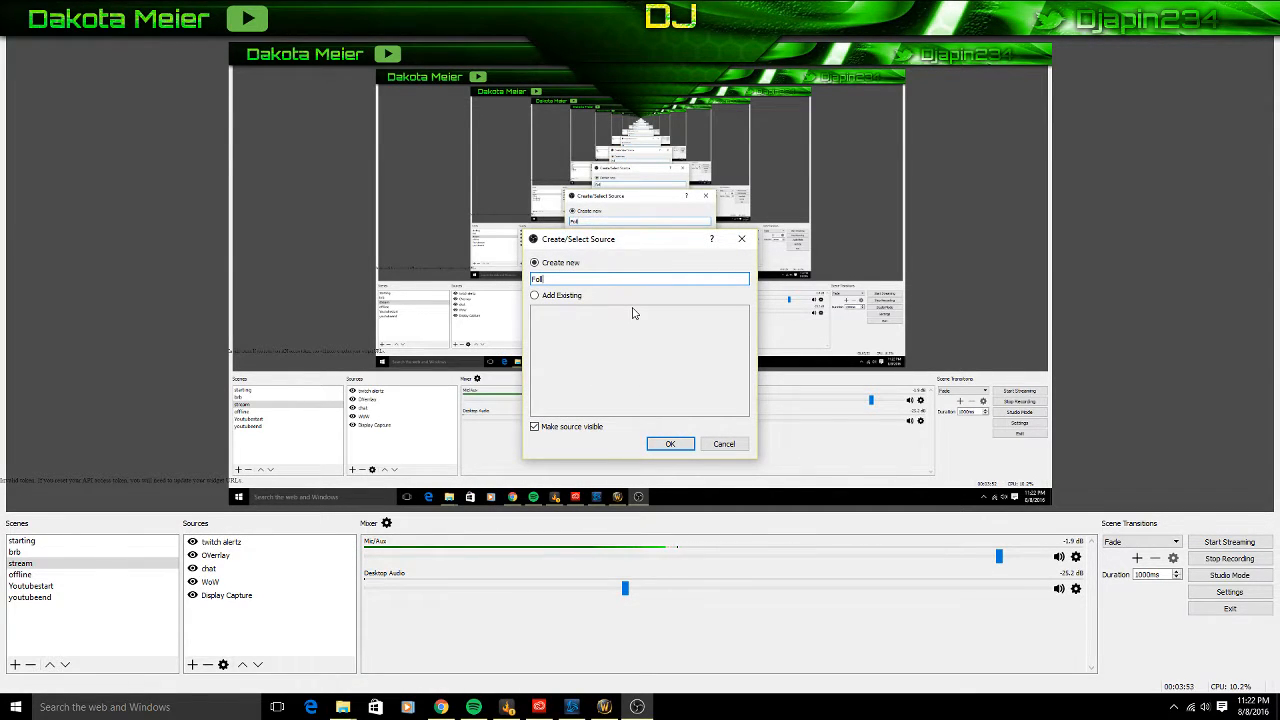
pyautogui.press('Return')
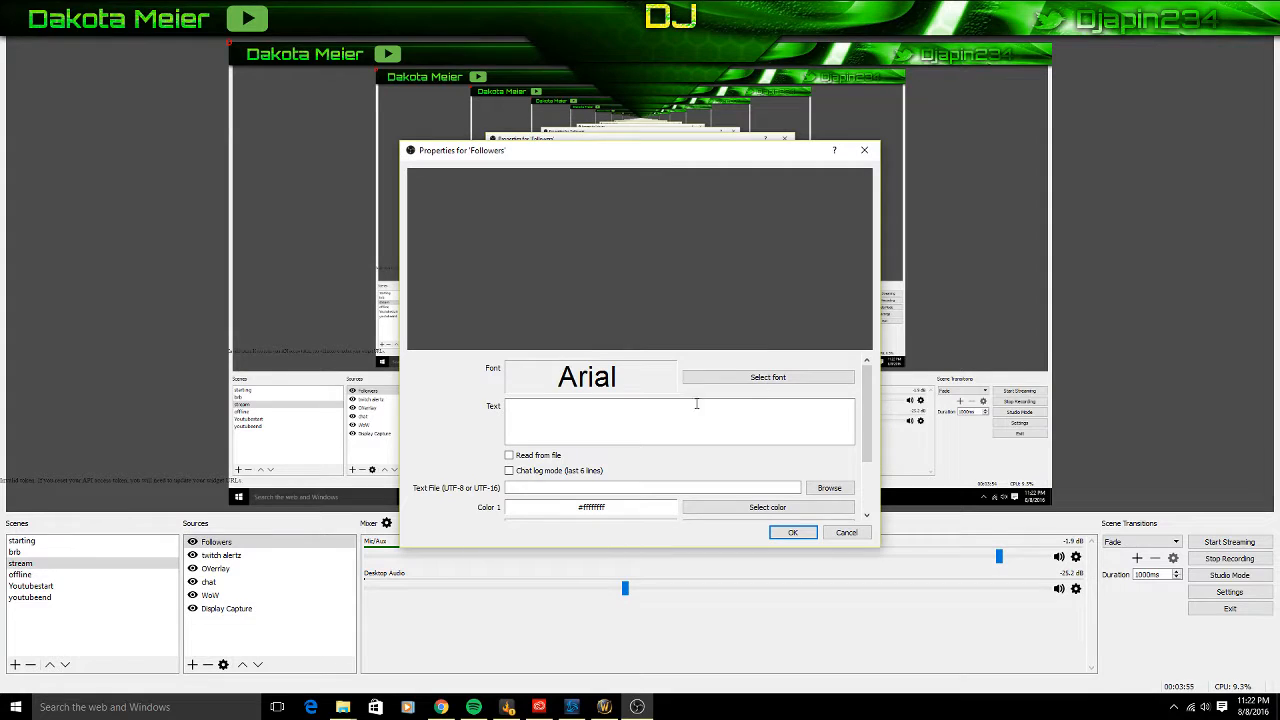
# Try Adobe Garamond Pro, Adobe Caslon Pro Bold and Adobe Myungjo Std M as the font of the Followers text
pyautogui.click(808, 376)
pyautogui.scroll(-10, 606, 330)
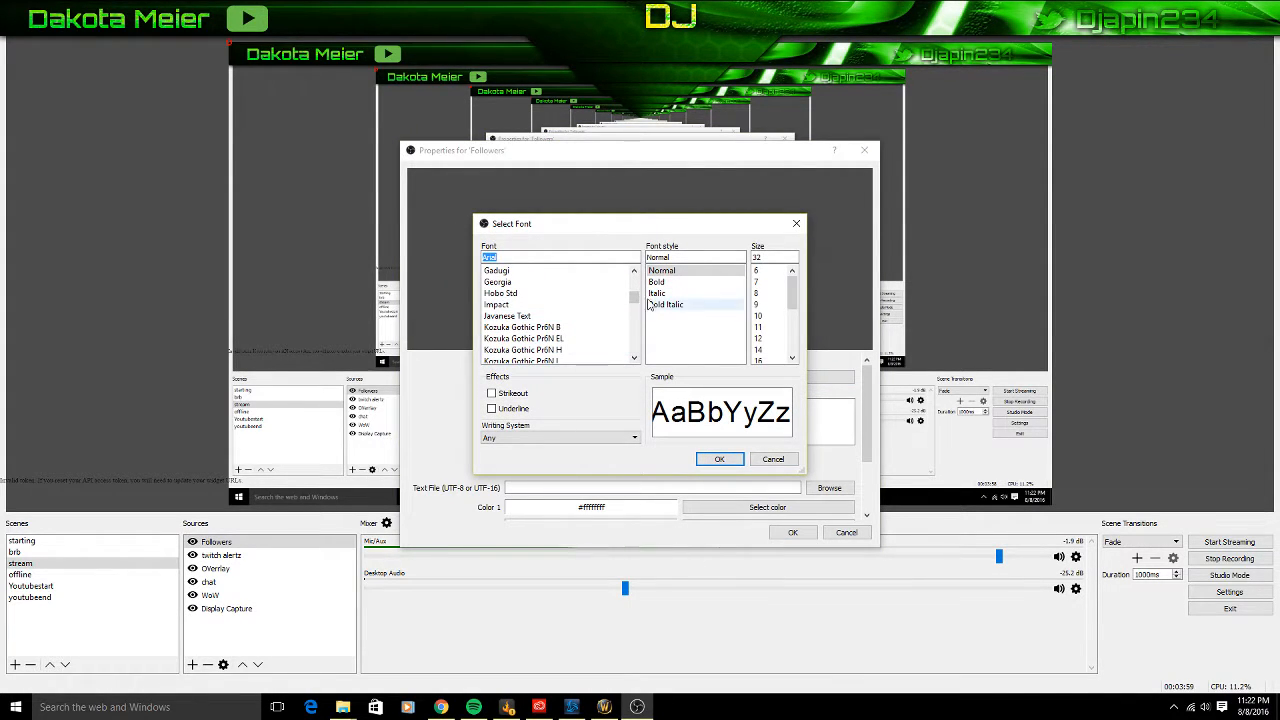
pyautogui.moveTo(634, 298)
pyautogui.mouseDown()
pyautogui.moveTo(643, 385)
pyautogui.moveTo(645, 275)
pyautogui.mouseUp()
pyautogui.click(554, 339)
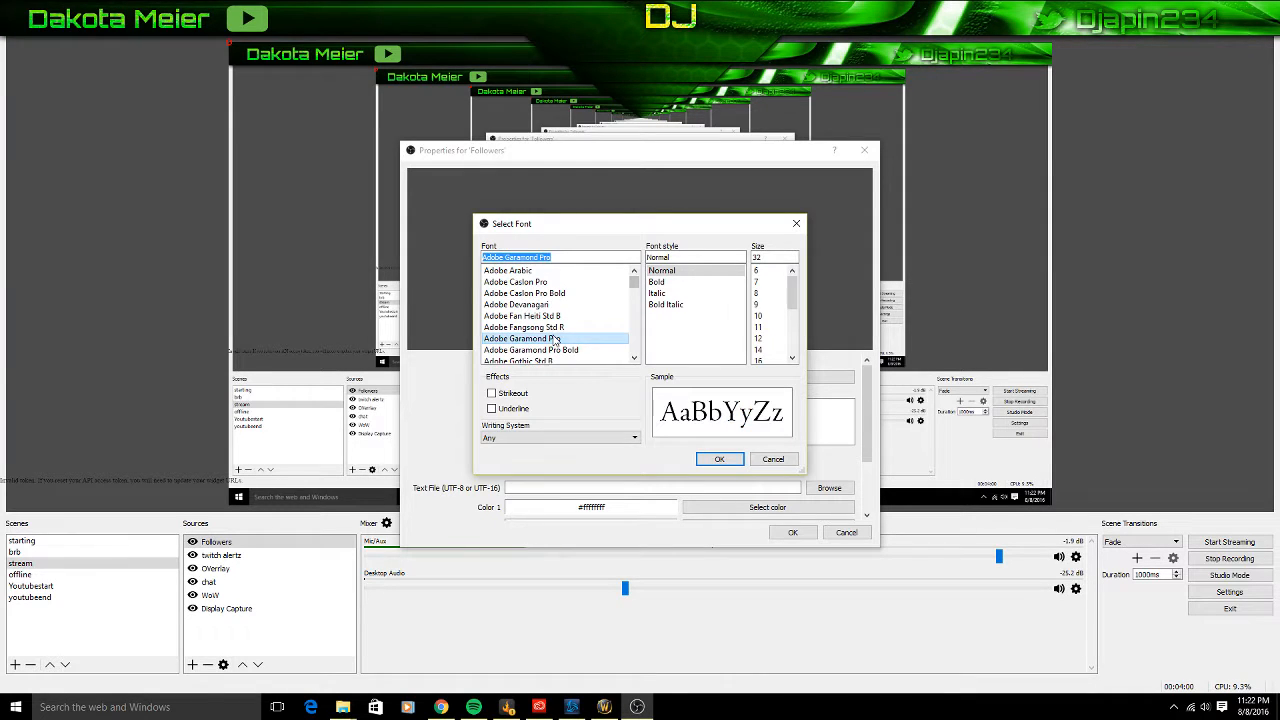
pyautogui.click(556, 349)
pyautogui.click(558, 316)
pyautogui.scroll(-3, 560, 298)
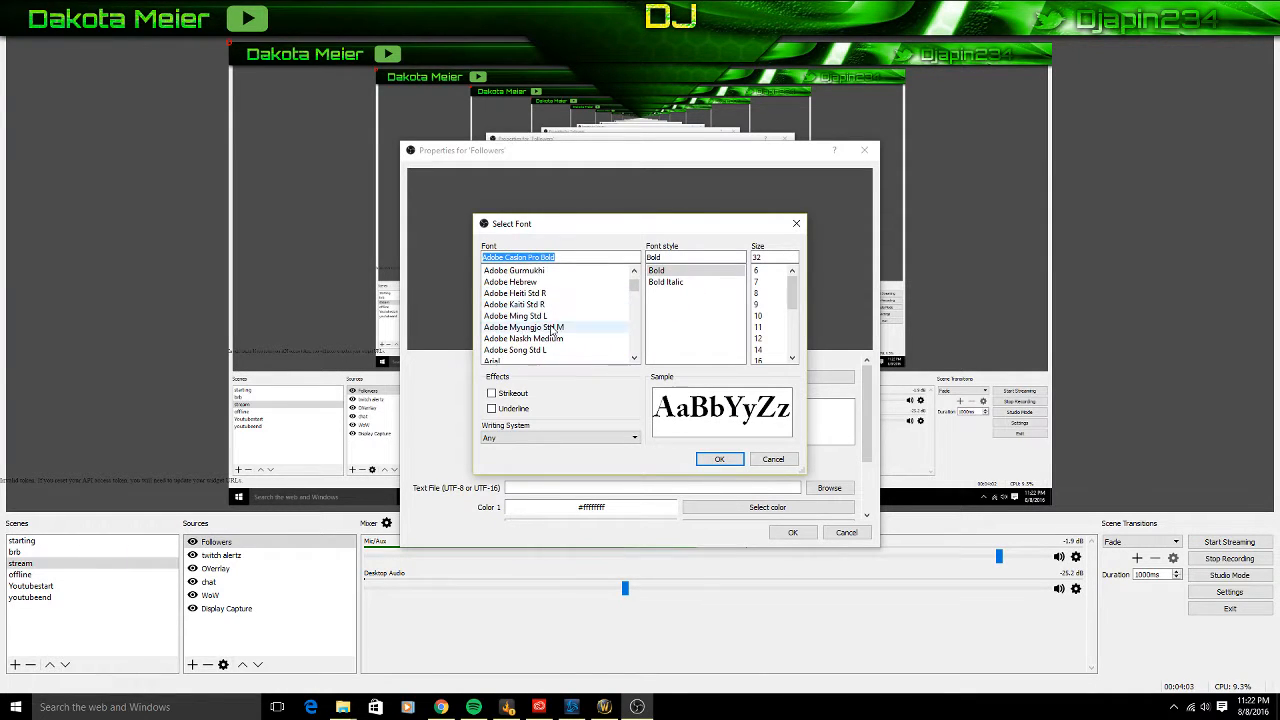
pyautogui.click(552, 328)
pyautogui.scroll(-5, 552, 328)
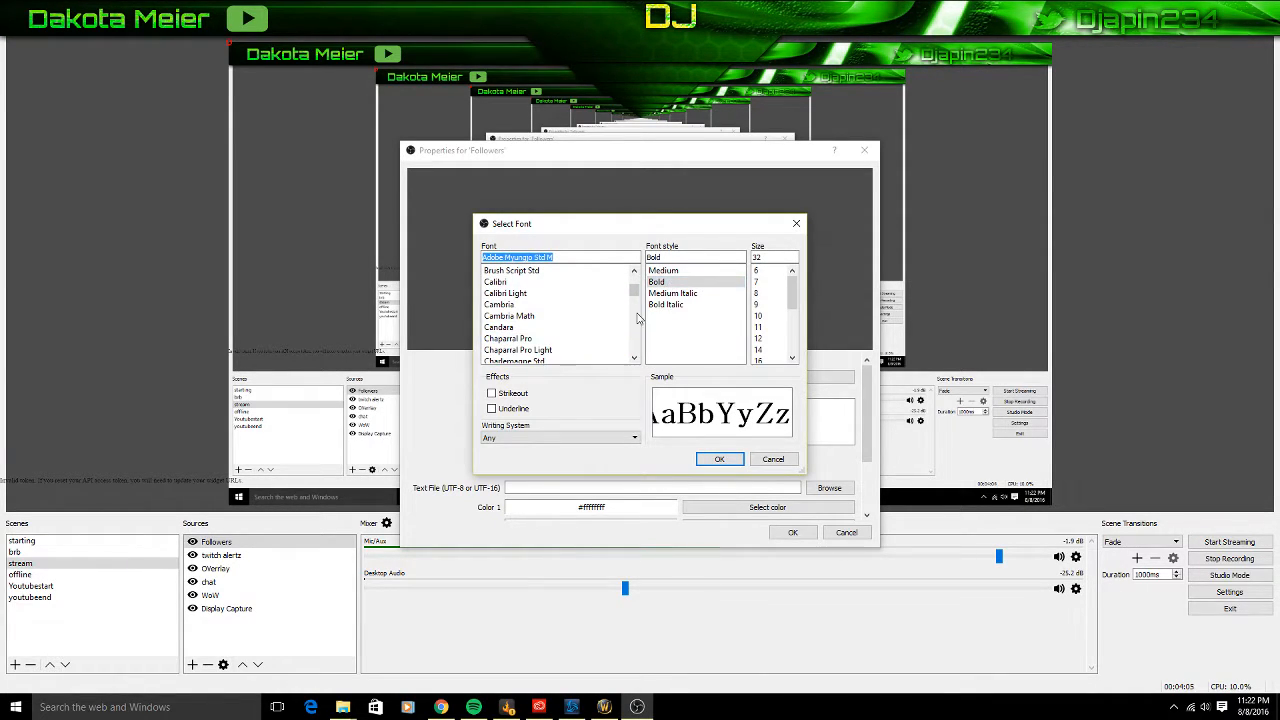
# Set the Followers text's font to Georgia in the Bold style
pyautogui.click(676, 304)
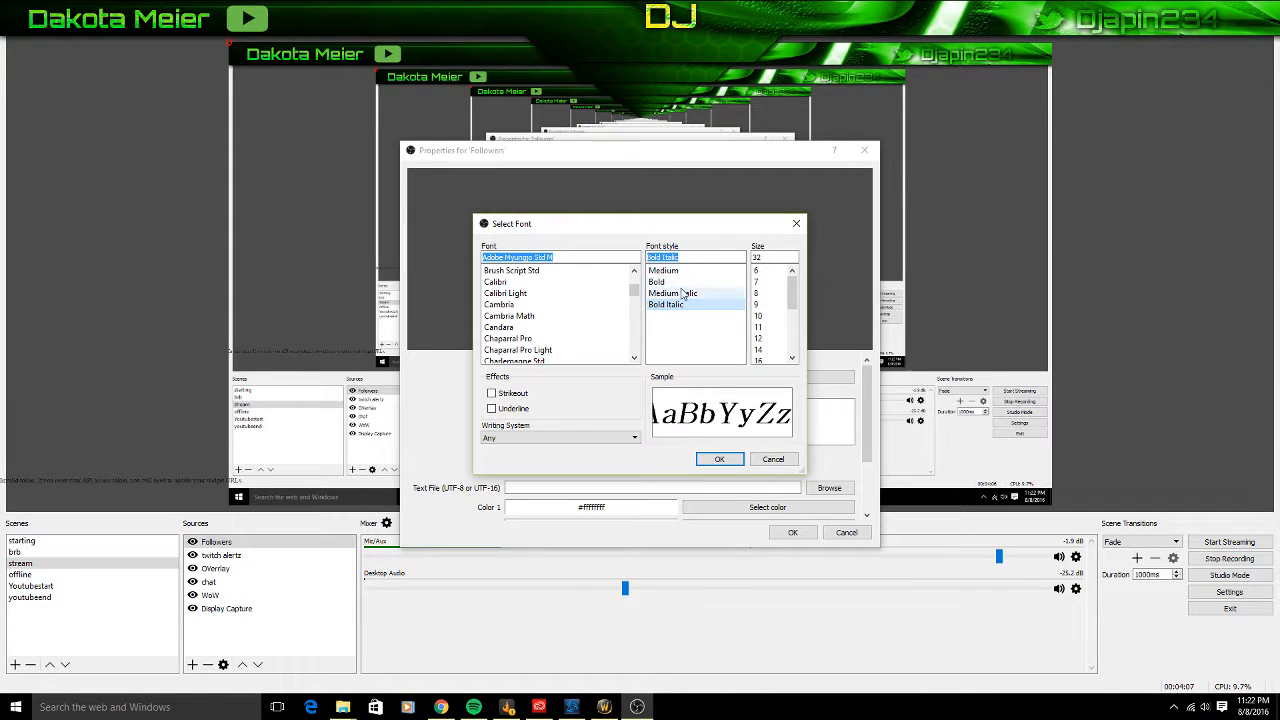
pyautogui.click(679, 285)
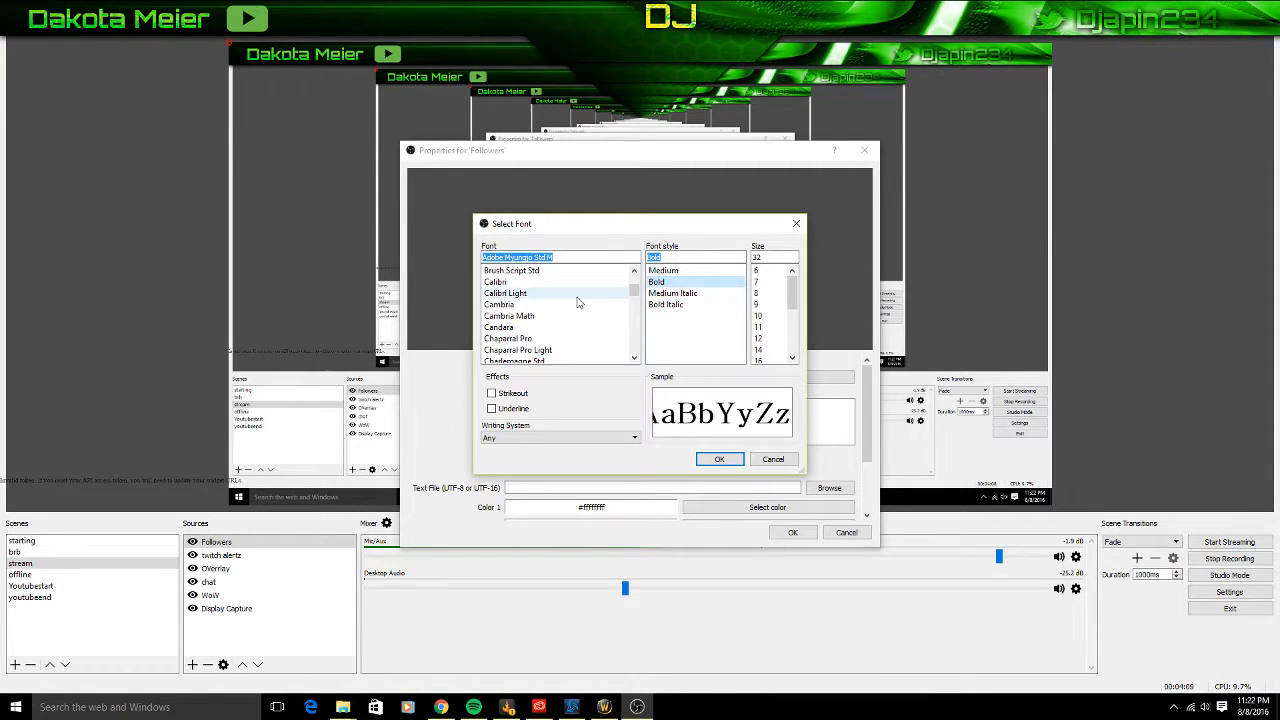
pyautogui.scroll(-5, 586, 300)
pyautogui.click(548, 327)
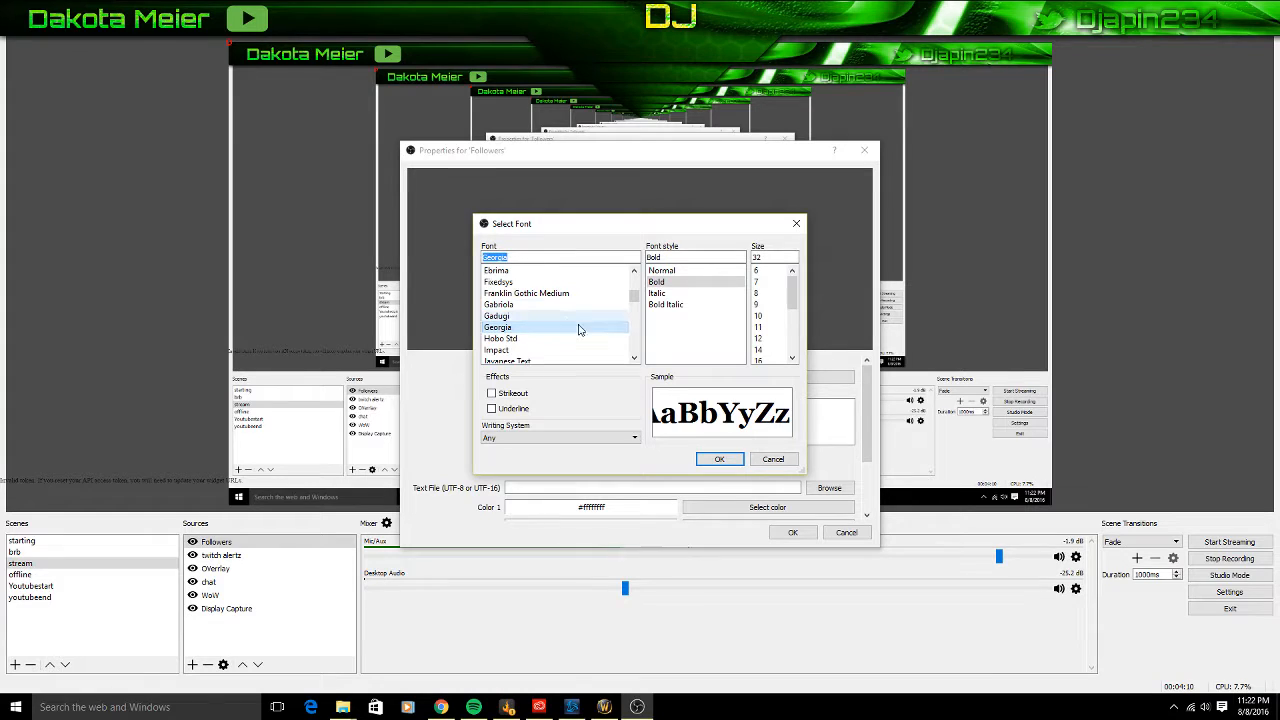
pyautogui.scroll(-2, 575, 335)
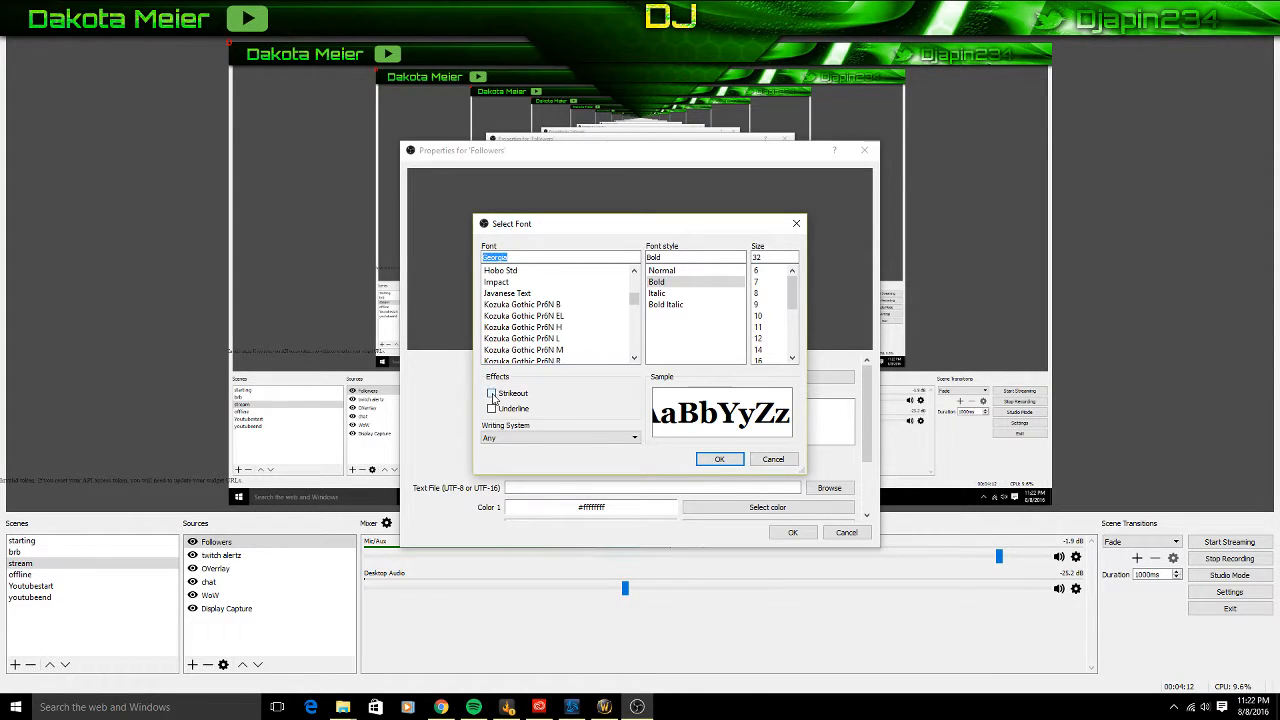
# Try the Underline effect on the Georgia font and review the writing system choices, keeping Any
pyautogui.click(491, 409)
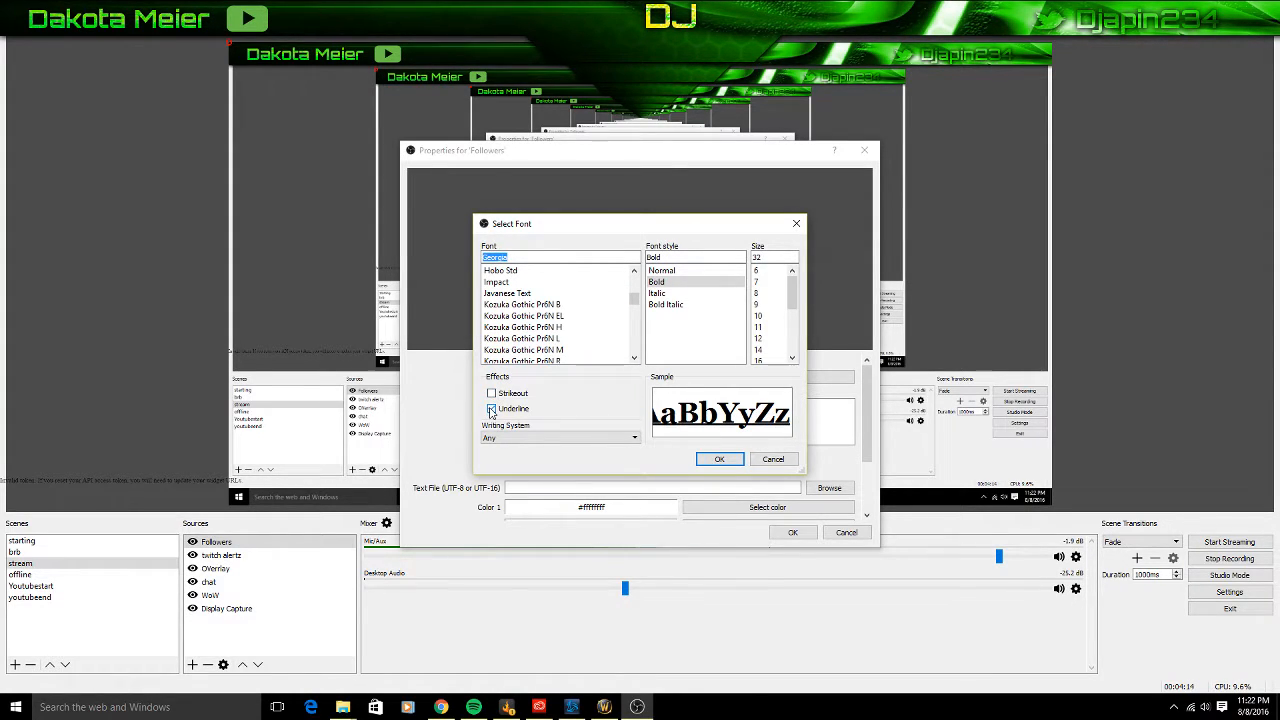
pyautogui.click(491, 409)
pyautogui.click(507, 439)
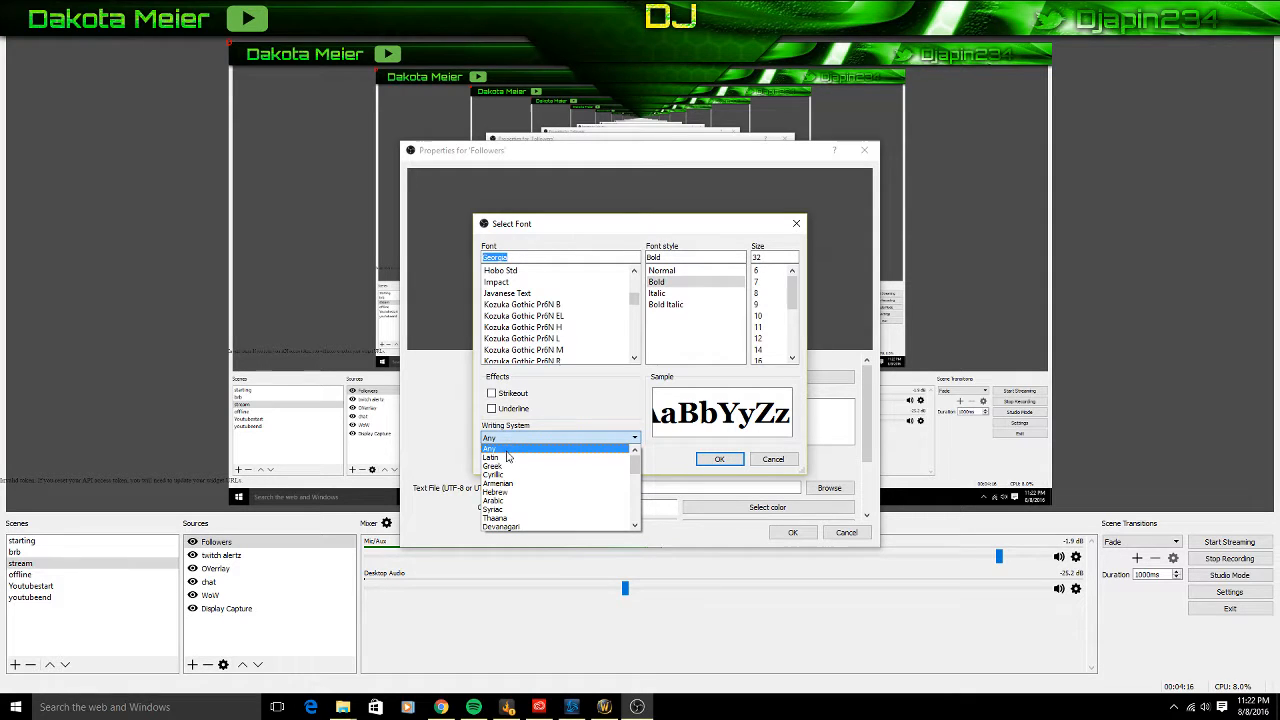
pyautogui.click(526, 441)
pyautogui.click(526, 441)
pyautogui.click(526, 443)
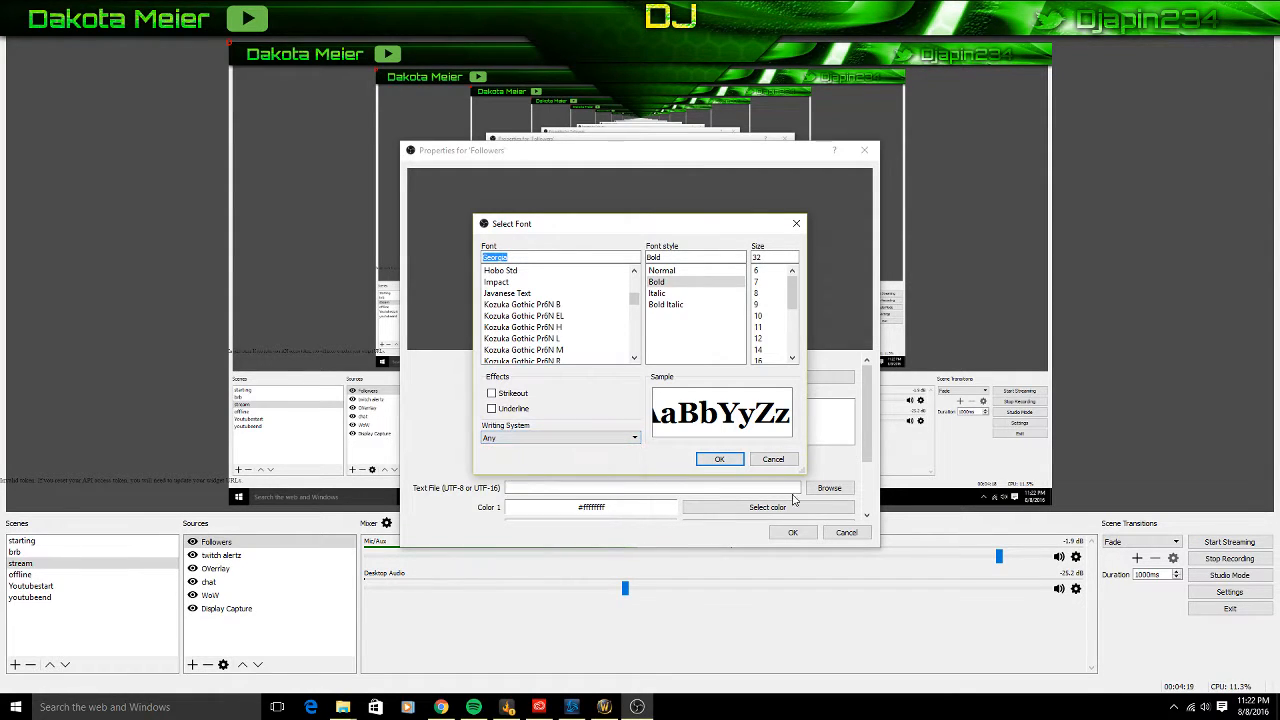
# Set the font size to 8 and apply the bold Georgia font to the Followers text
pyautogui.click(760, 293)
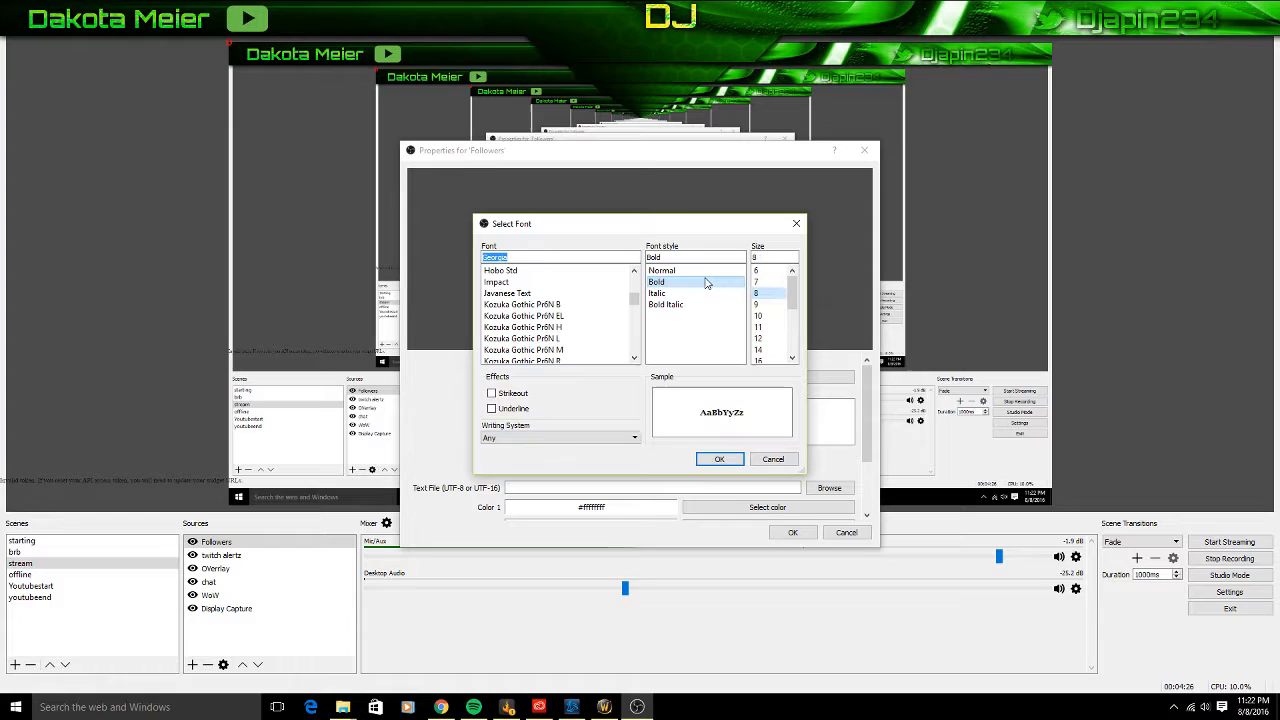
pyautogui.click(716, 458)
# Enter "Follower goal 0/15" as the text of the Followers source
pyautogui.click(592, 382)
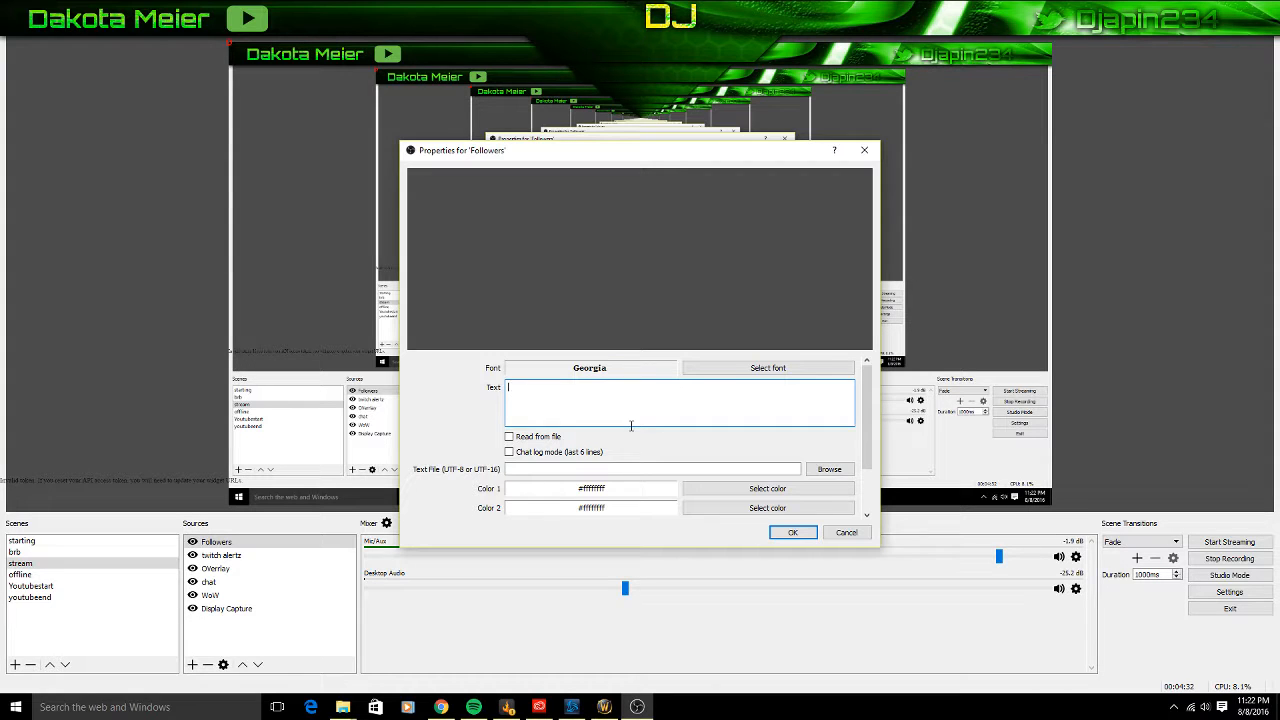
pyautogui.write('Follower')
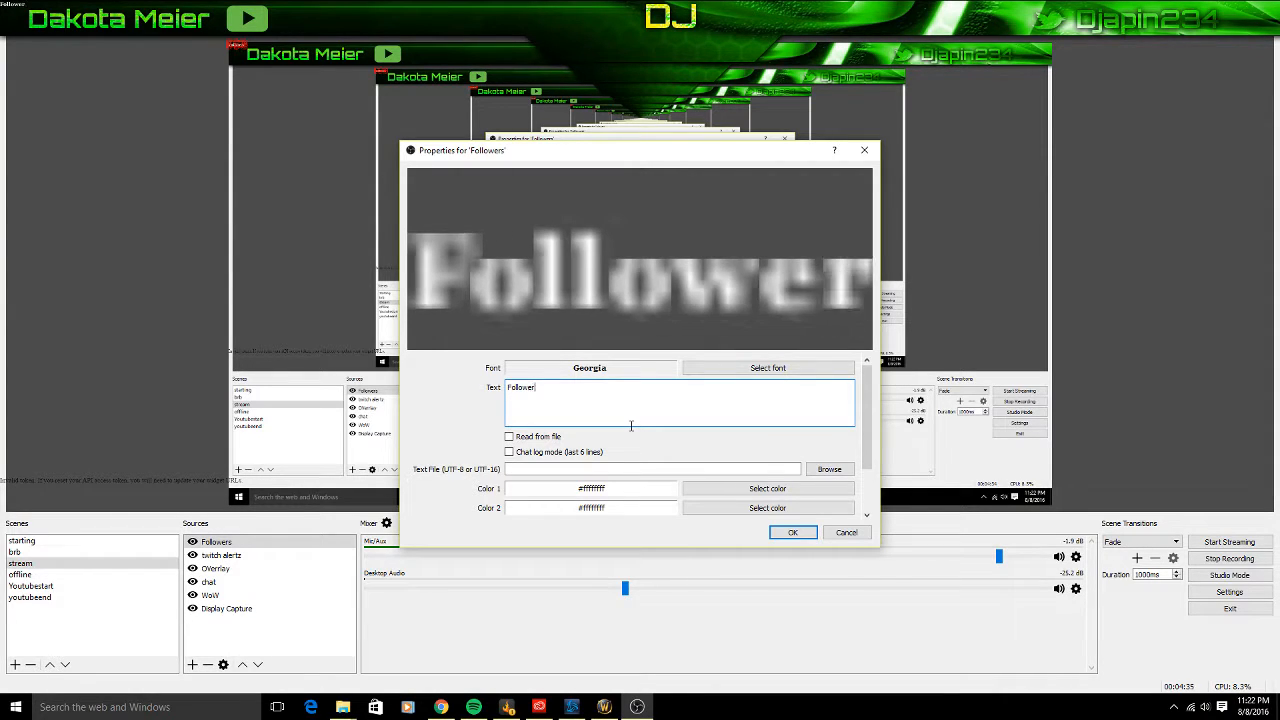
pyautogui.write(' goadl')
pyautogui.press('BackSpace')
pyautogui.press('BackSpace')
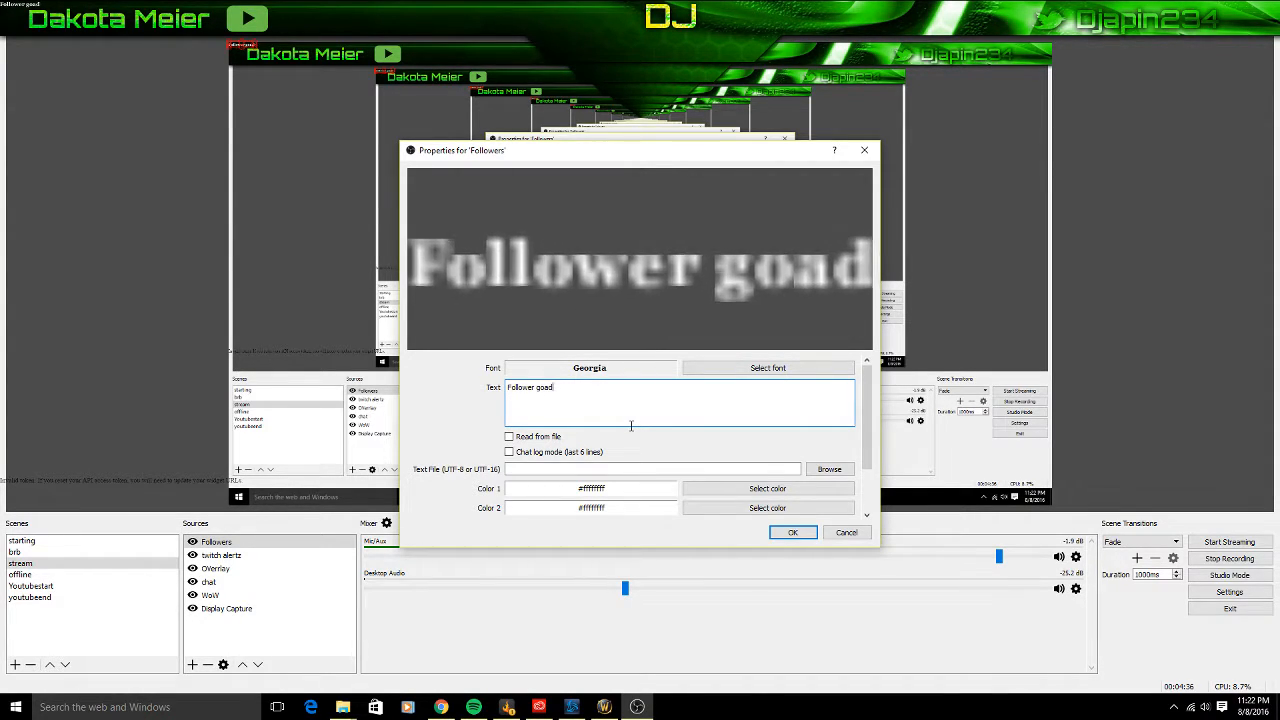
pyautogui.write('l')
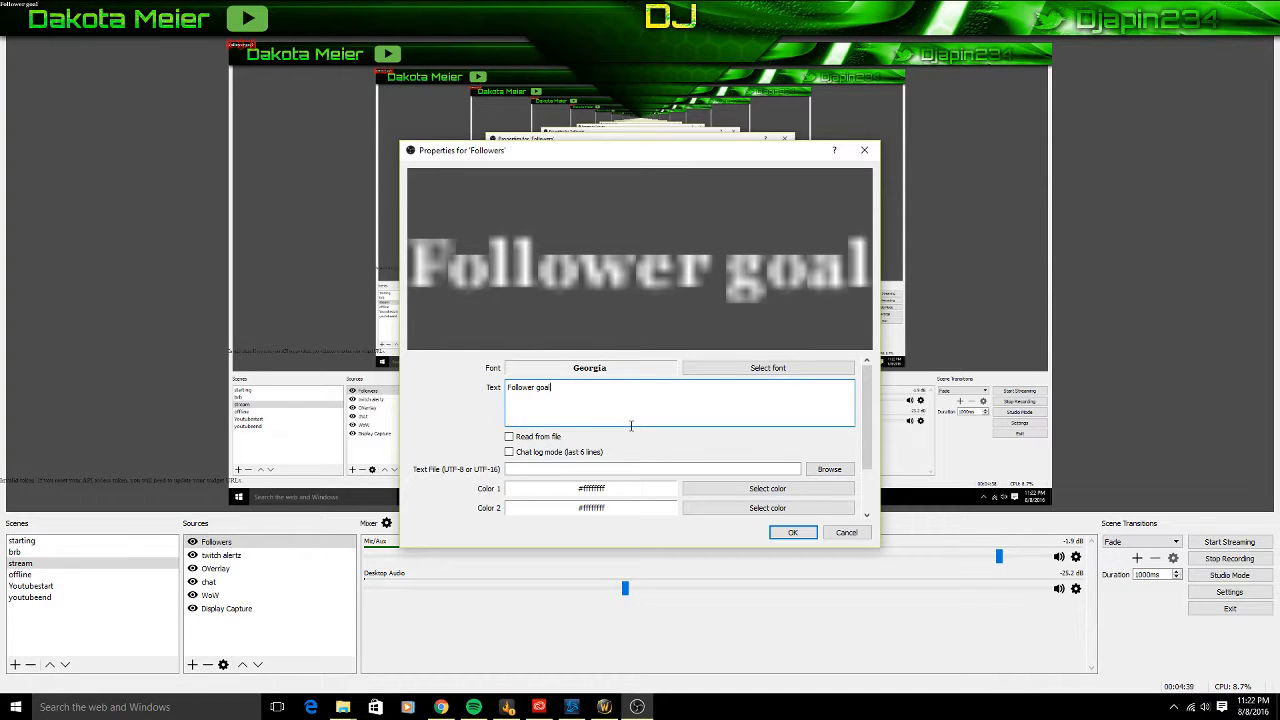
pyautogui.write(' 0/1')
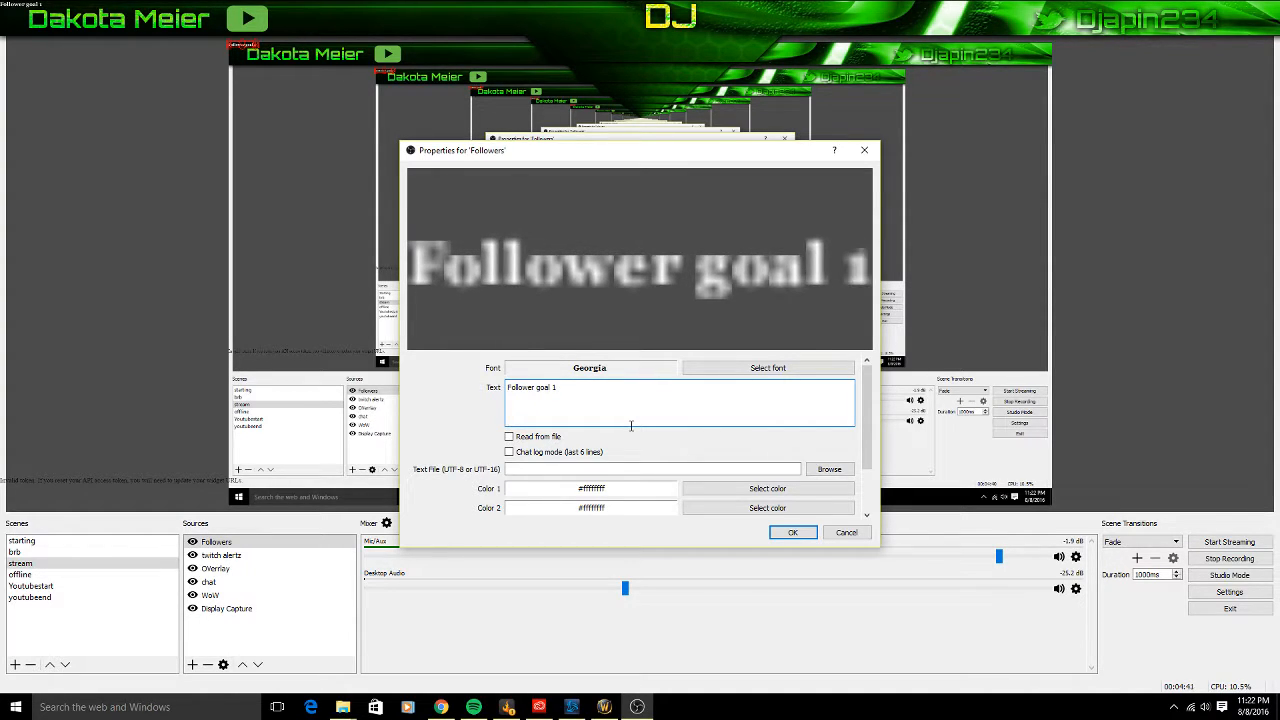
pyautogui.press('BackSpace')
pyautogui.write('0/15')
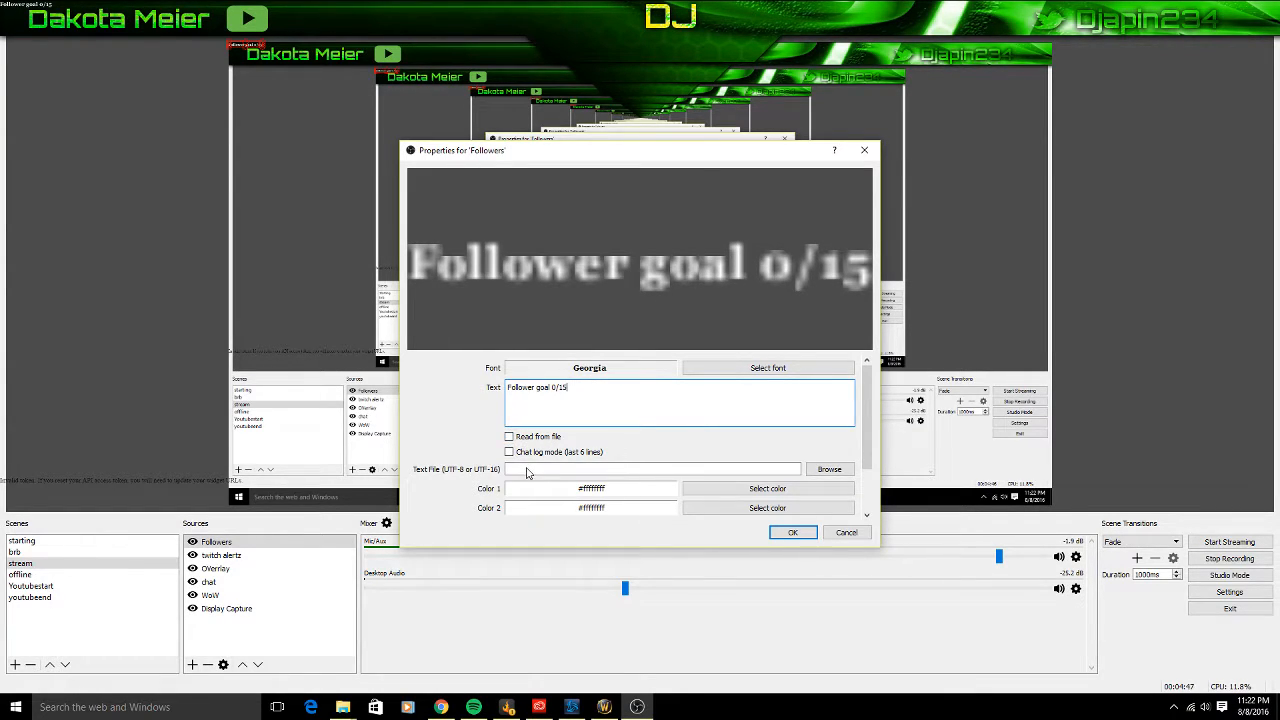
# Set Color 1 of the Followers text to bright green #56ff0e and apply the source properties
pyautogui.click(767, 488)
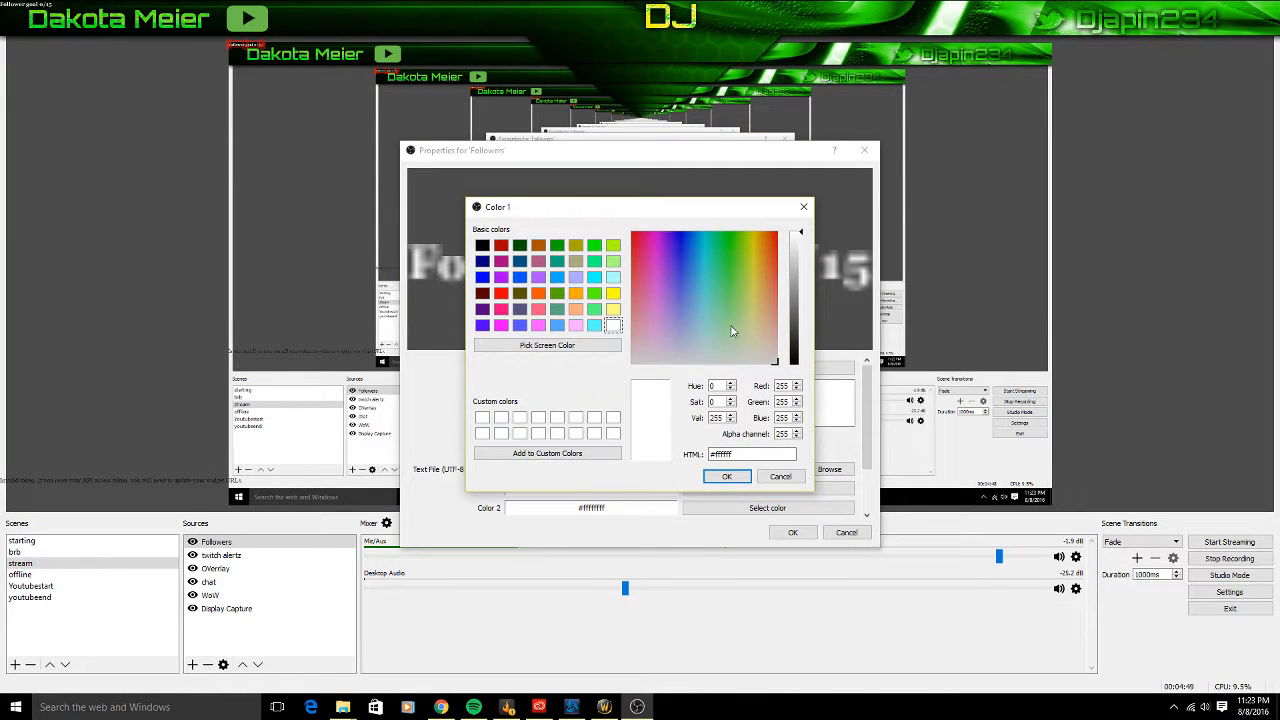
pyautogui.click(738, 258)
pyautogui.click(738, 247)
pyautogui.click(727, 476)
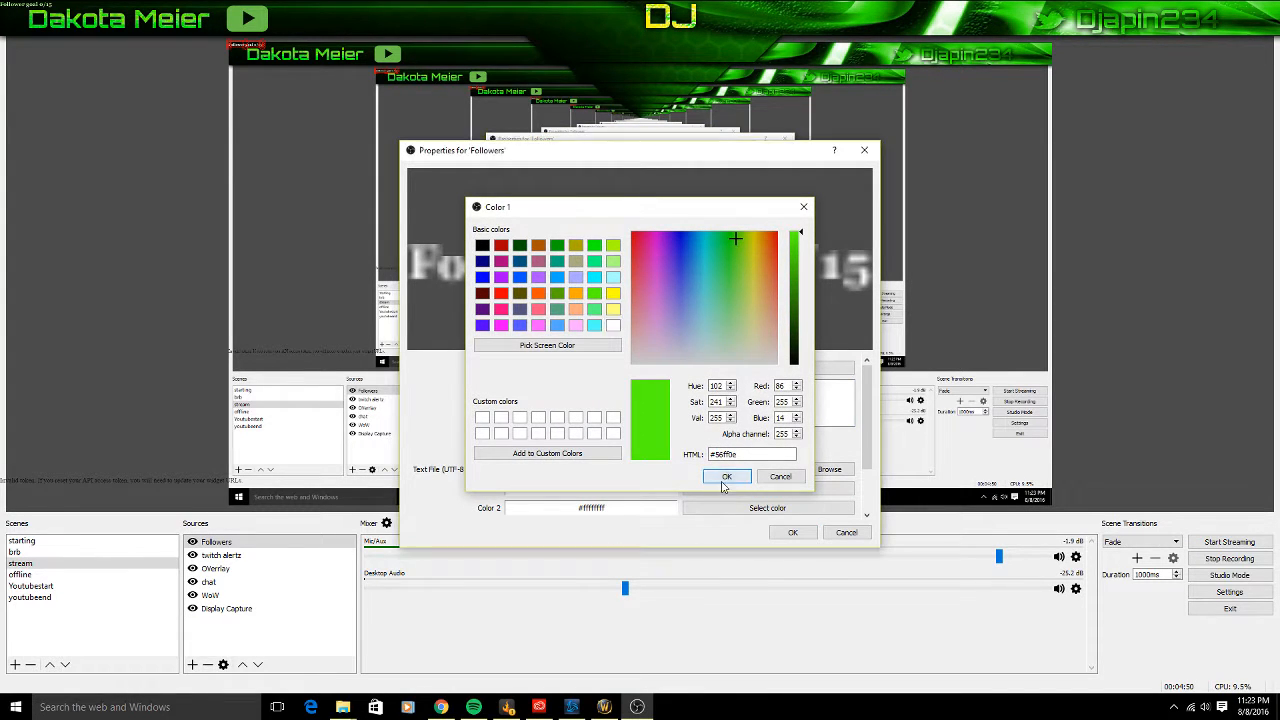
pyautogui.click(800, 532)
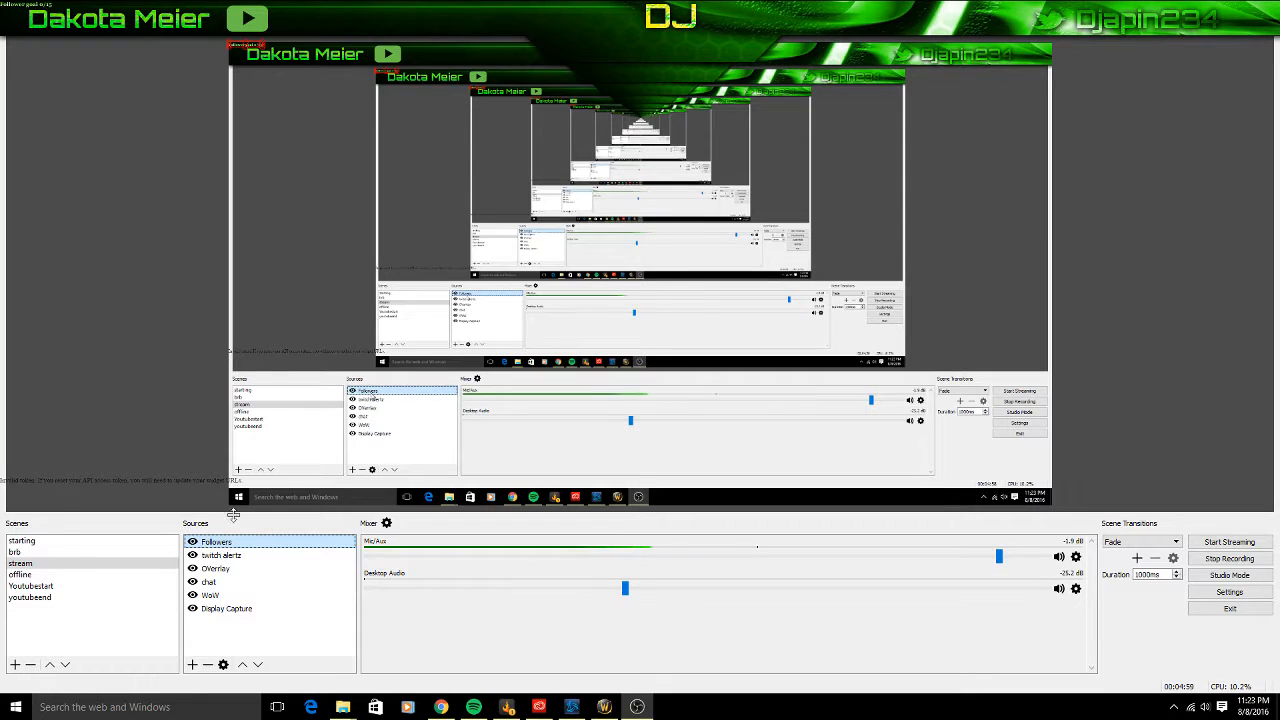
# Scale up the Follower goal text in the preview and set its font size to 14 in the source properties
pyautogui.moveTo(241, 49); pyautogui.dragTo(216, 81)
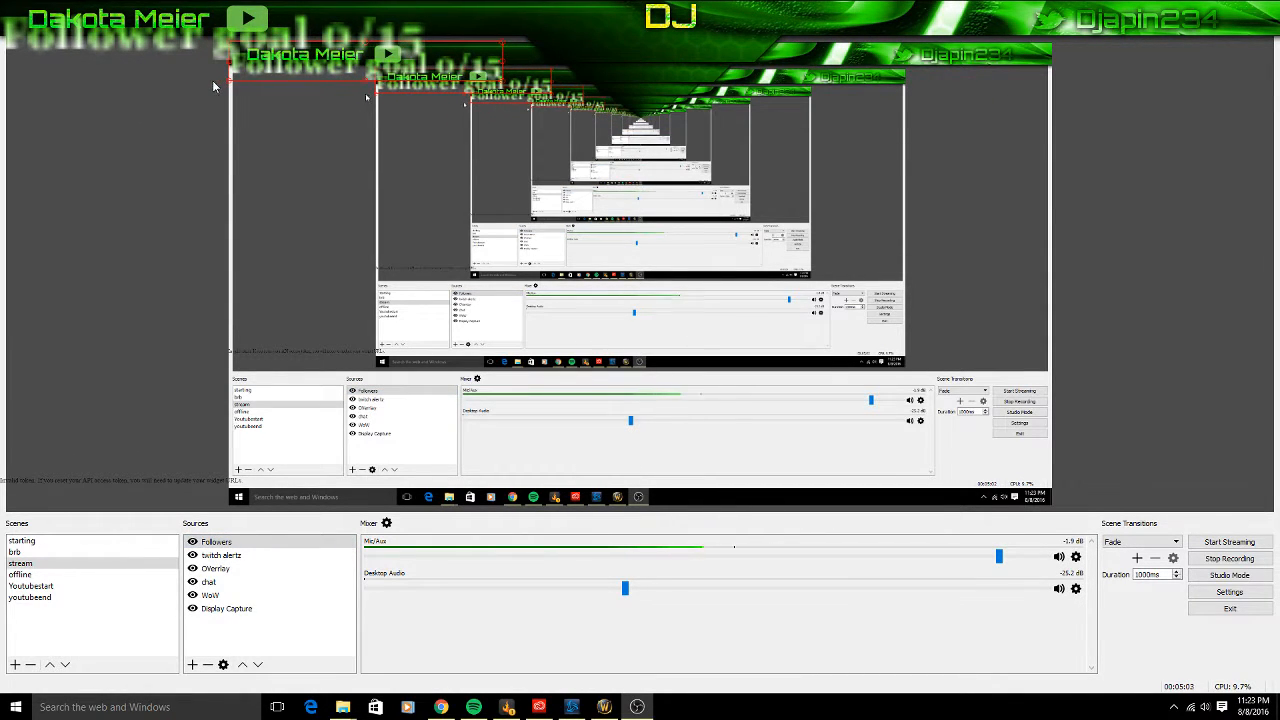
pyautogui.rightClick(220, 541)
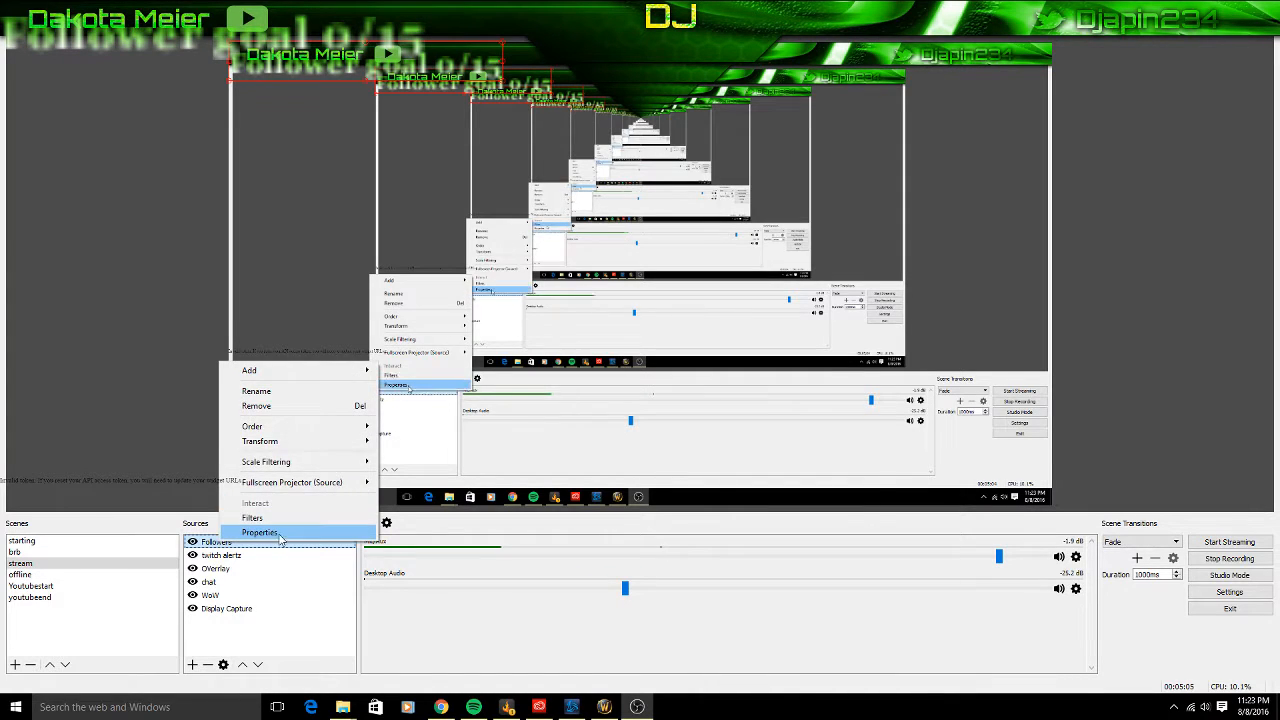
pyautogui.click(295, 530)
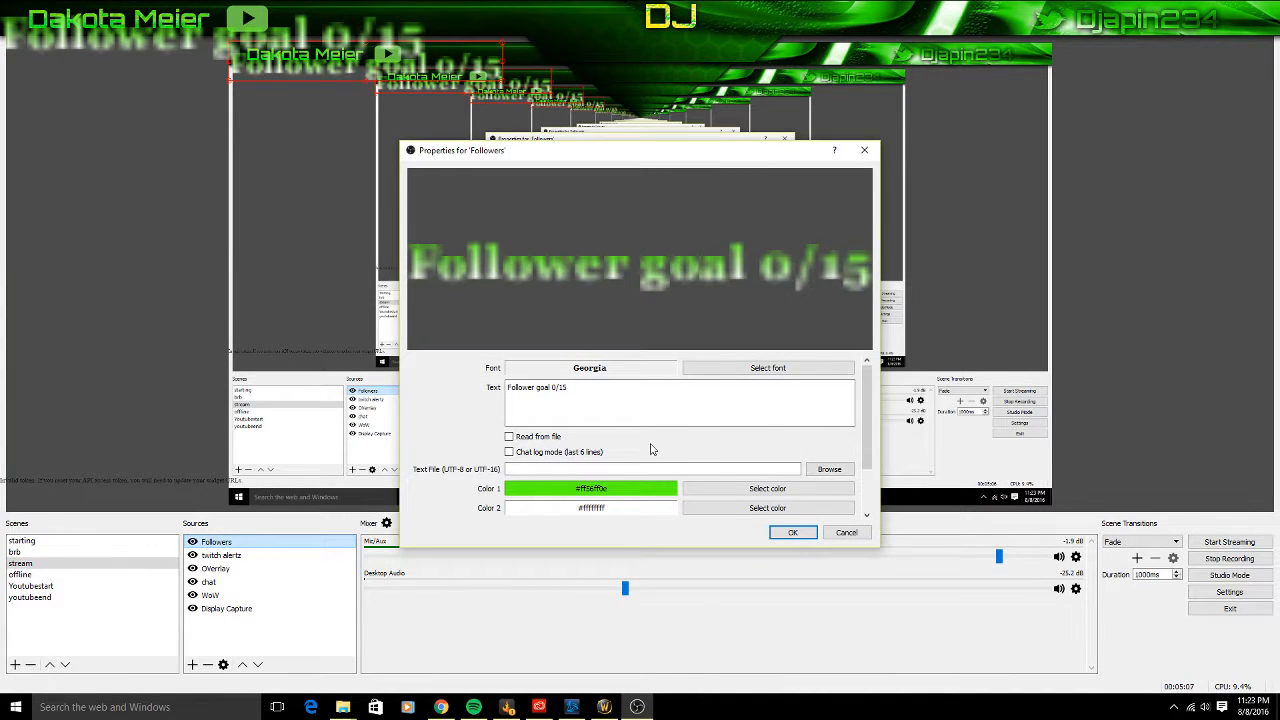
pyautogui.click(737, 368)
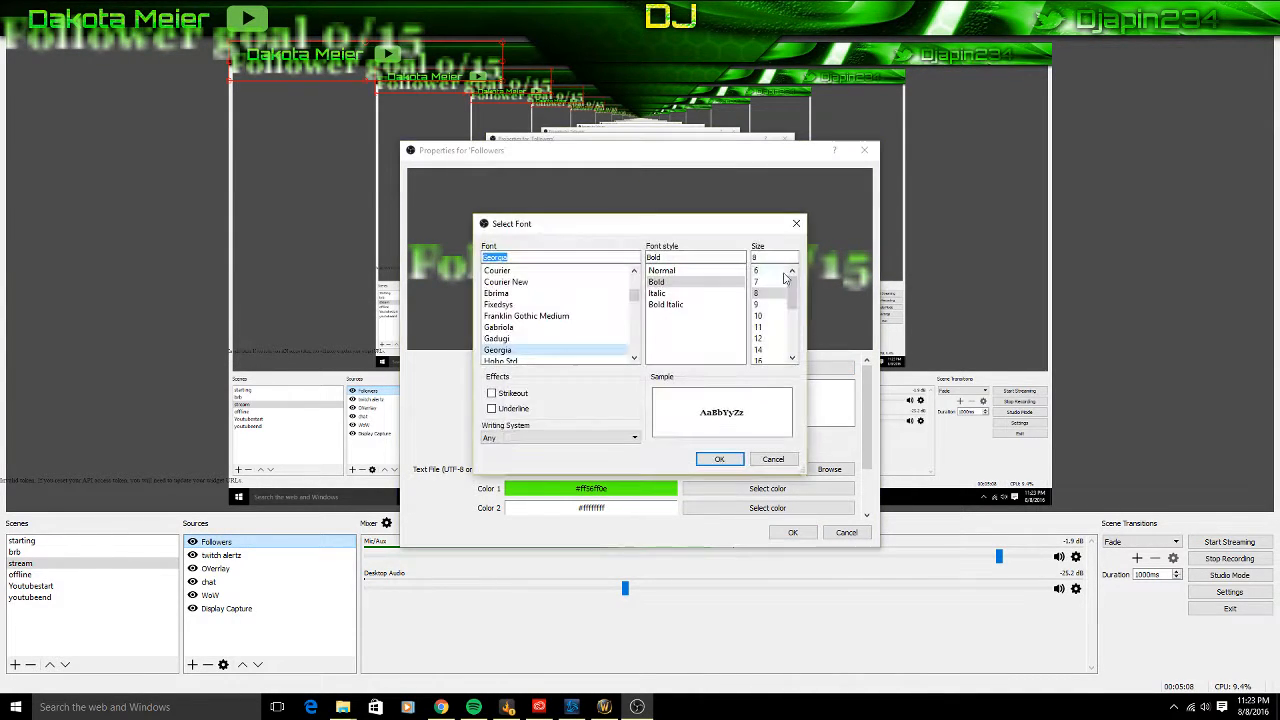
pyautogui.click(770, 350)
pyautogui.click(719, 458)
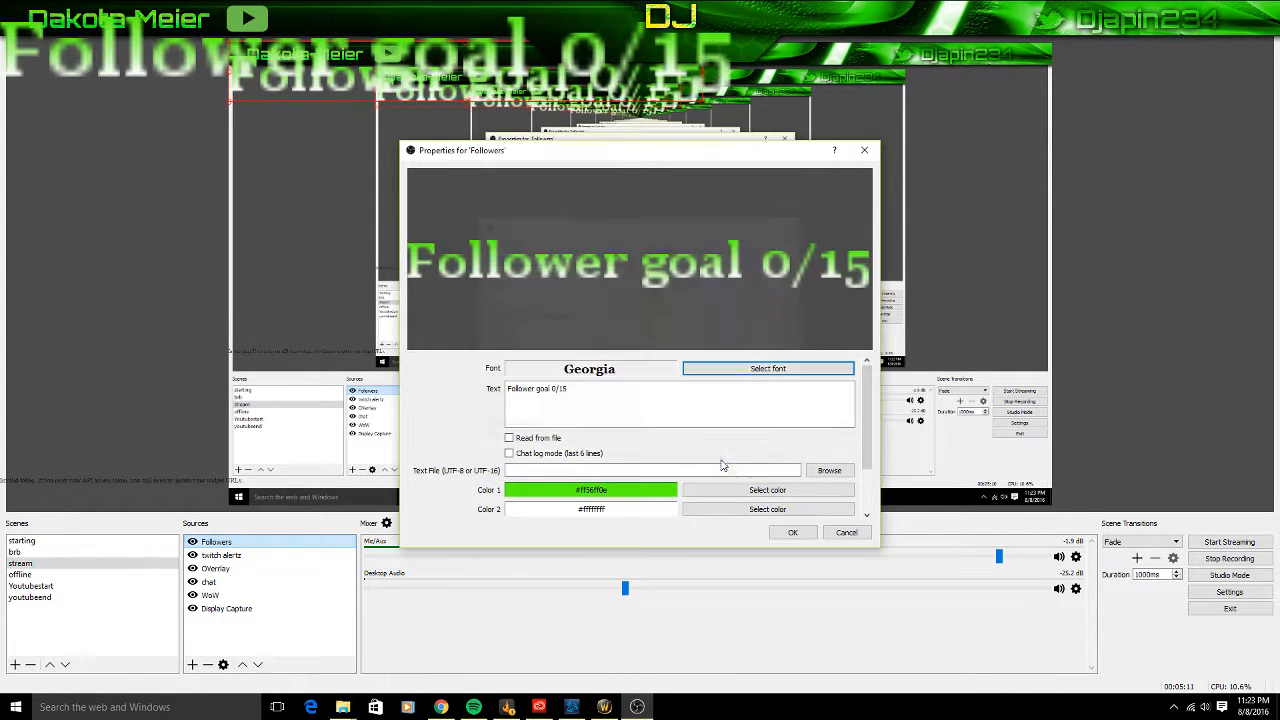
# Set the Followers text's font size to 32 and apply the source properties
pyautogui.click(812, 368)
pyautogui.scroll(-3, 773, 333)
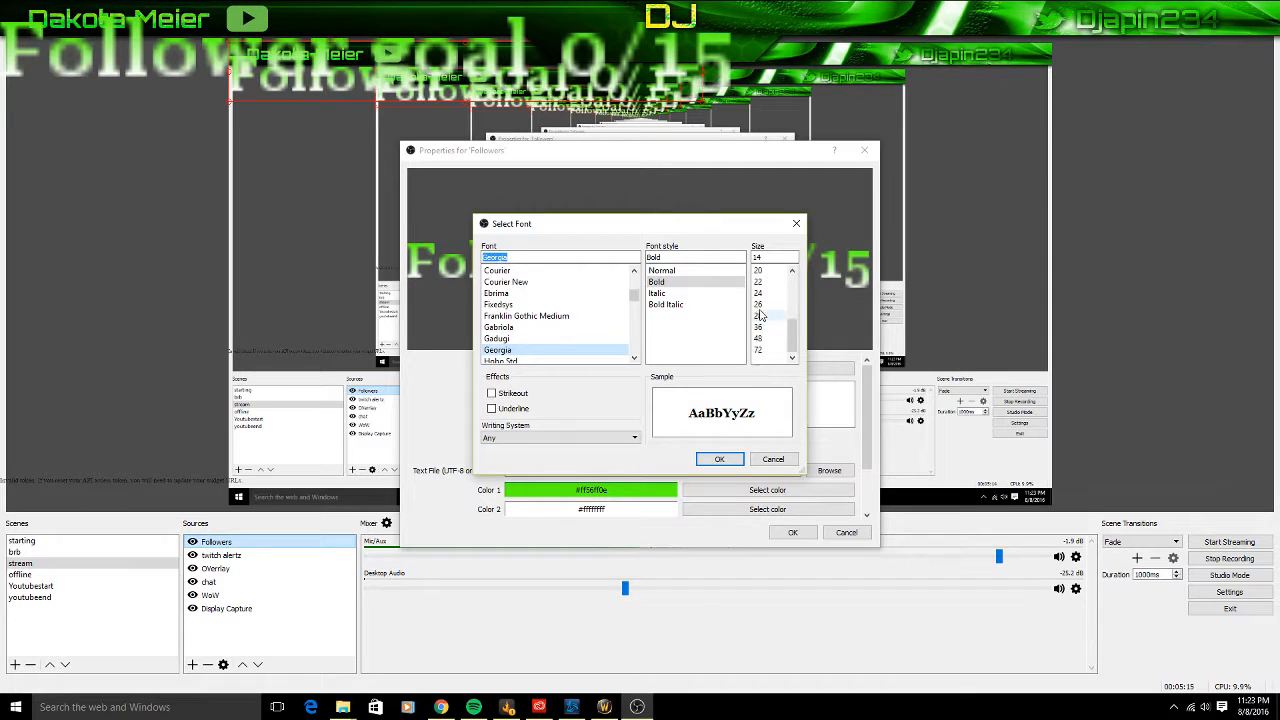
pyautogui.doubleClick(775, 257)
pyautogui.write('32')
pyautogui.press('Return')
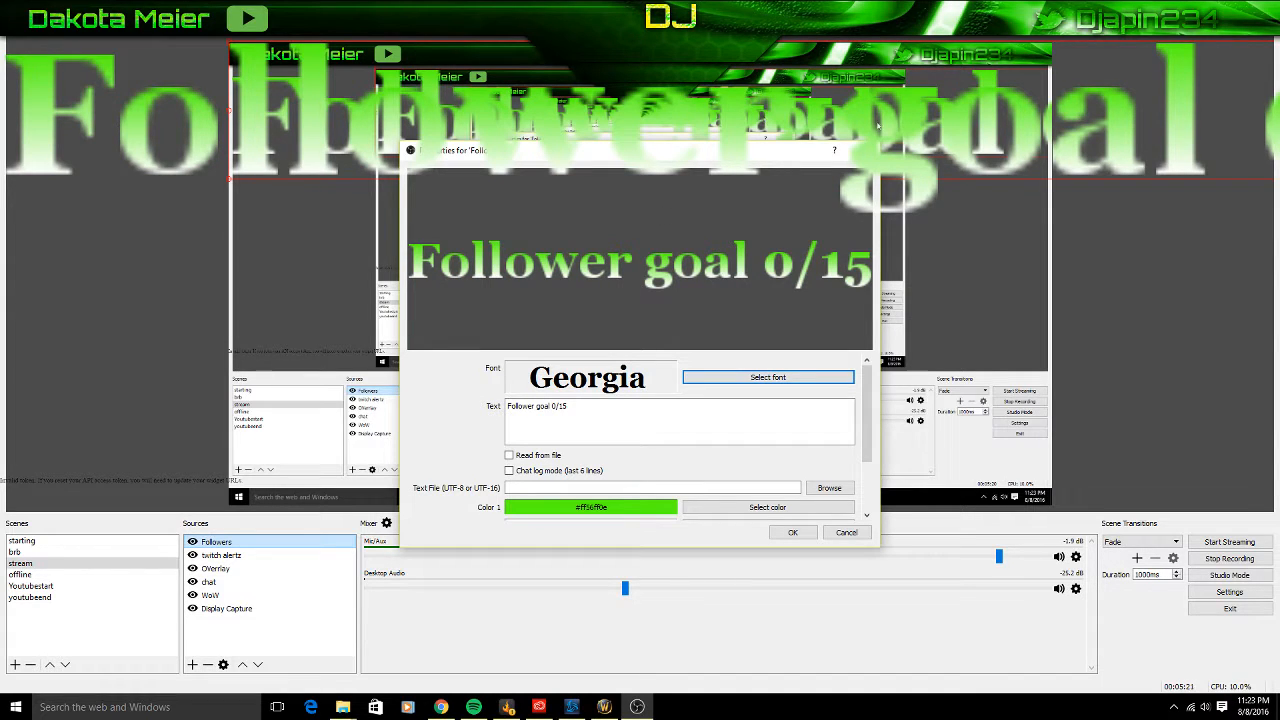
pyautogui.click(793, 533)
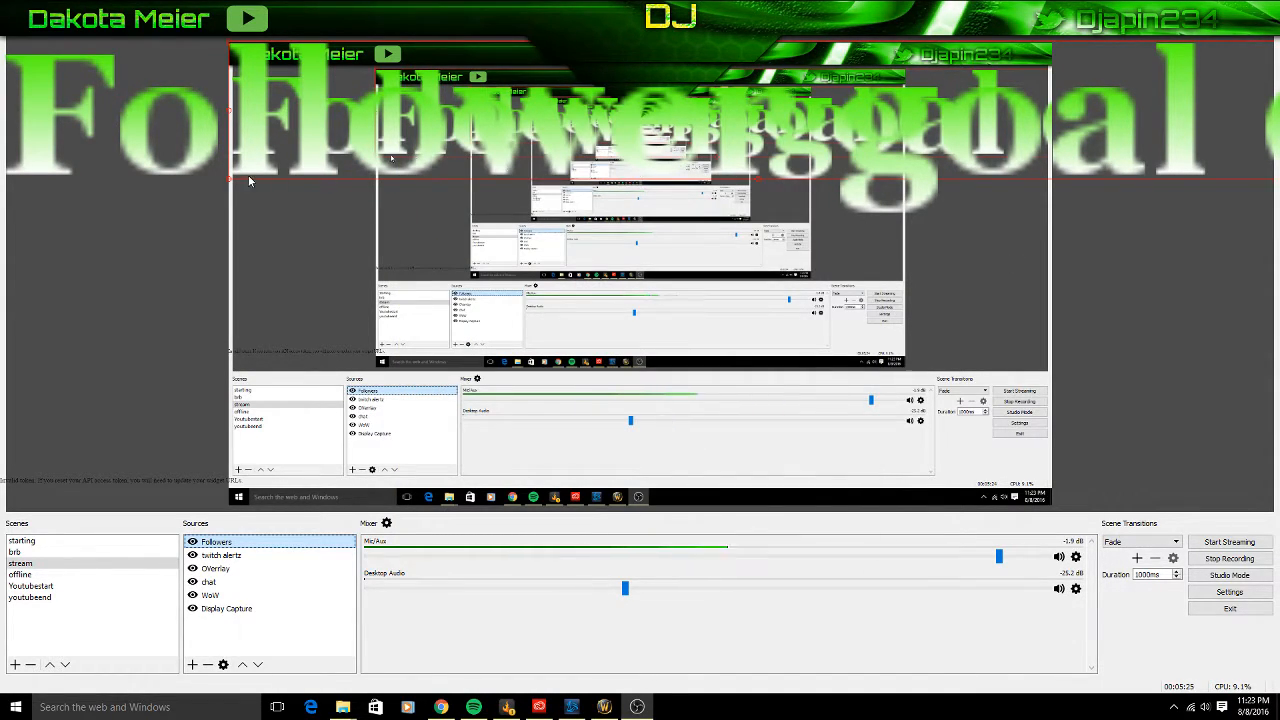
# Shrink the Follower goal text in the preview and place it in the scene's upper-left corner, just below the overlay header
pyautogui.moveTo(235, 180); pyautogui.dragTo(677, 147)
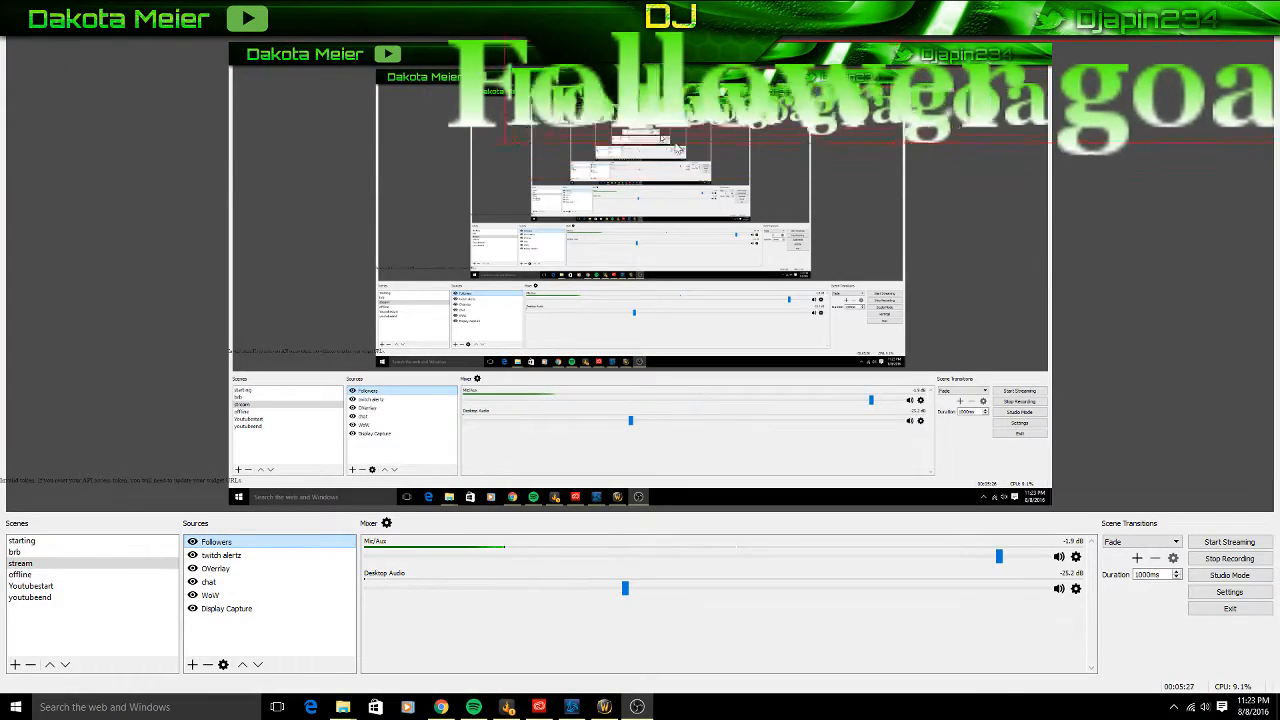
pyautogui.moveTo(951, 105); pyautogui.dragTo(563, 214)
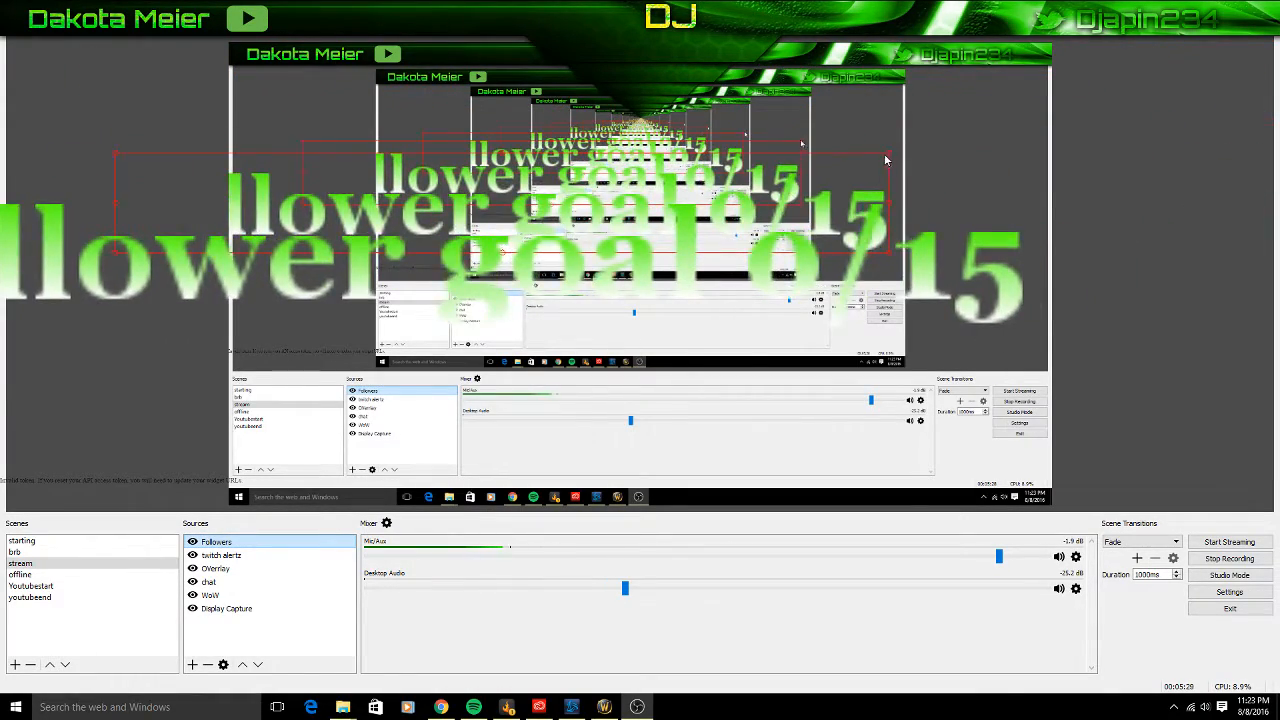
pyautogui.moveTo(884, 153); pyautogui.dragTo(357, 83)
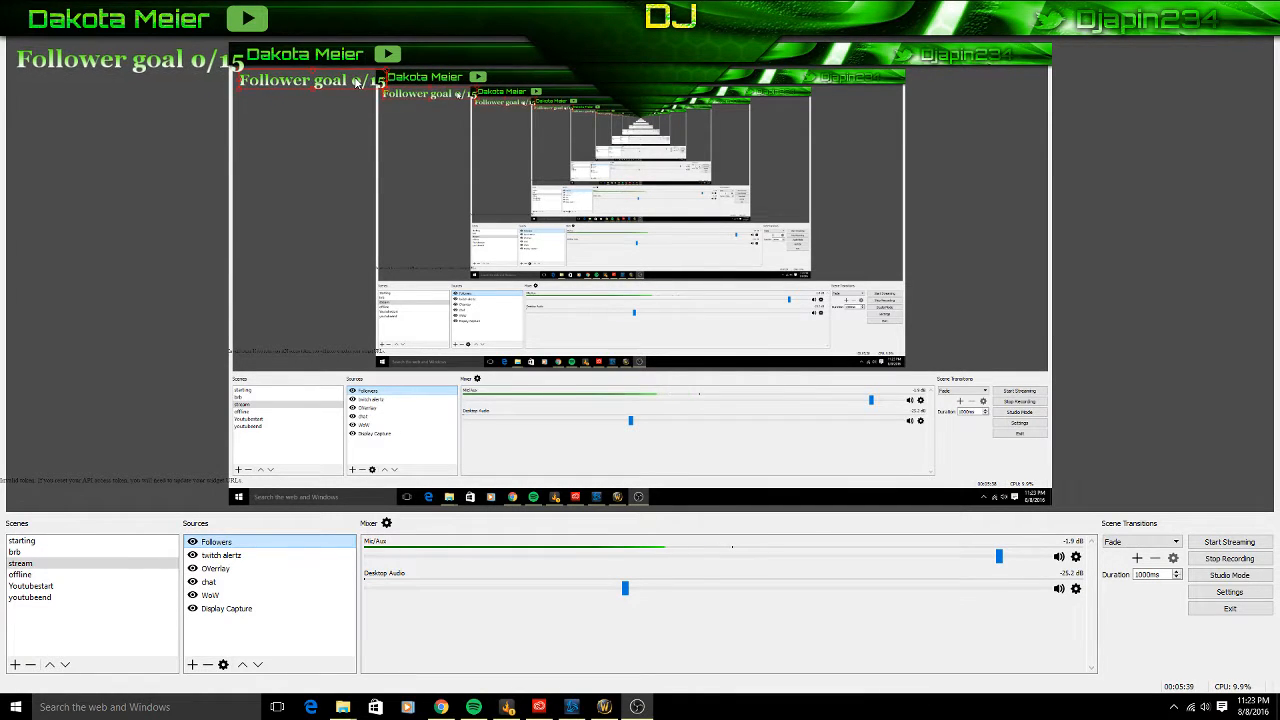
# Enable Outline and Drop Shadow in the properties of the Followers text source
pyautogui.rightClick(357, 83)
pyautogui.click(400, 284)
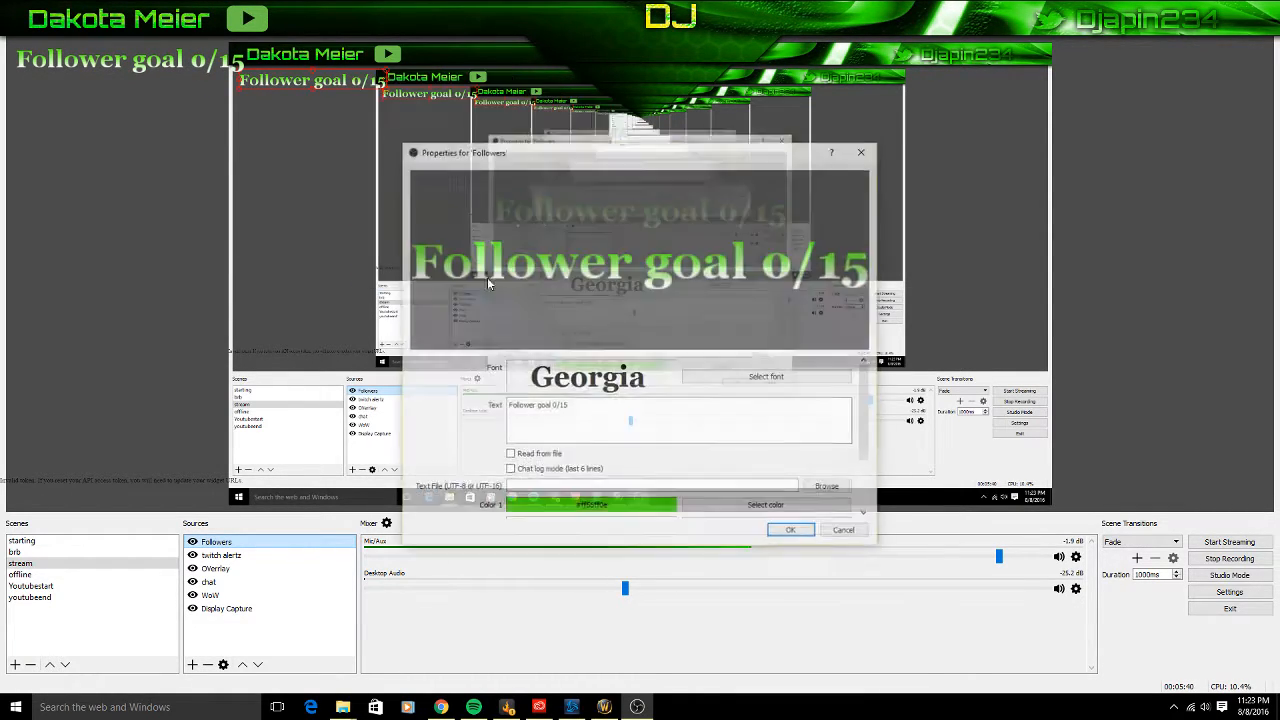
pyautogui.scroll(-3, 624, 379)
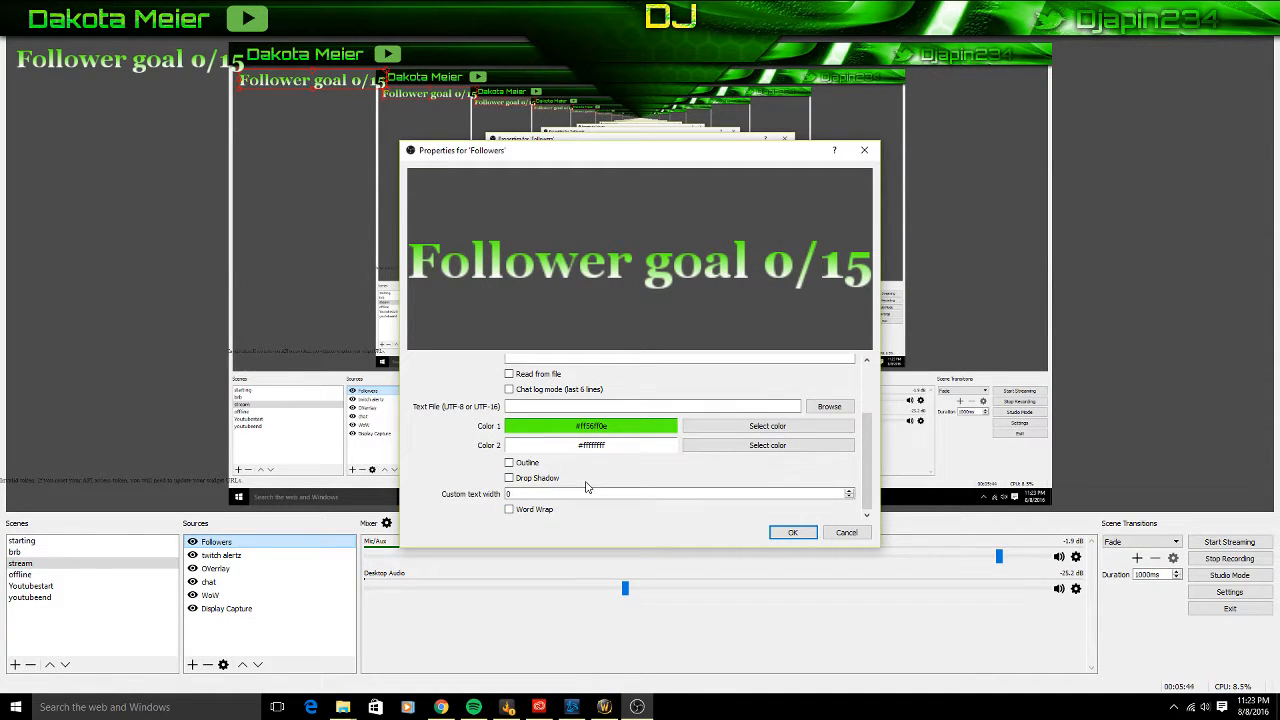
pyautogui.scroll(3, 587, 487)
pyautogui.scroll(-3, 593, 479)
pyautogui.scroll(3, 590, 466)
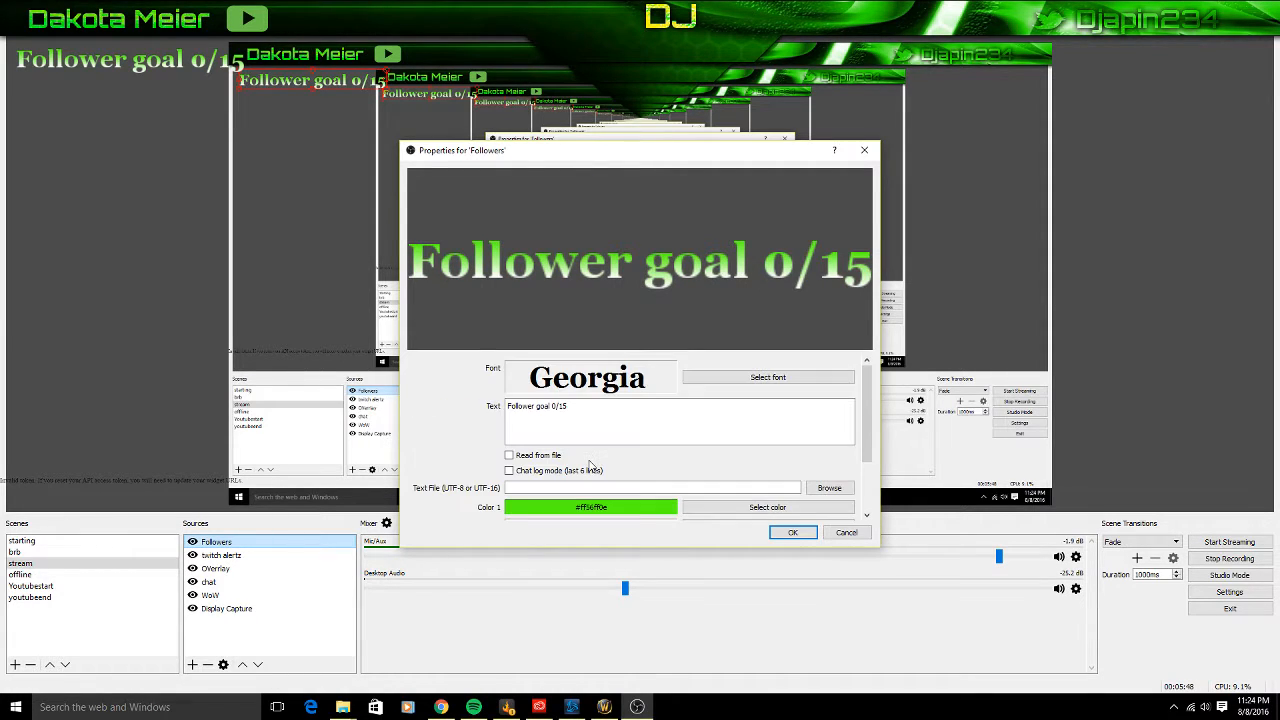
pyautogui.scroll(-3, 788, 450)
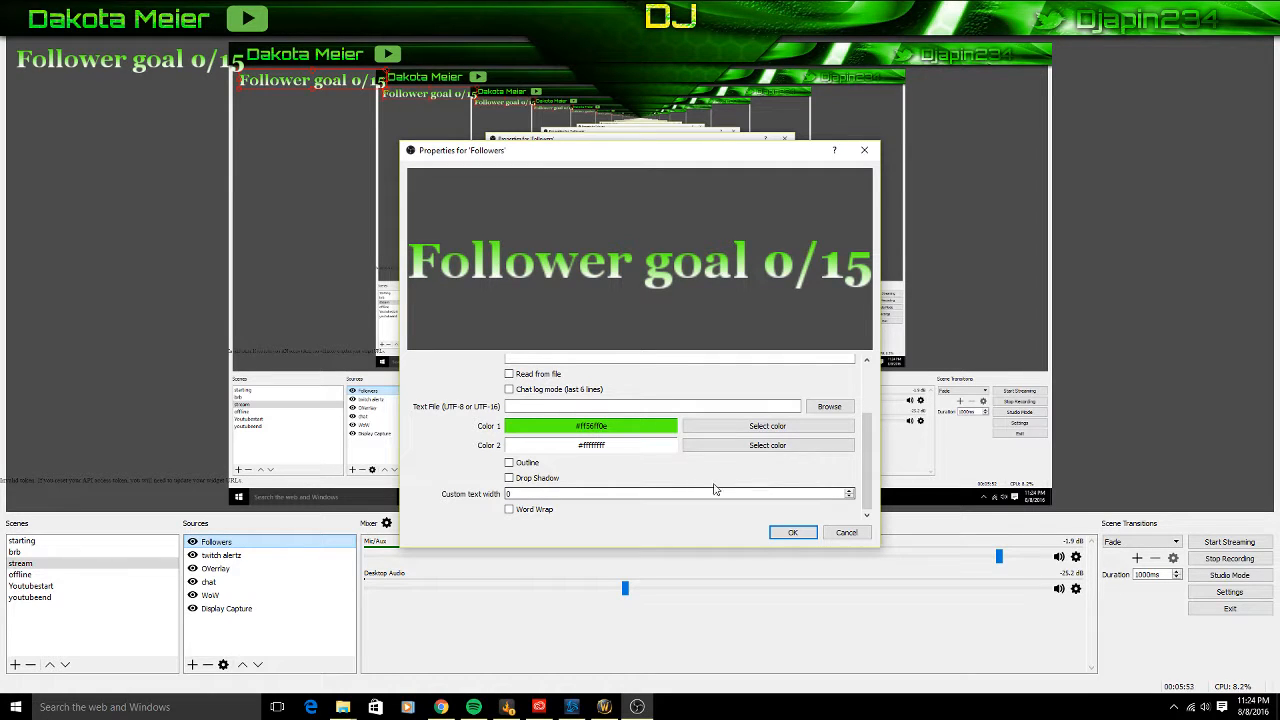
pyautogui.click(518, 466)
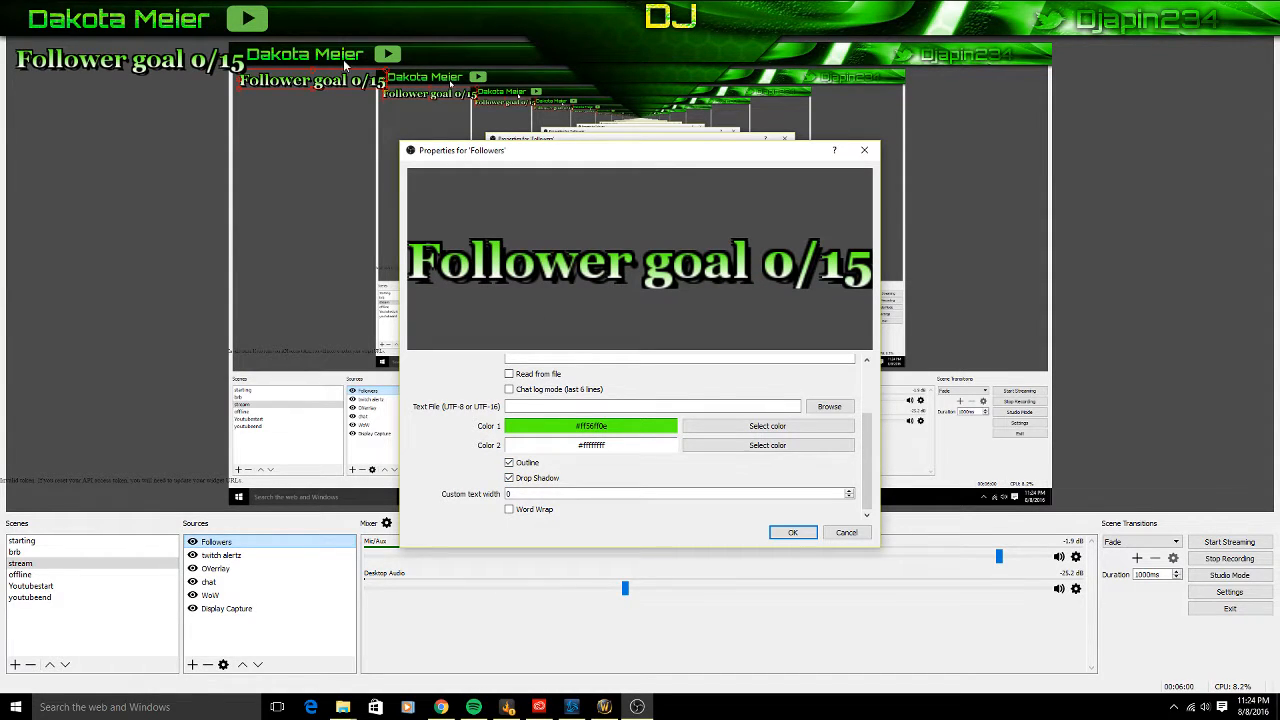
# Move the Follower goal text into the overlay header beside the YouTube logo and shrink it to fit the green banner
pyautogui.moveTo(345, 65); pyautogui.dragTo(546, 66)
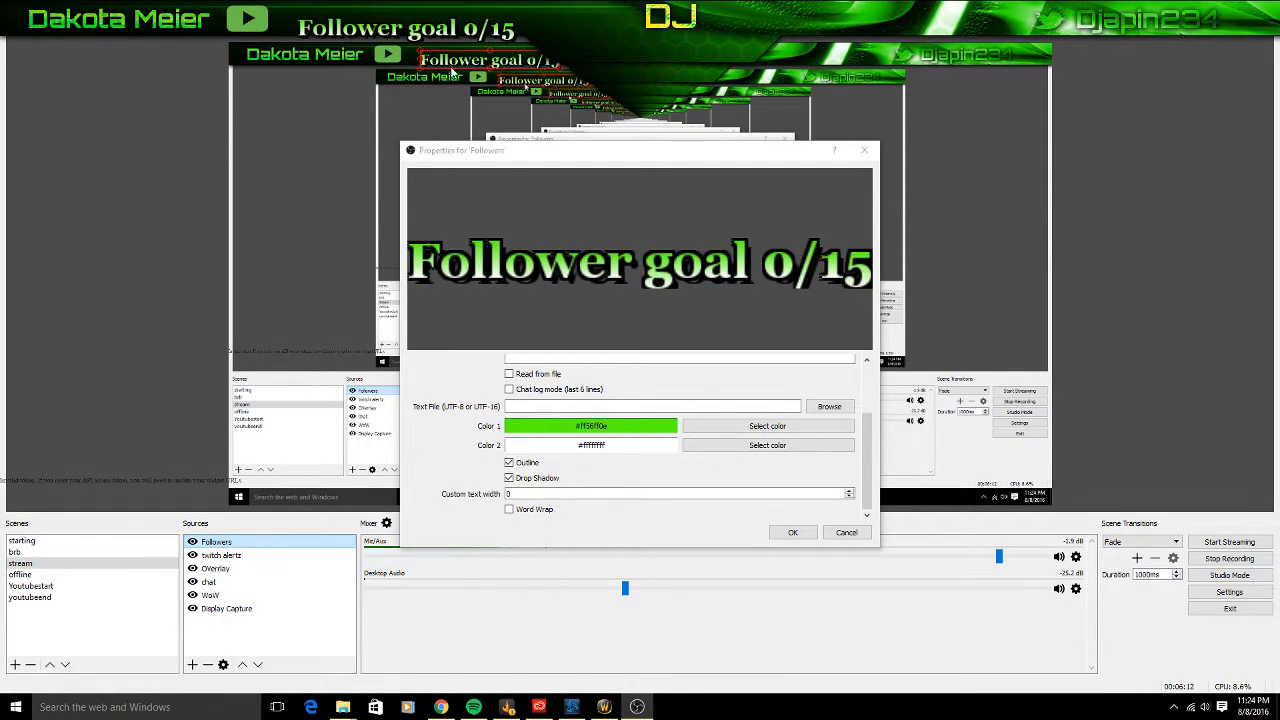
pyautogui.moveTo(423, 70); pyautogui.dragTo(489, 70)
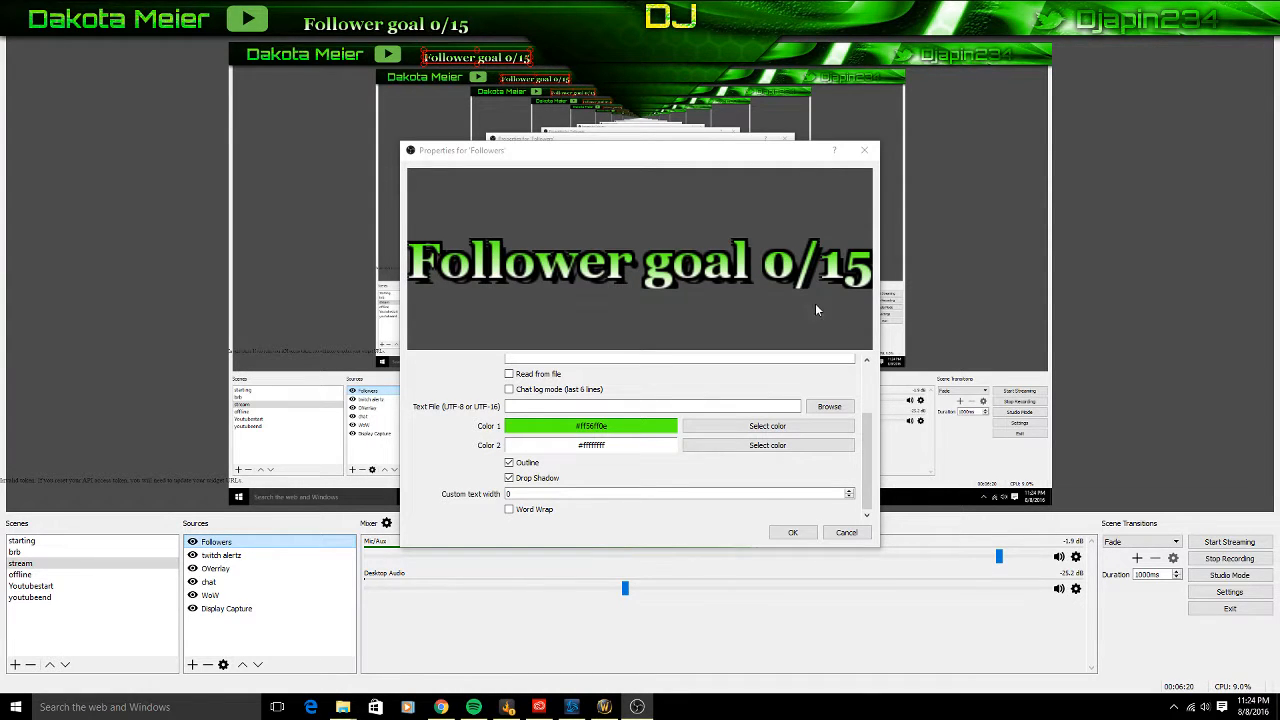
# Apply the Followers text source's properties and select the twitch alertz source
pyautogui.click(792, 532)
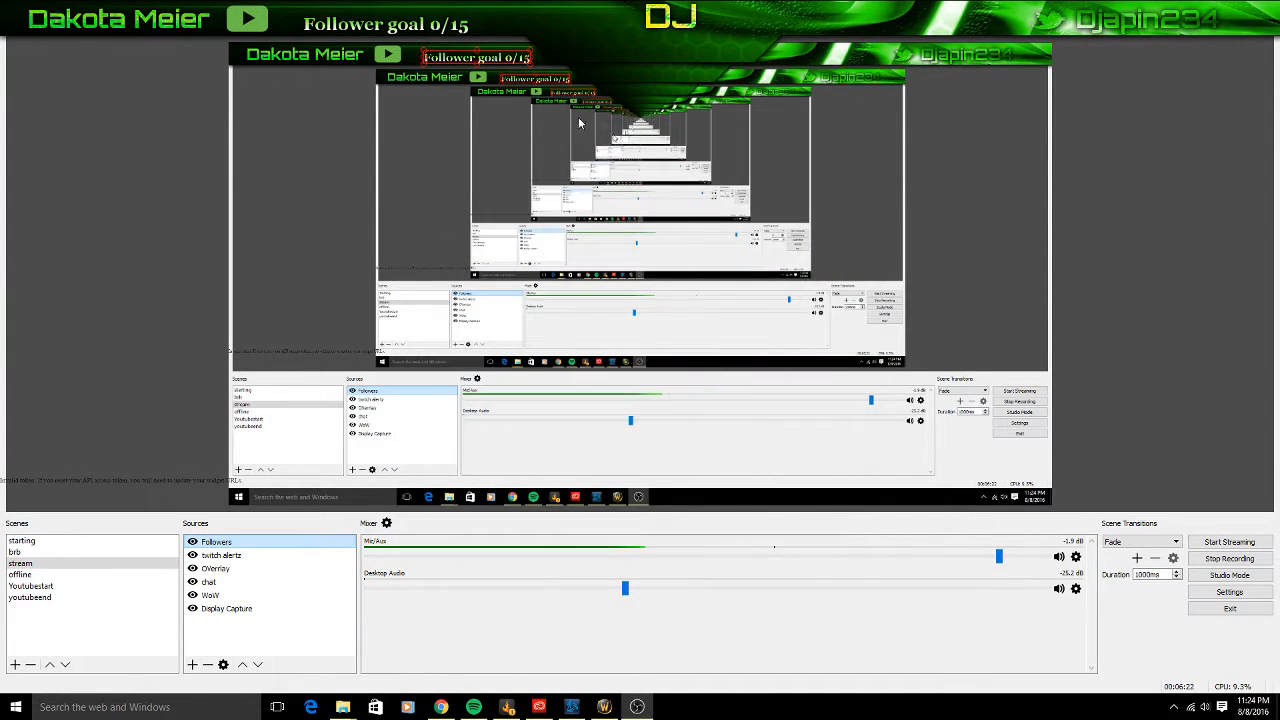
pyautogui.click(222, 555)
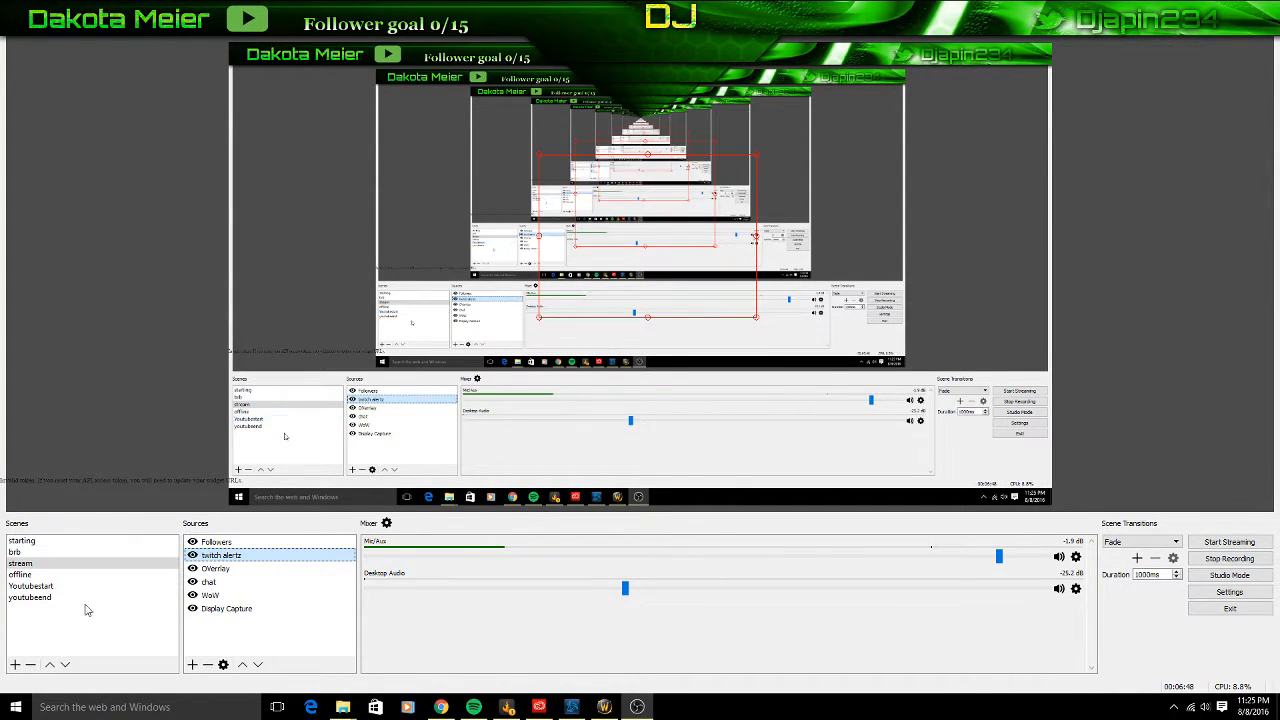
# Preview the other scenes, beginning with the starting scene, and return to the stream scene
pyautogui.click(66, 540)
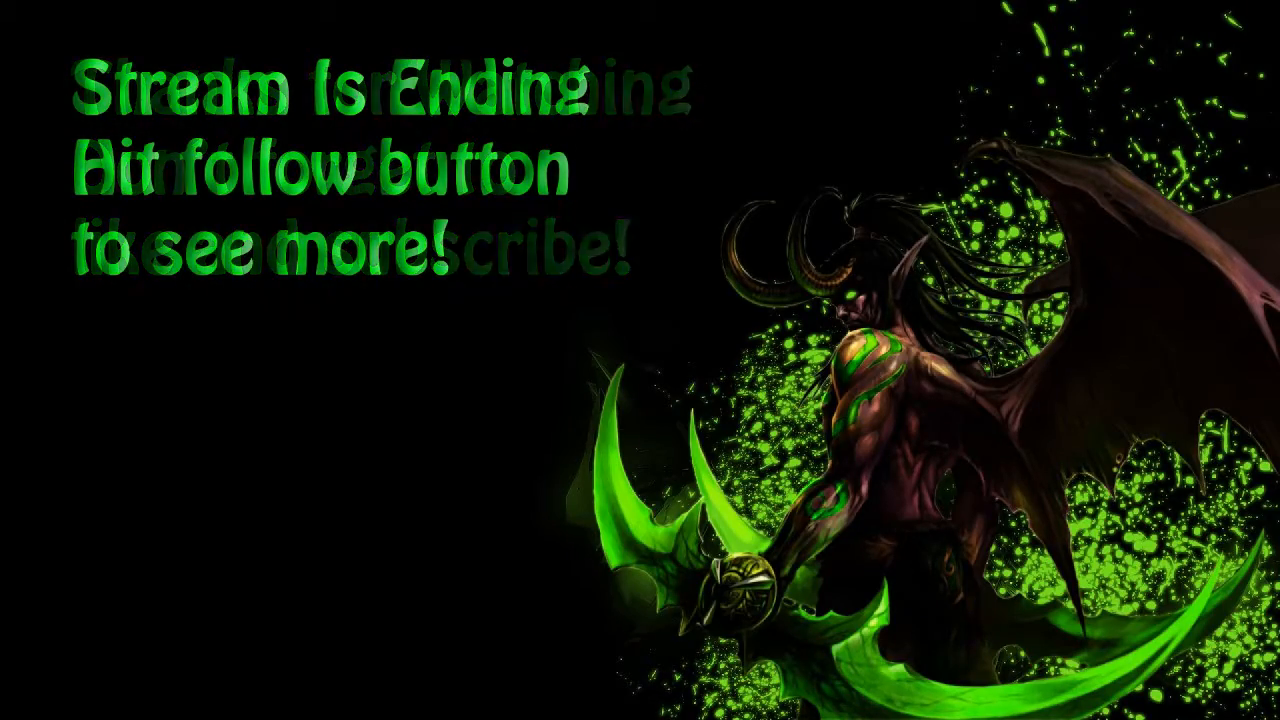
pyautogui.click(35, 566)
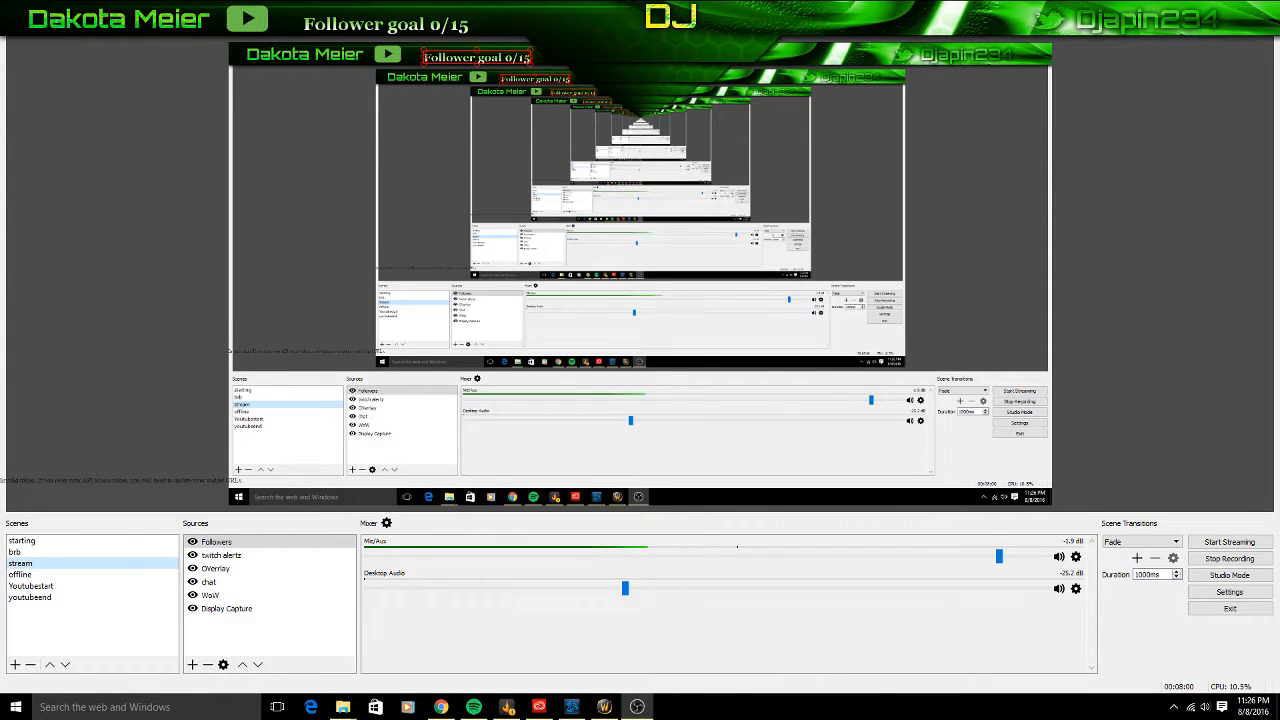
# Show the desktop to examine how the overlay header and Follower goal text sit over the screen
pyautogui.press('super+d')
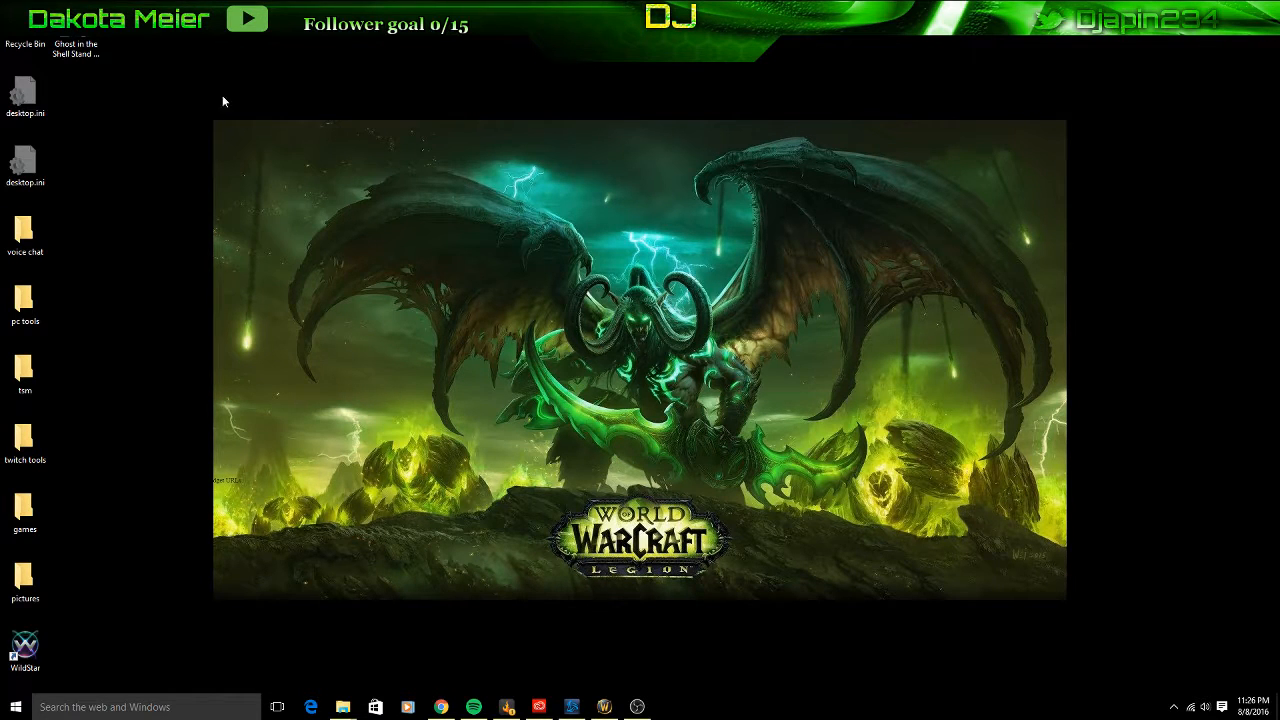
pyautogui.moveTo(127, 133); pyautogui.dragTo(272, 438)
pyautogui.moveTo(170, 30); pyautogui.dragTo(450, 308)
pyautogui.moveTo(290, 38)
pyautogui.mouseDown()
pyautogui.moveTo(177, 93)
pyautogui.moveTo(651, 271)
pyautogui.moveTo(1191, 677)
pyautogui.moveTo(1201, 662)
pyautogui.mouseUp()
pyautogui.moveTo(191, 48); pyautogui.dragTo(1073, 566)
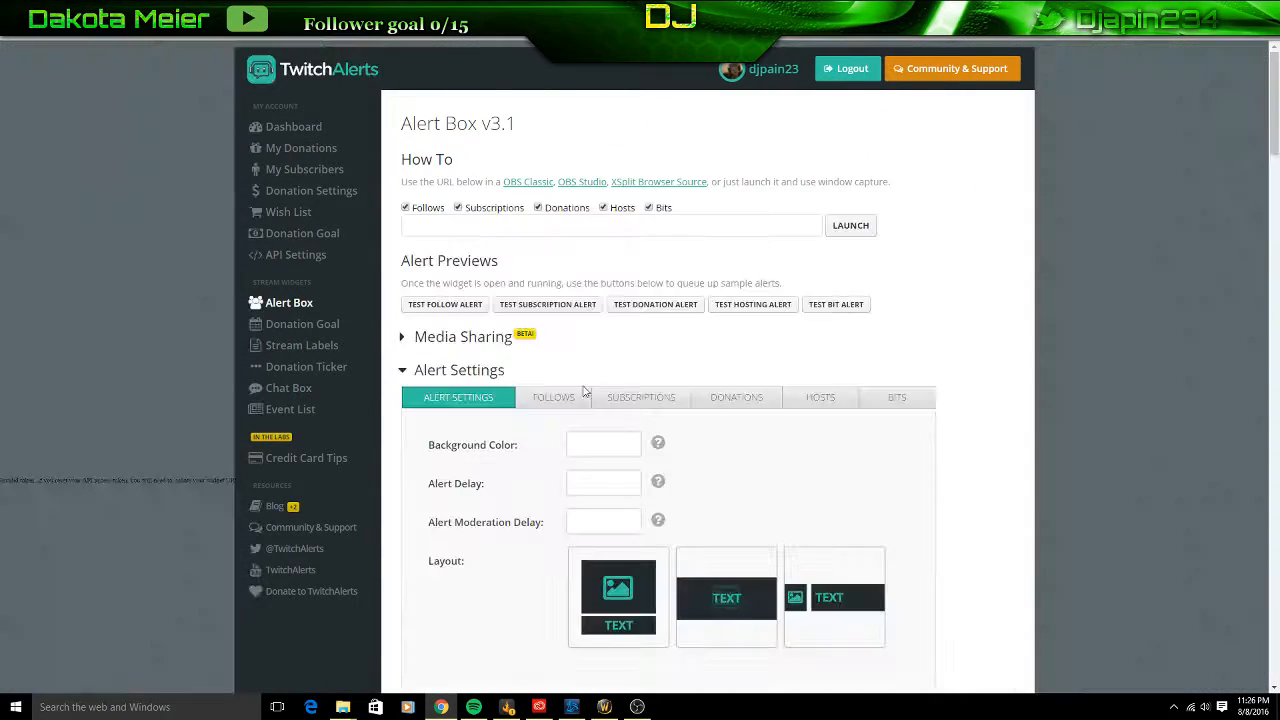
# Open the Follows alert settings on the TwitchAlerts Alert Box page
pyautogui.scroll(-3, 580, 380)
pyautogui.scroll(3, 575, 370)
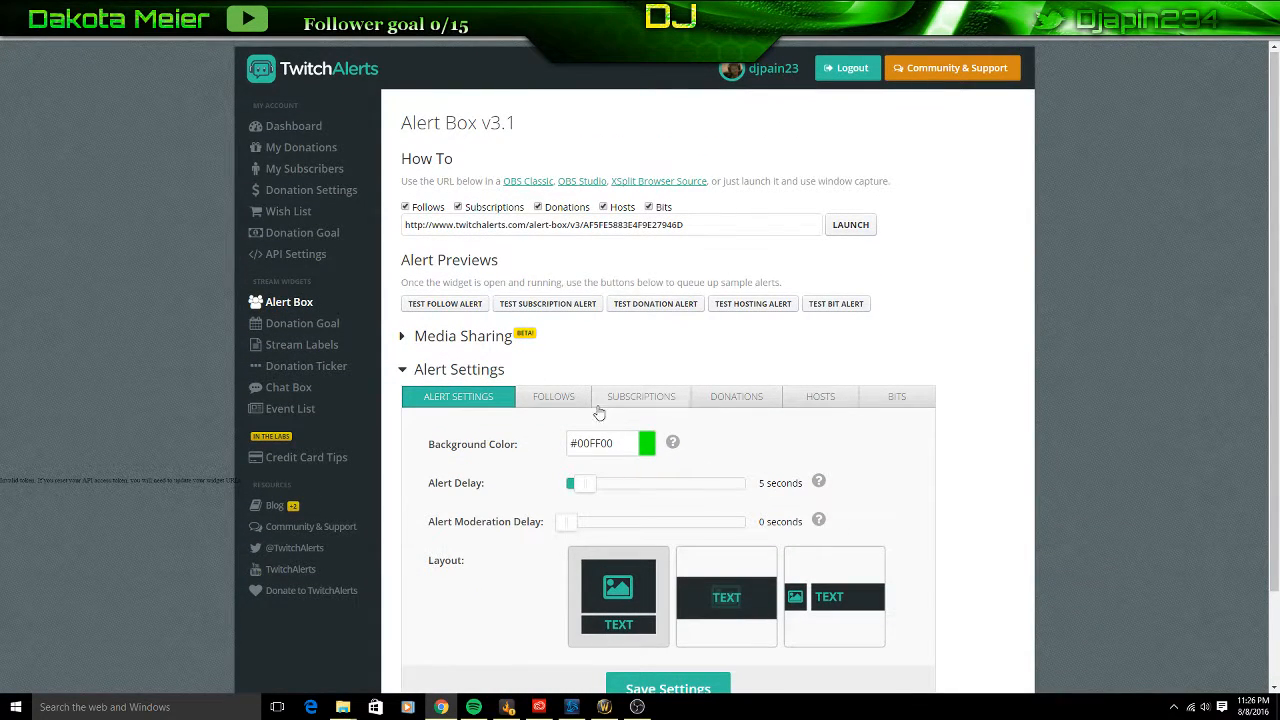
pyautogui.click(580, 400)
pyautogui.scroll(-2, 890, 450)
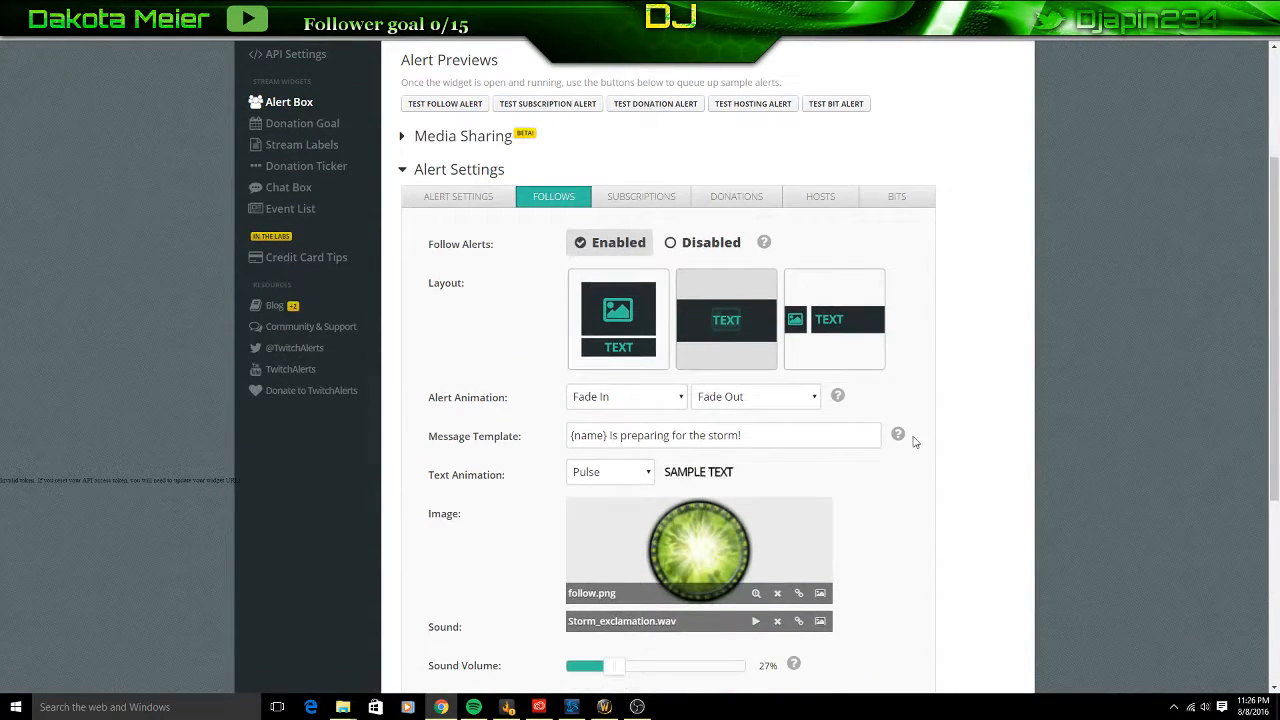
# Browse the stock files, sounds and images in the follow alert's image gallery, and close it without choosing one
pyautogui.click(820, 593)
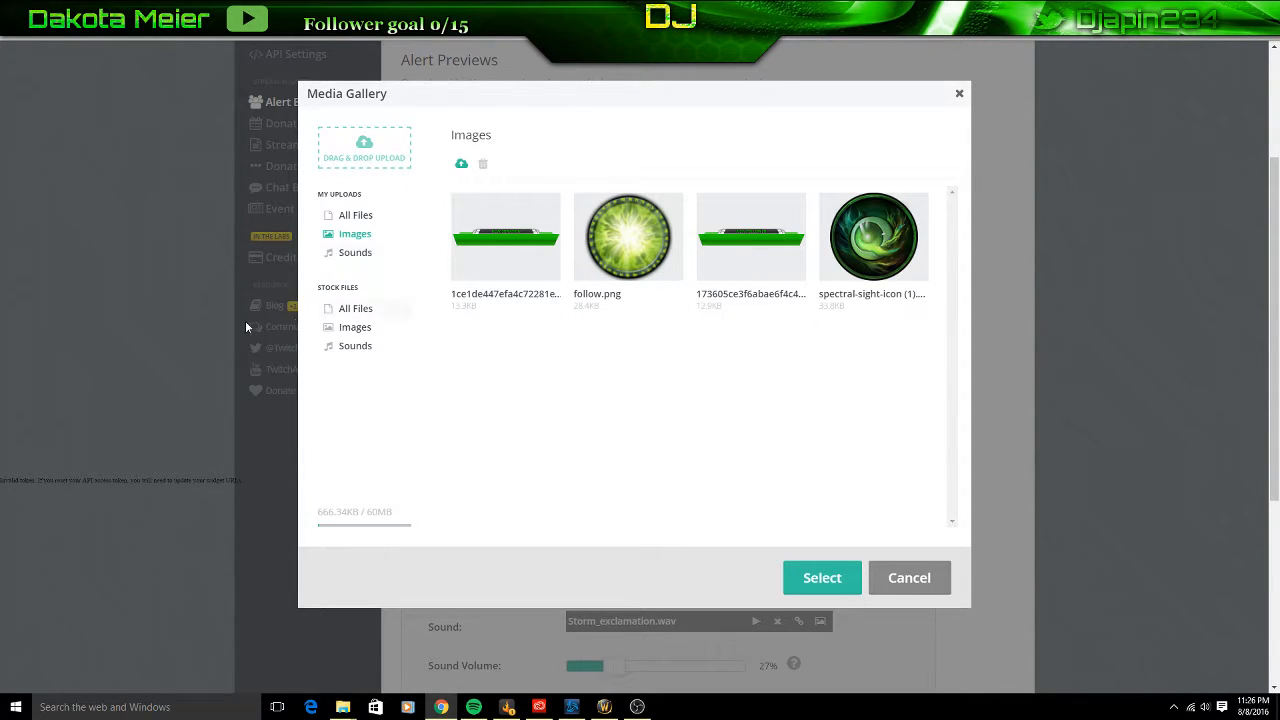
pyautogui.click(363, 317)
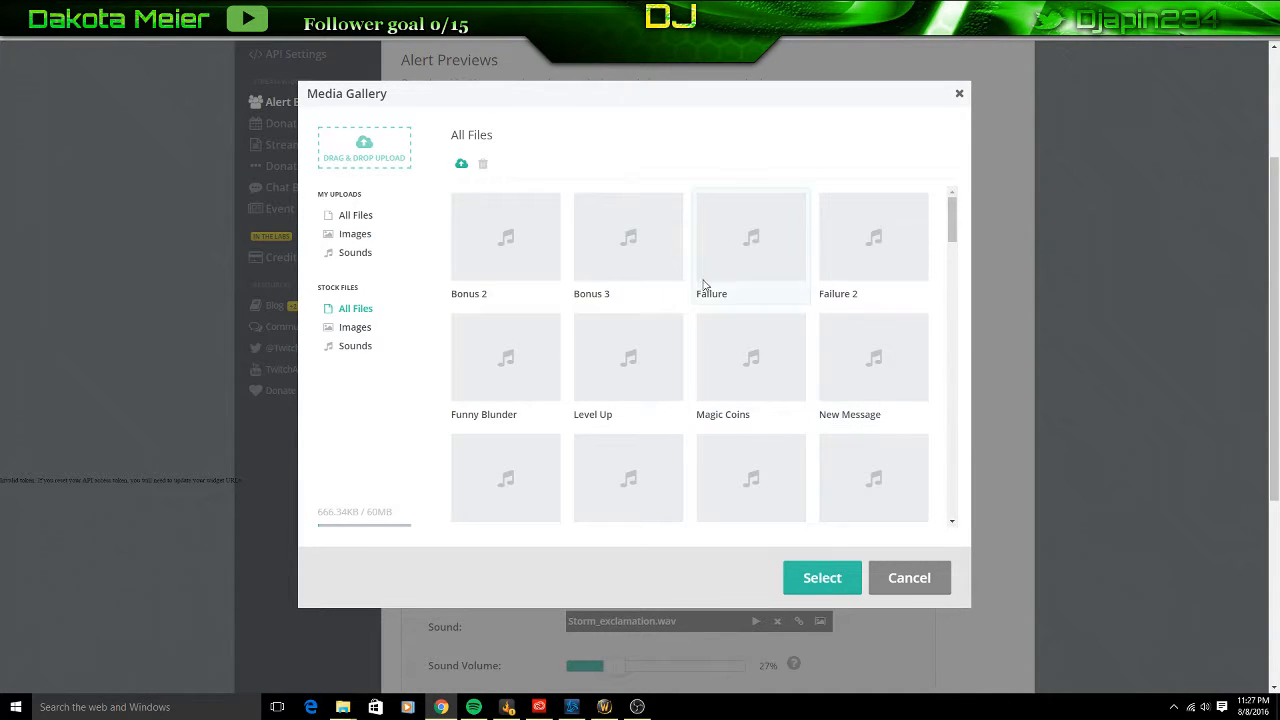
pyautogui.scroll(-5, 519, 350)
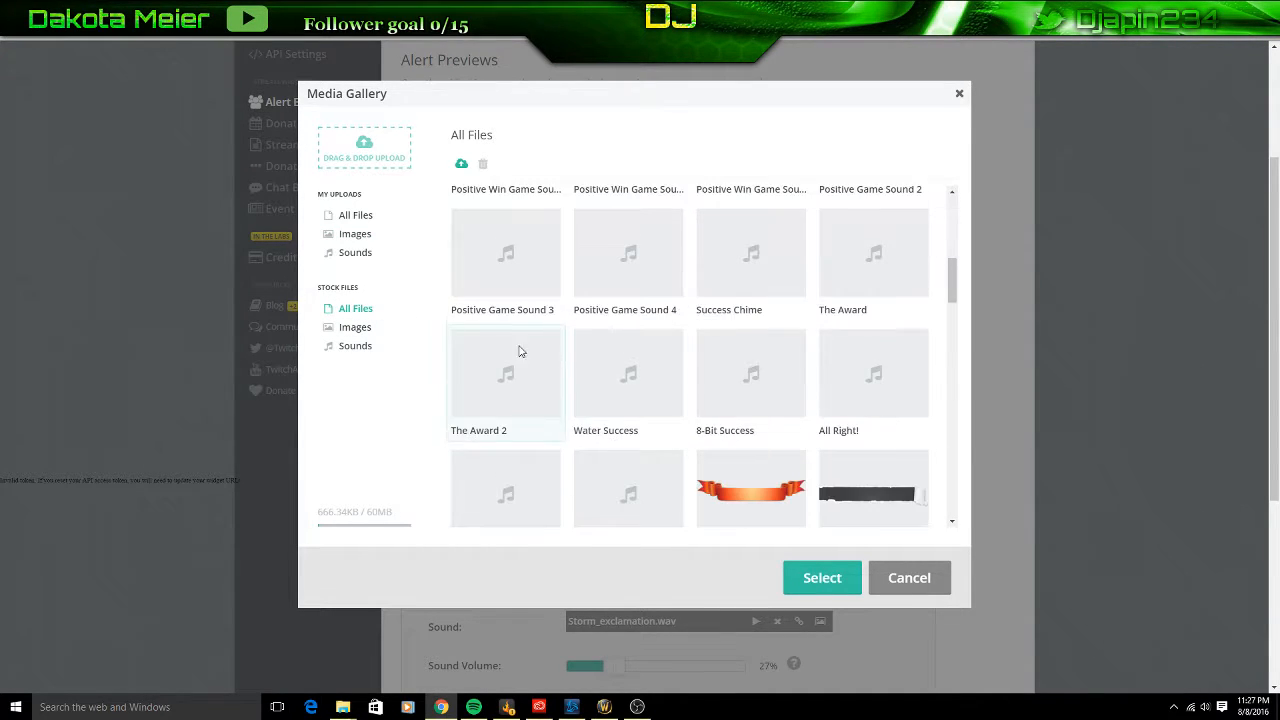
pyautogui.click(384, 332)
pyautogui.click(346, 348)
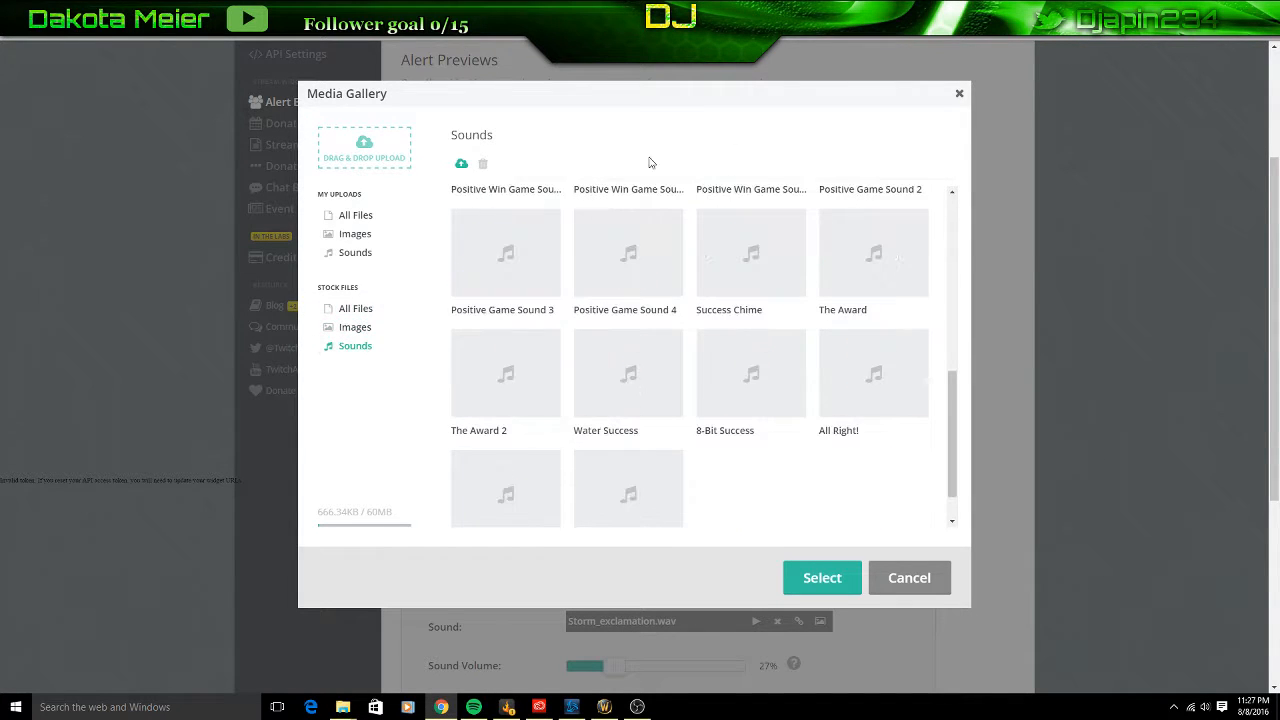
pyautogui.click(403, 333)
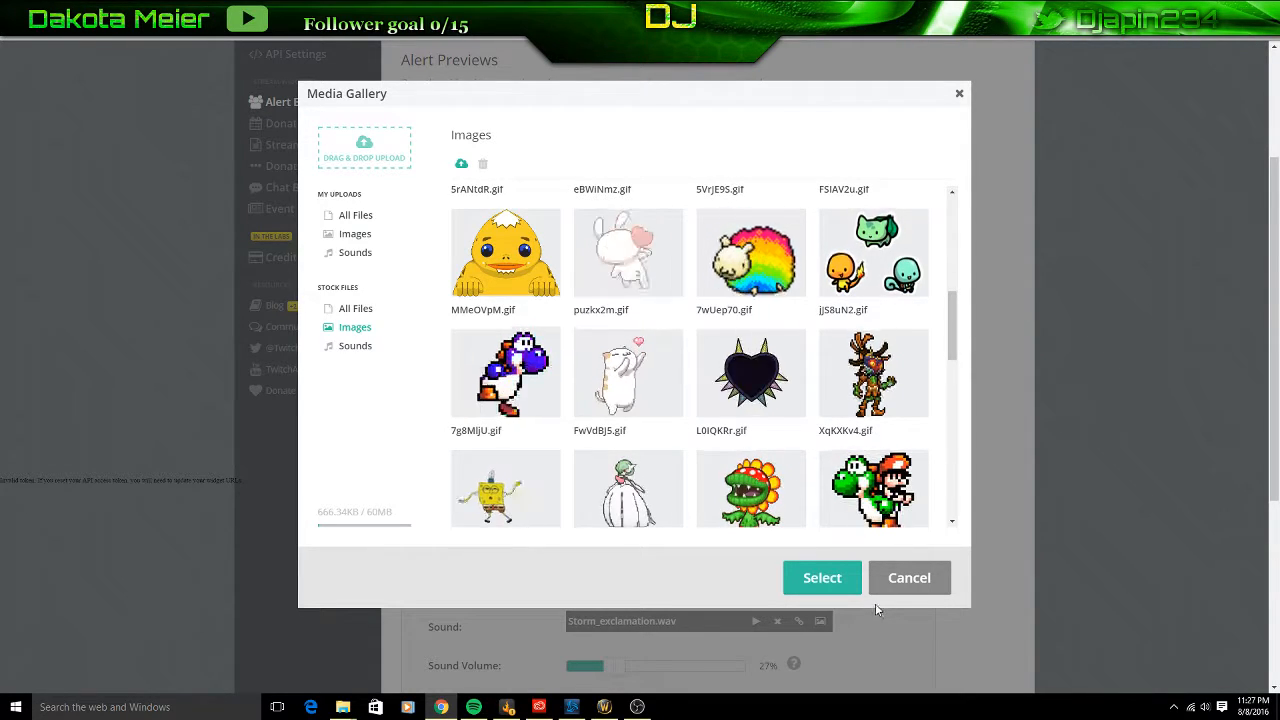
pyautogui.click(886, 578)
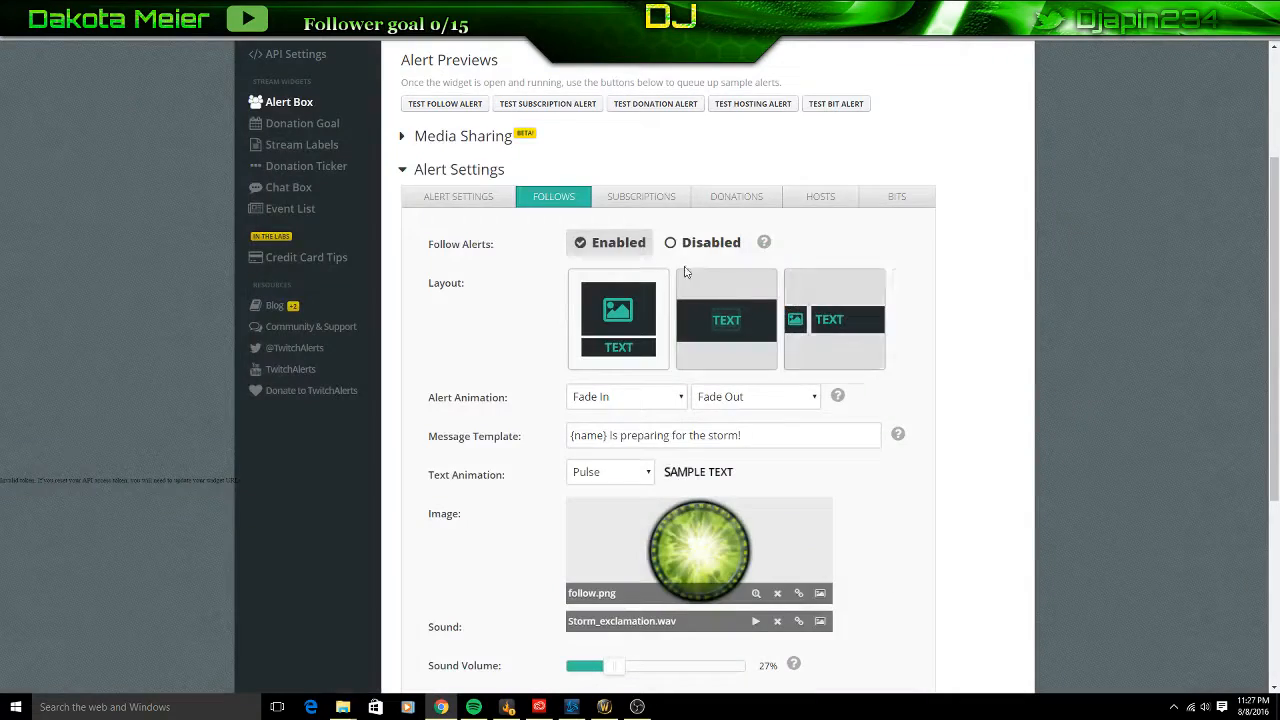
# Highlight the mention of window capture in the Alert Box How To instructions, and clear the selection
pyautogui.scroll(3, 470, 250)
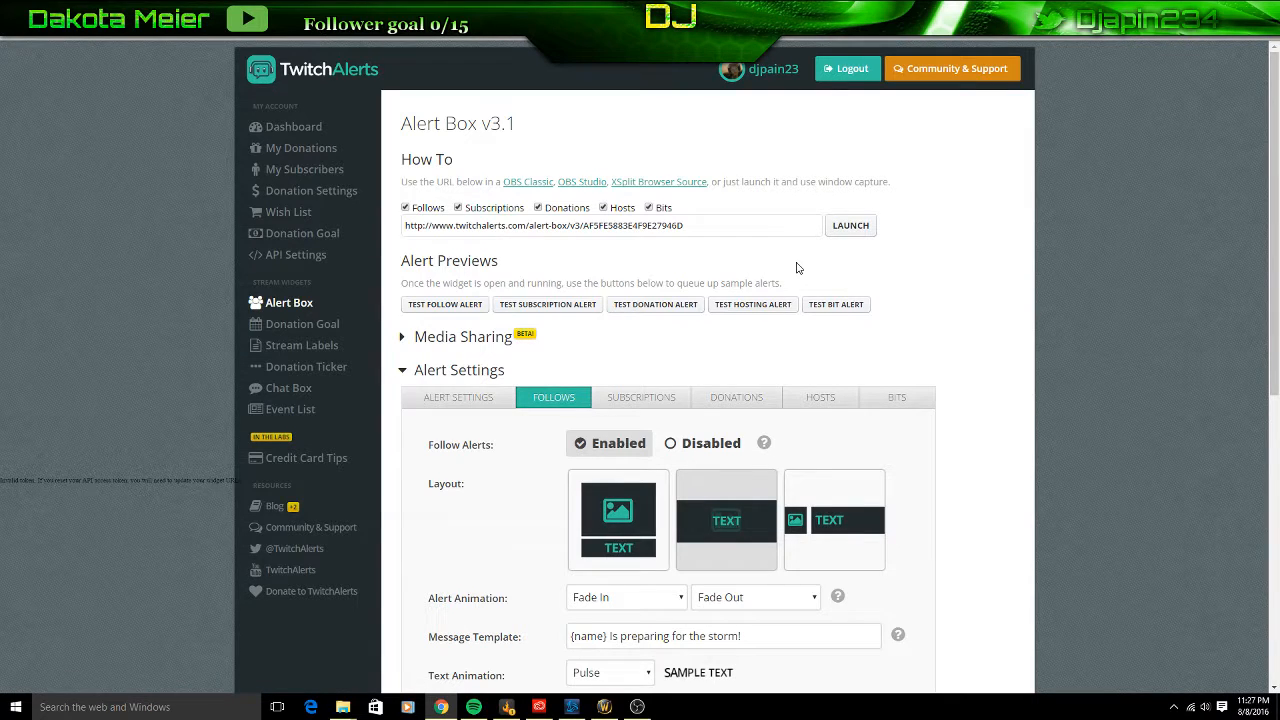
pyautogui.moveTo(858, 186)
pyautogui.mouseDown()
pyautogui.moveTo(946, 191)
pyautogui.moveTo(836, 178)
pyautogui.mouseUp()
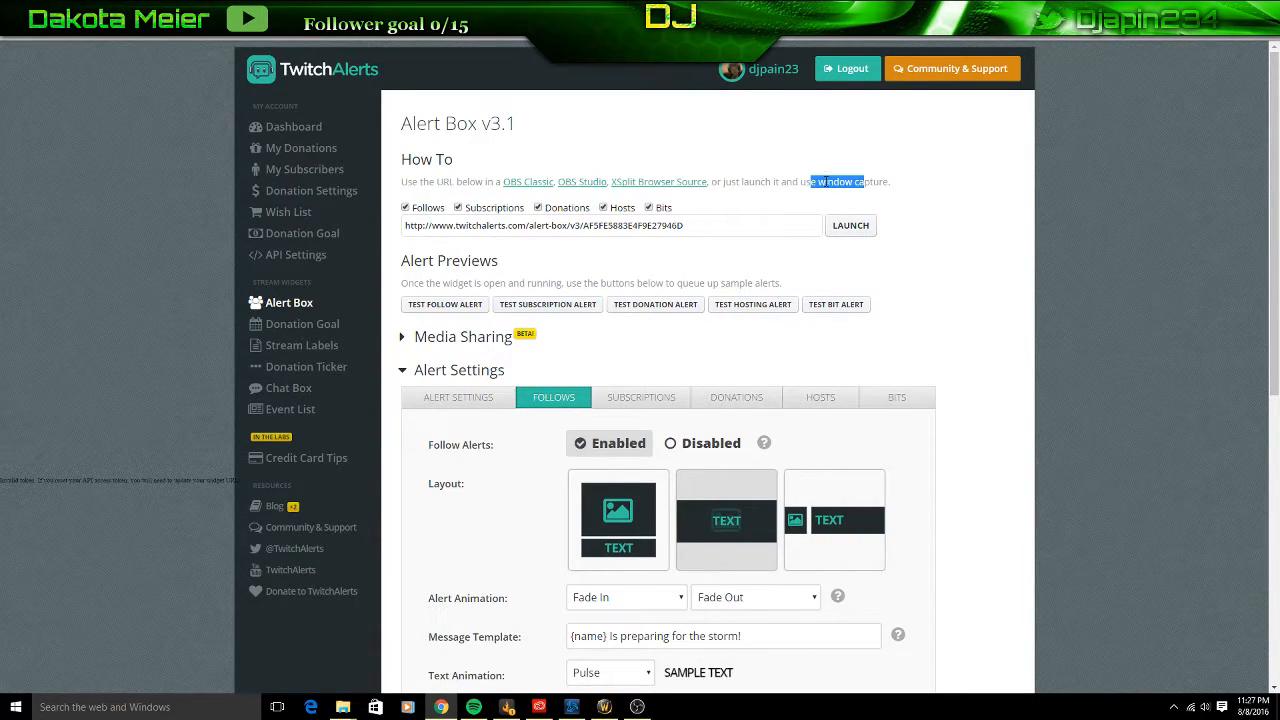
pyautogui.click(832, 163)
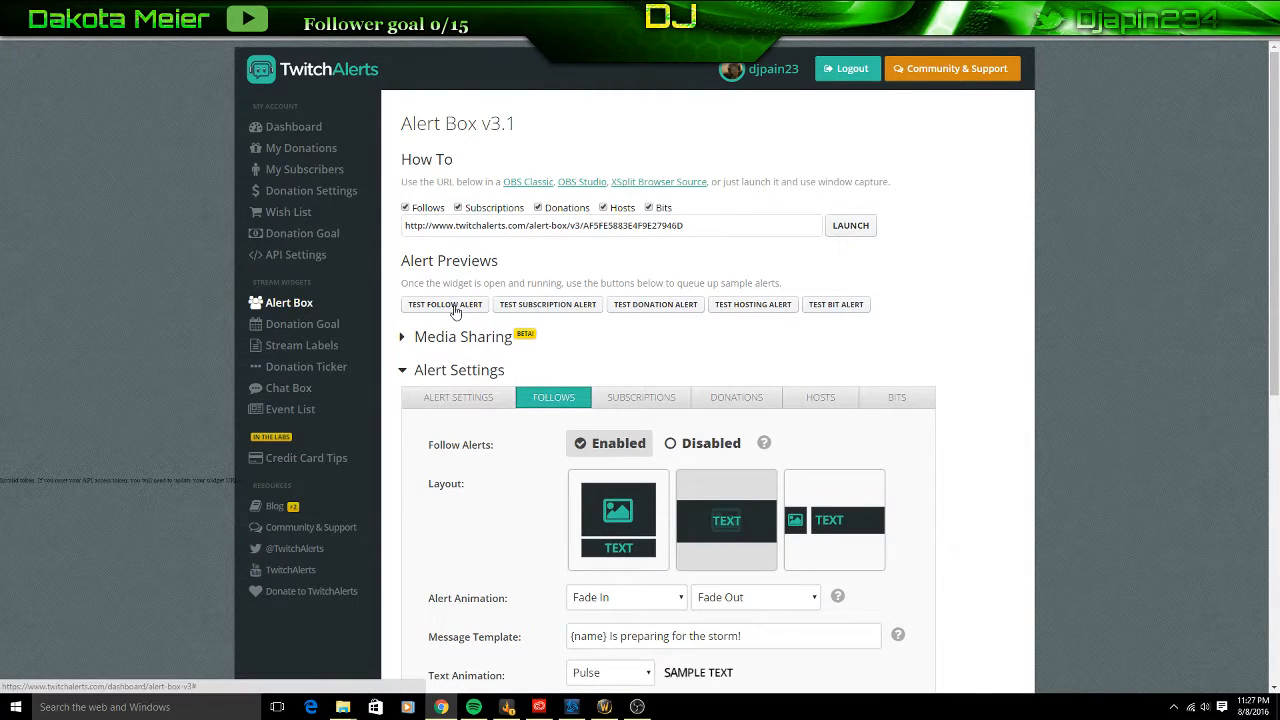
# Switch to OBS Studio, restore its window to a smaller size, and move it off the alert test controls
pyautogui.click(637, 707)
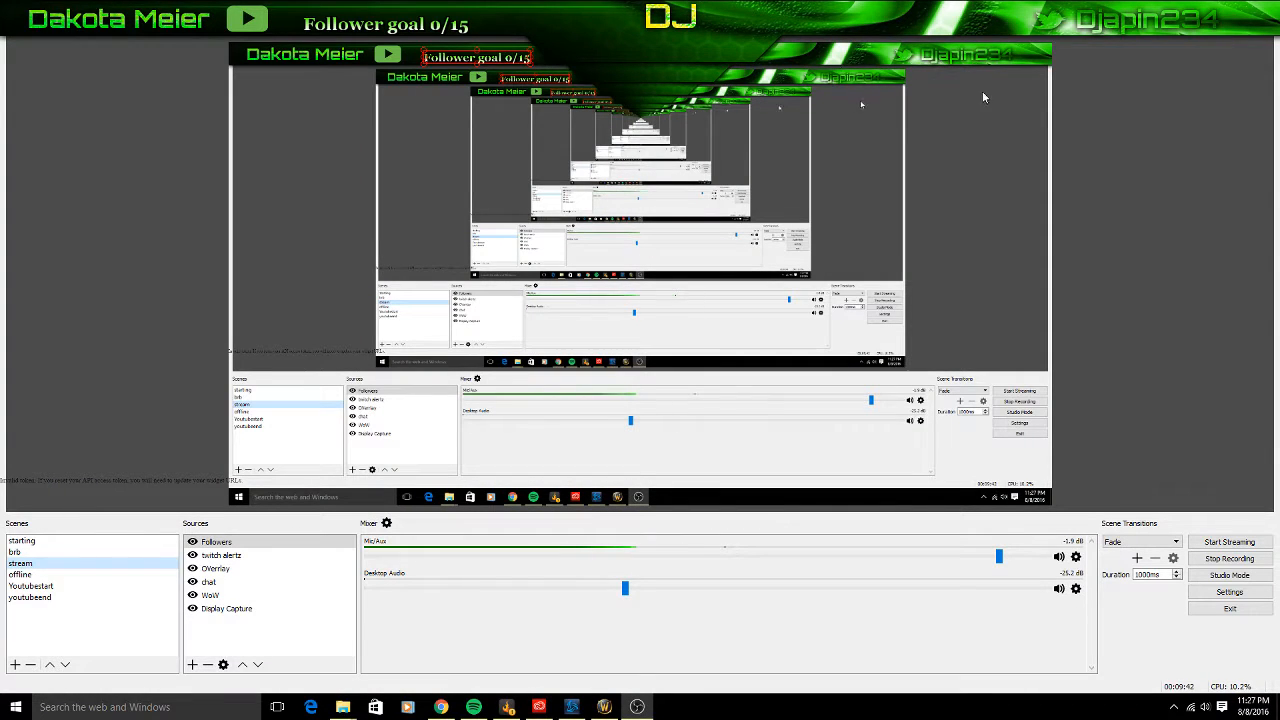
pyautogui.click(1234, 8)
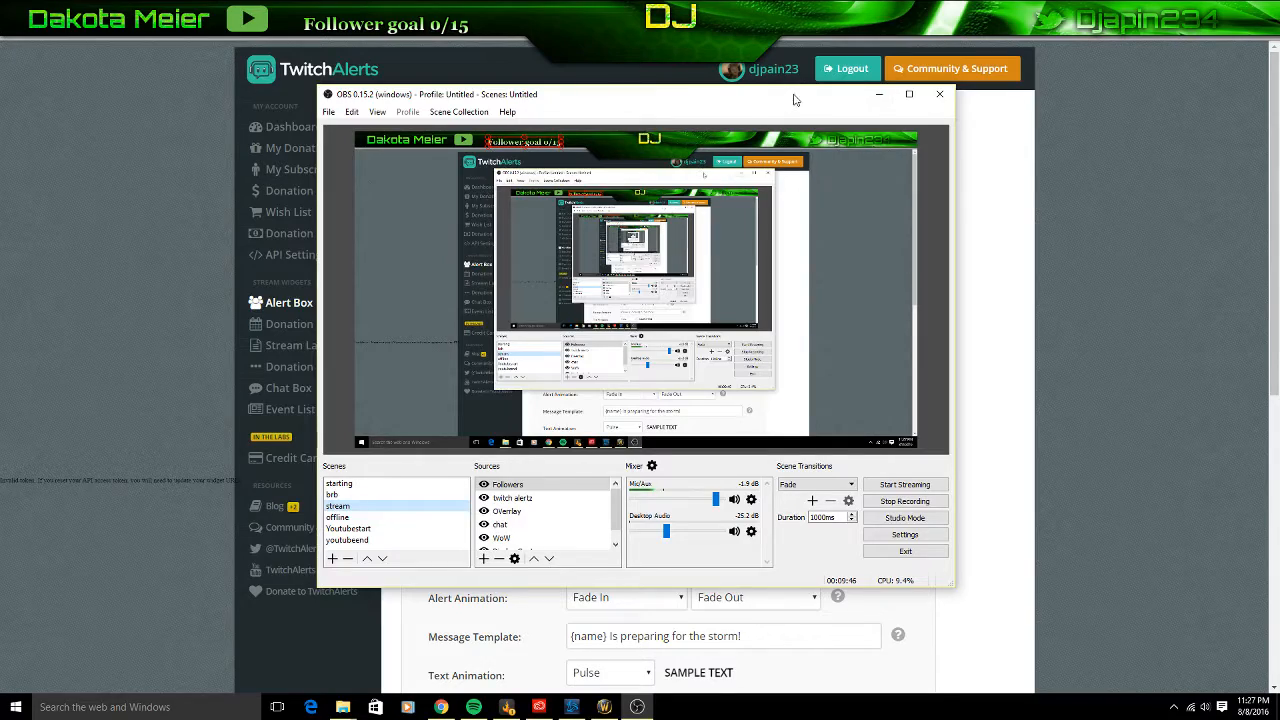
pyautogui.moveTo(795, 100); pyautogui.dragTo(1078, 88)
# Send a test follow alert, check the twitch alertz source in OBS Studio, and minimize that window
pyautogui.click(472, 305)
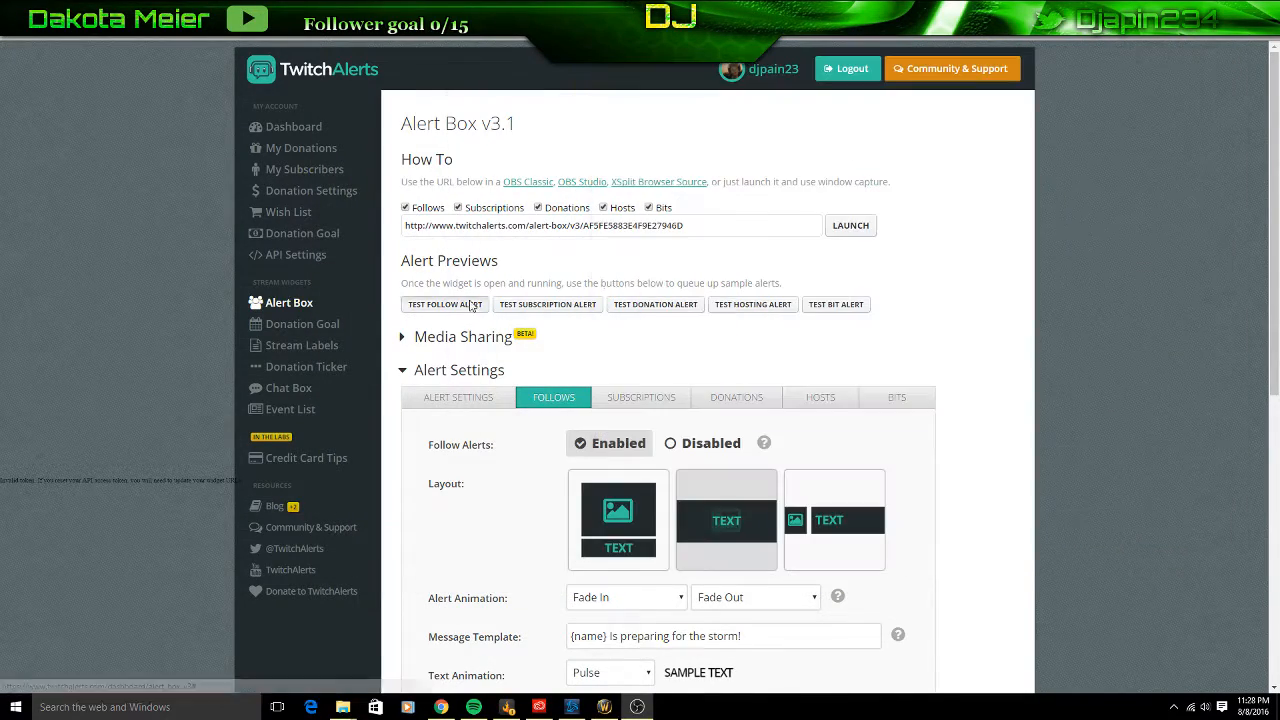
pyautogui.click(637, 707)
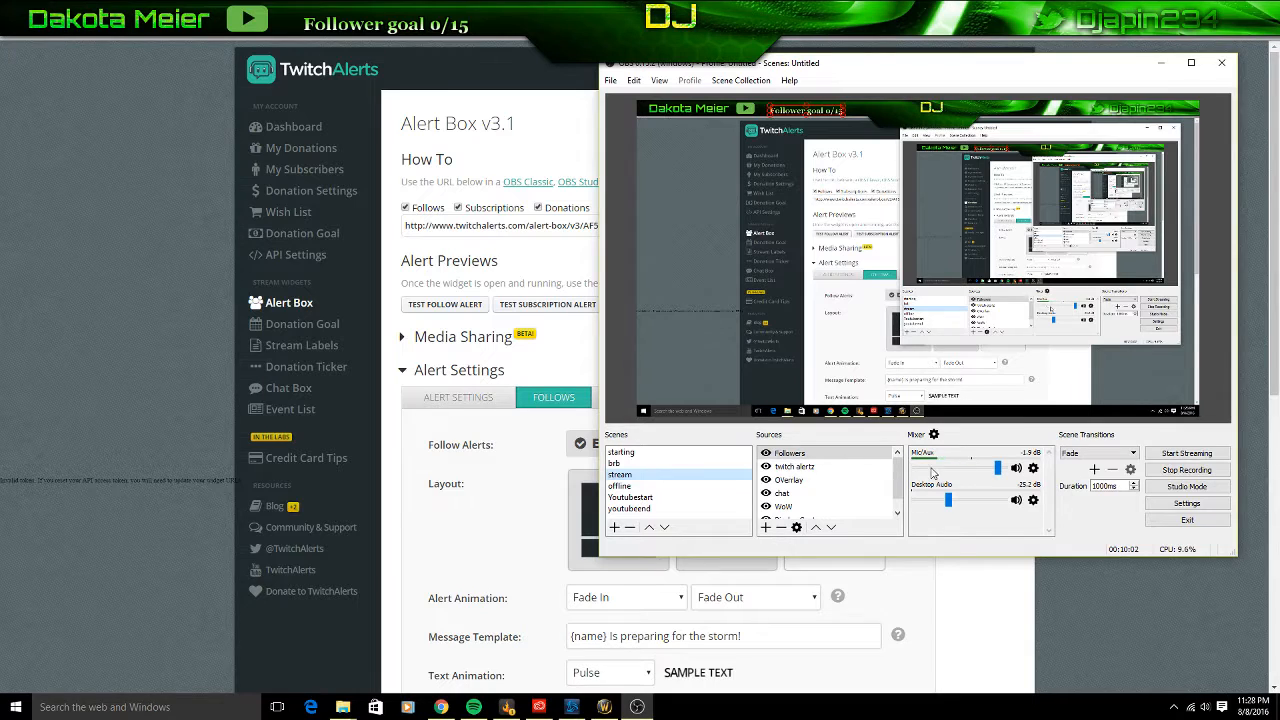
pyautogui.click(815, 467)
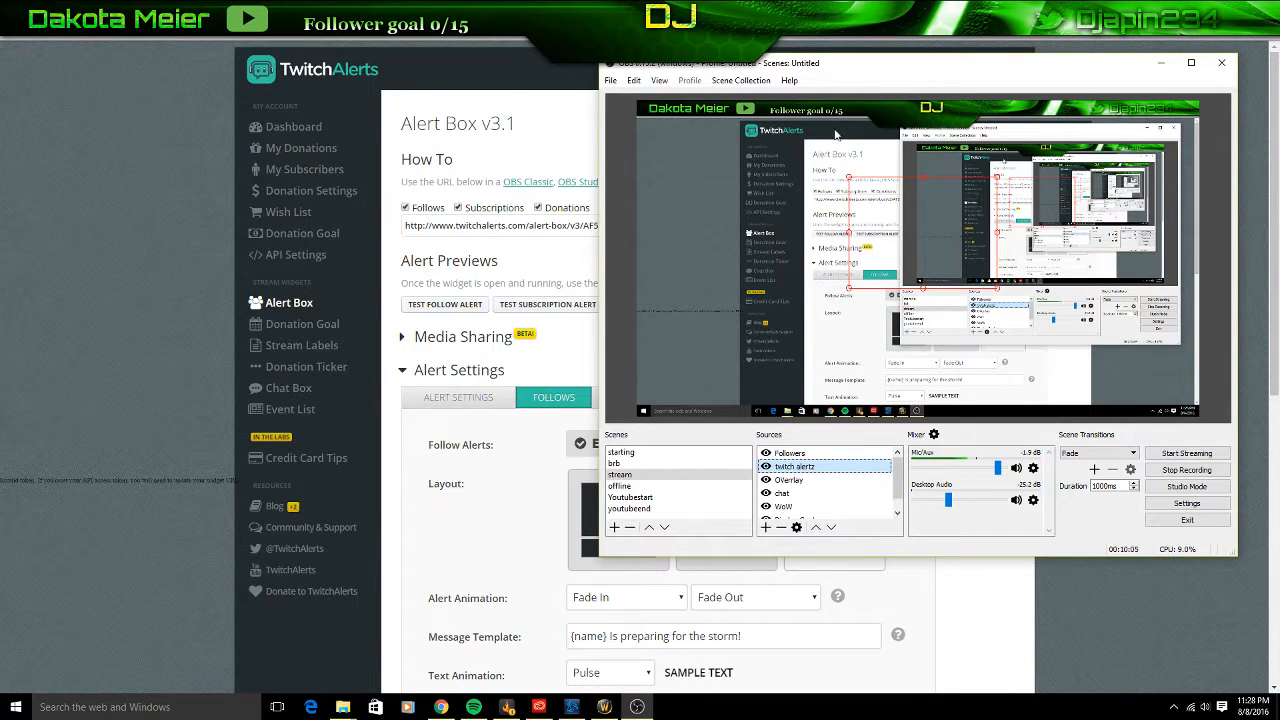
pyautogui.click(1160, 64)
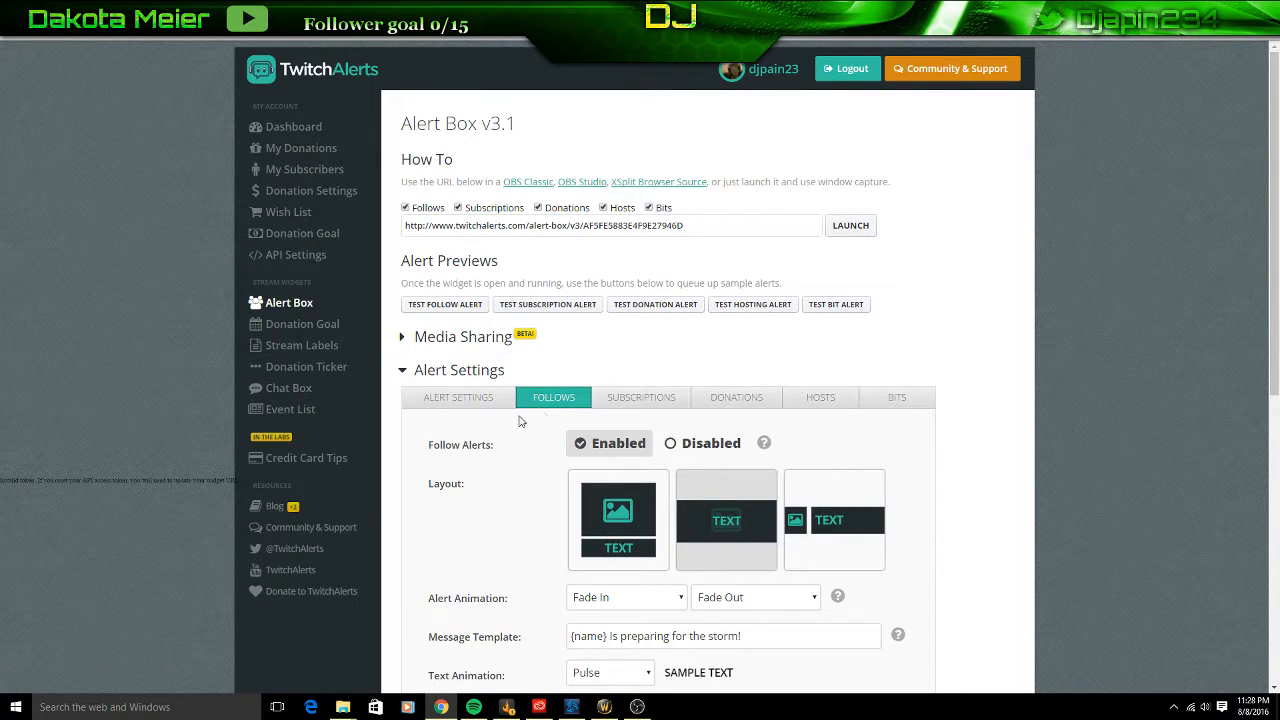
# Examine the follow alert's layout, message, image, sound, duration and variation settings
pyautogui.scroll(-5, 520, 421)
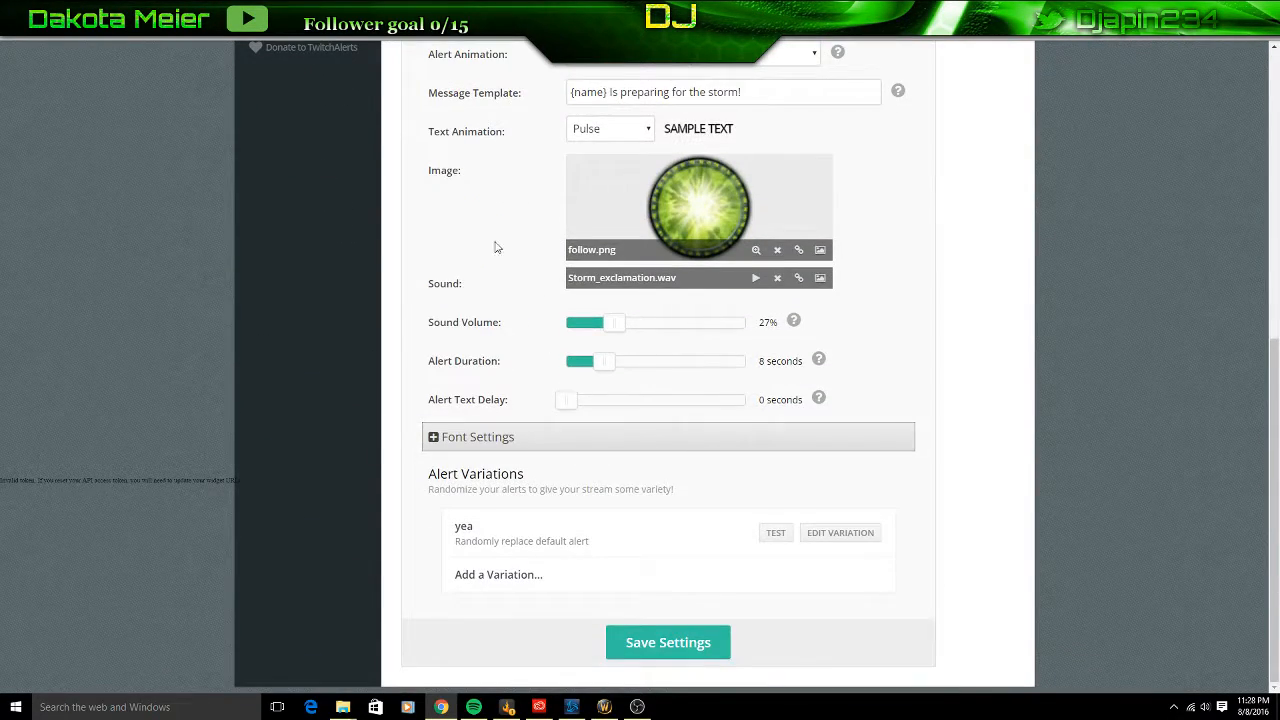
pyautogui.scroll(4, 673, 477)
pyautogui.scroll(-2, 793, 500)
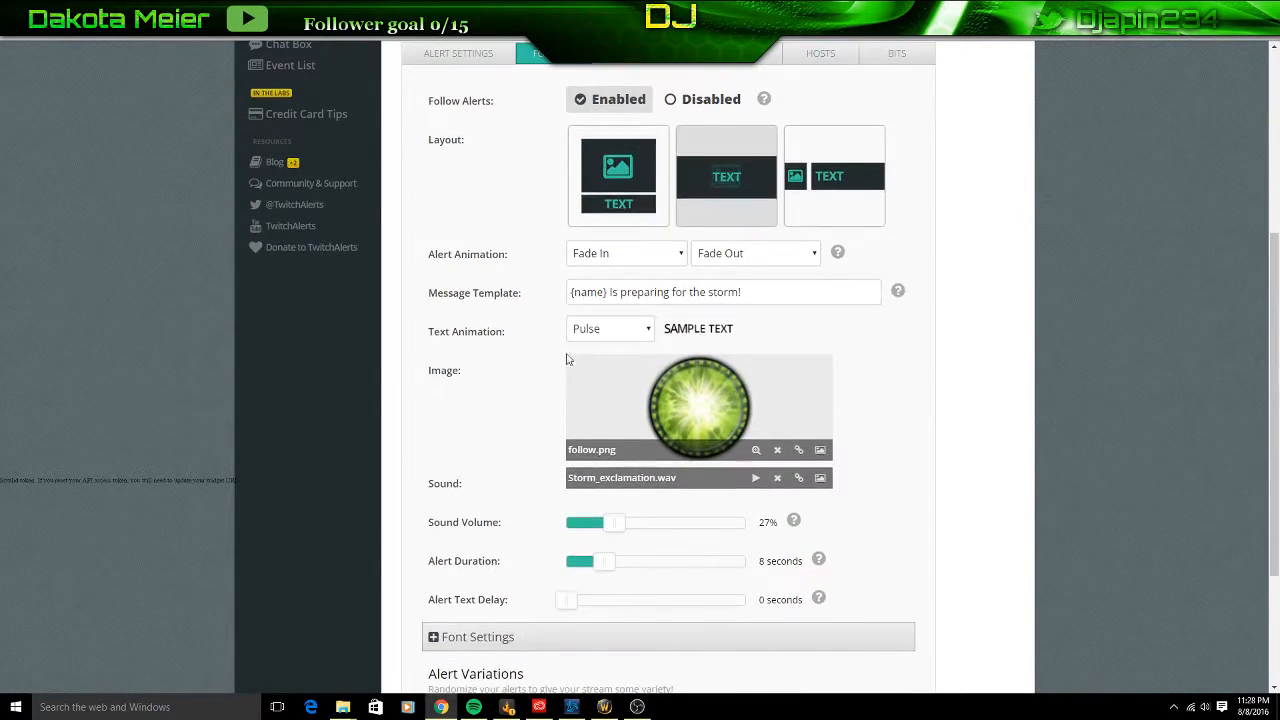
pyautogui.scroll(2, 743, 320)
pyautogui.scroll(-4, 673, 487)
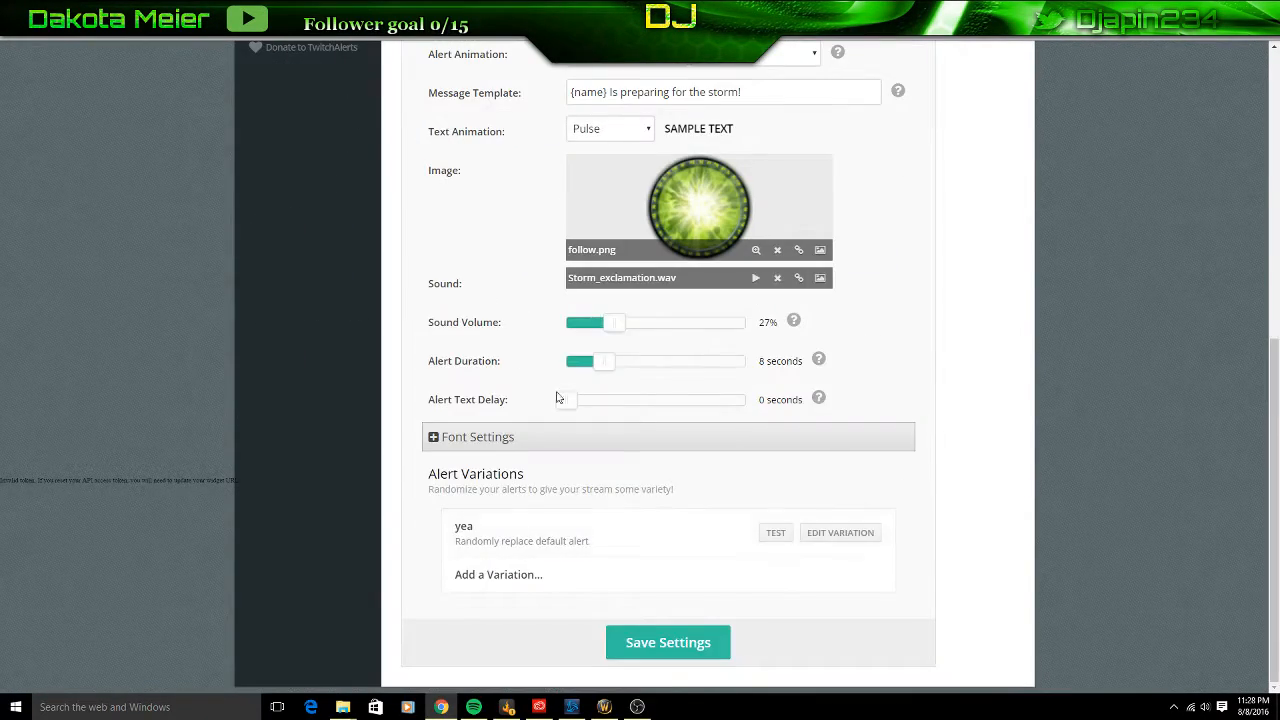
pyautogui.scroll(3, 617, 377)
pyautogui.scroll(-3, 621, 271)
pyautogui.scroll(5, 815, 399)
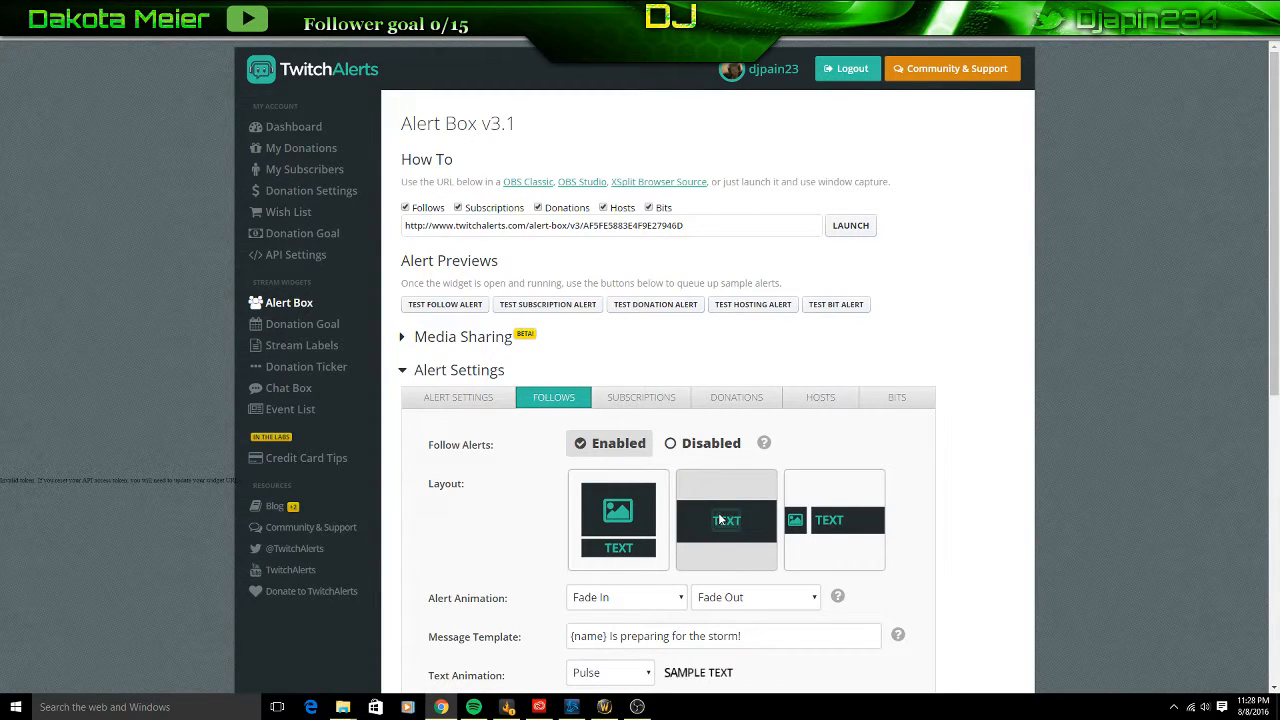
# View the Chat Box widget page in TwitchAlerts and minimize the browser
pyautogui.click(333, 394)
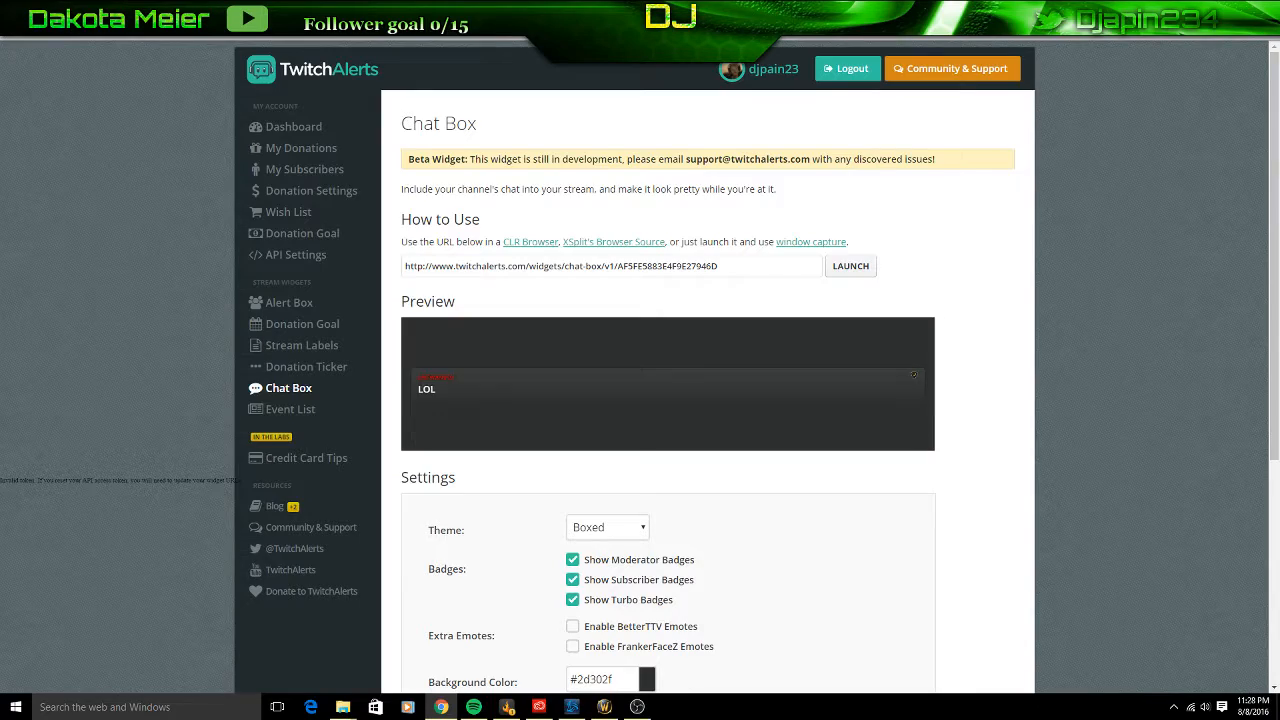
pyautogui.click(1203, 7)
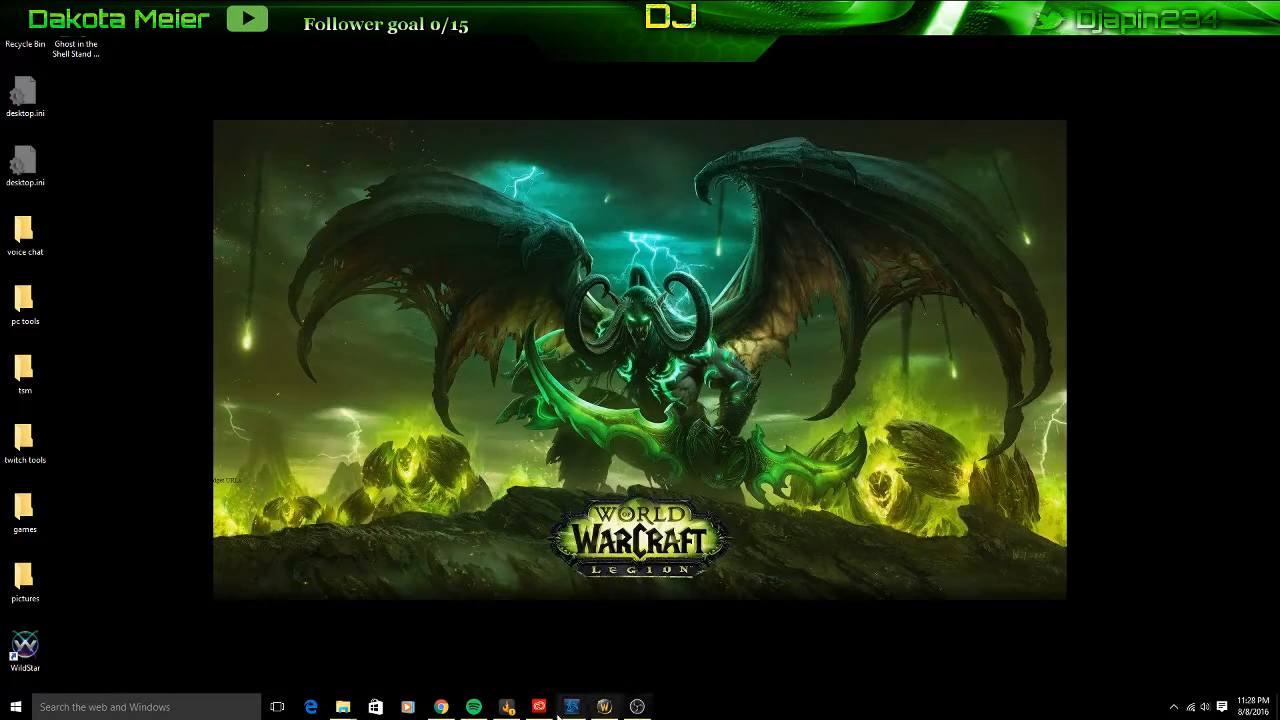
# Search Google for nightbot in a new browser tab and open the Nightbot website
pyautogui.click(437, 711)
pyautogui.click(220, 8)
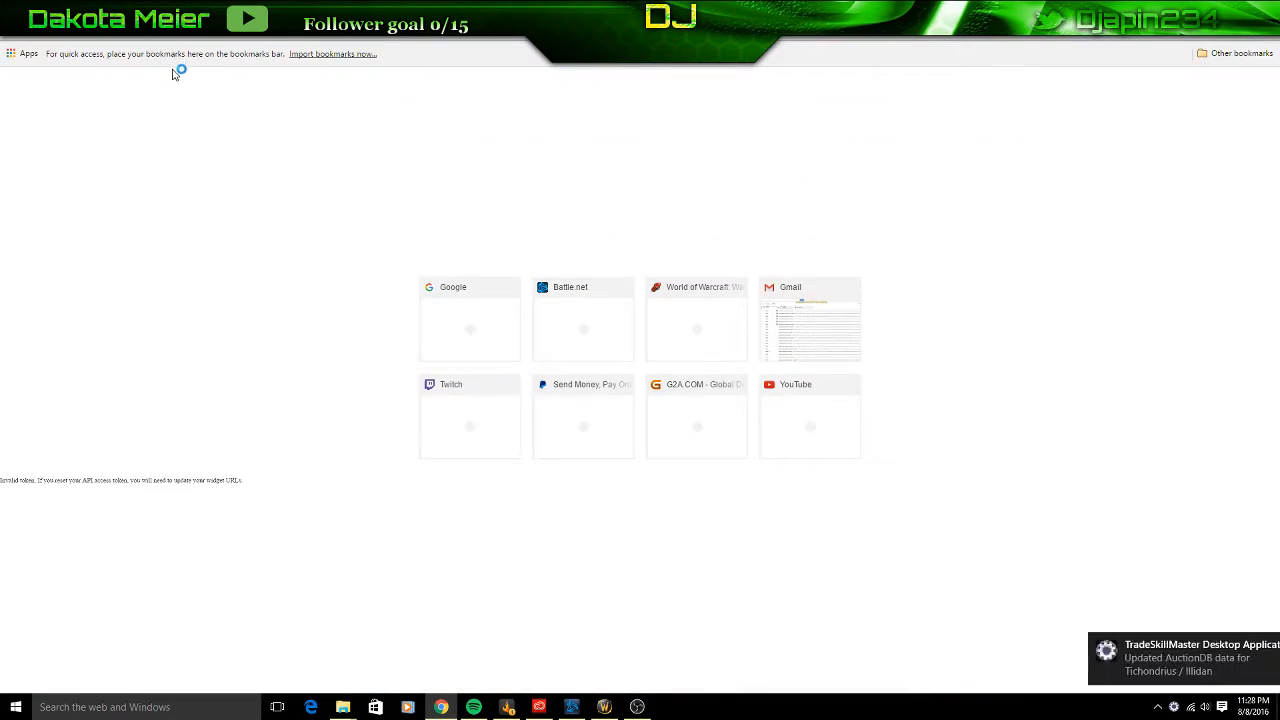
pyautogui.write('g')
pyautogui.press('Return')
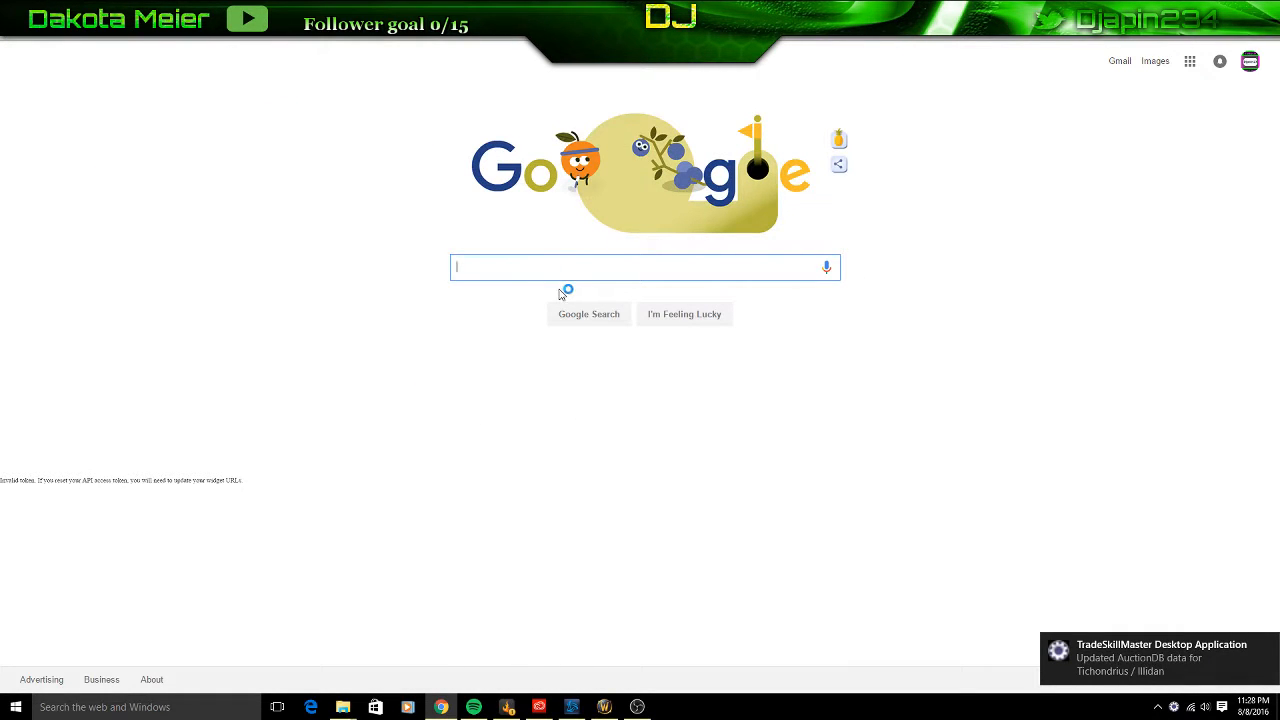
pyautogui.write('n')
pyautogui.click(165, 83)
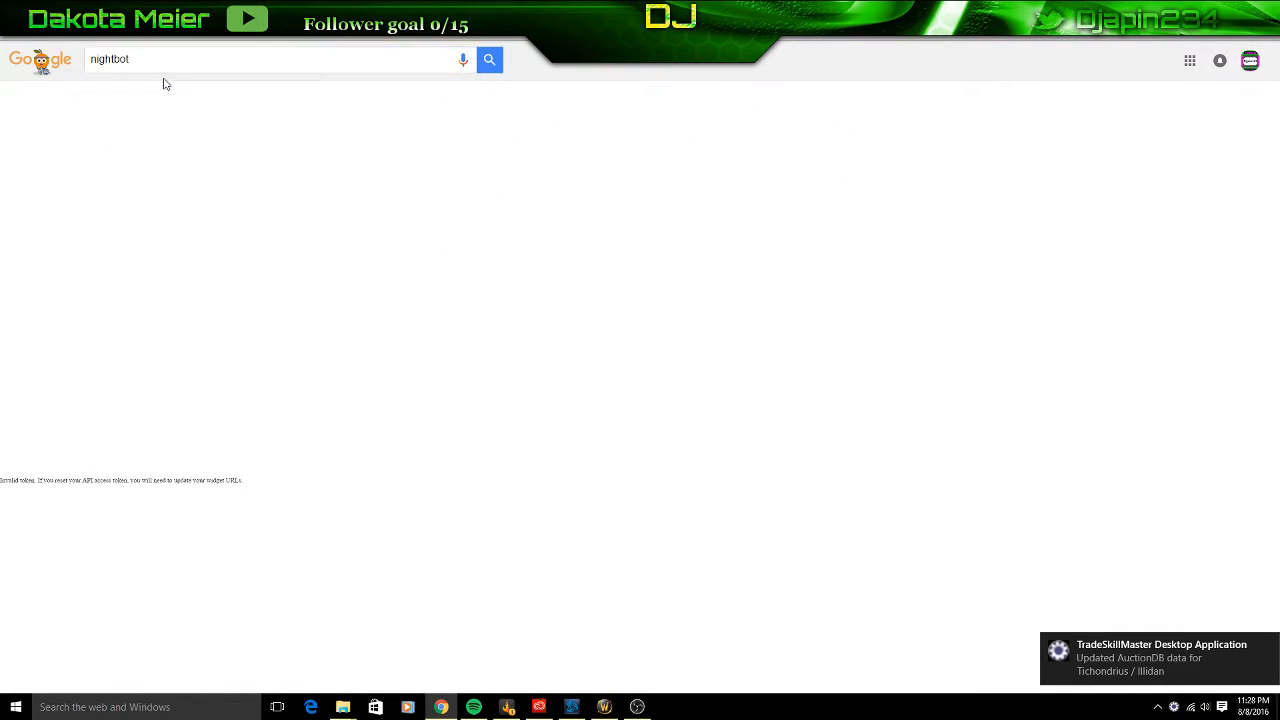
pyautogui.click(118, 163)
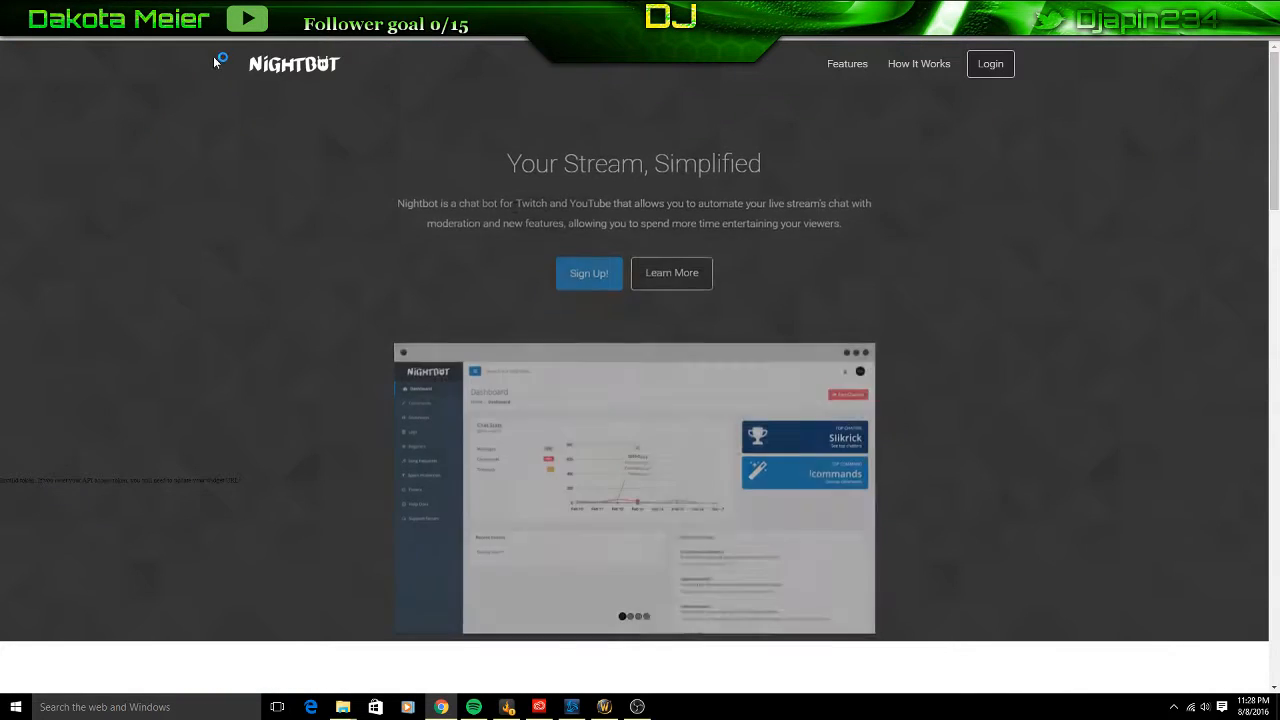
# Log in to Nightbot and open its list of default commands
pyautogui.click(983, 66)
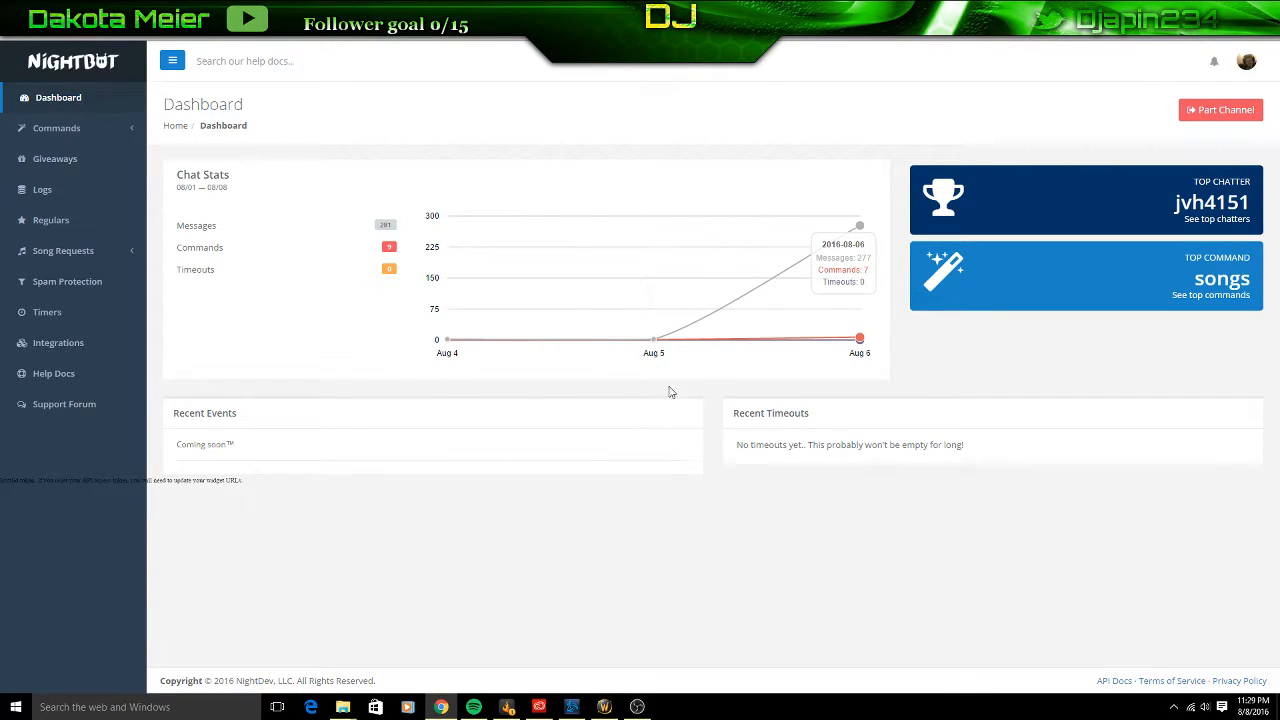
pyautogui.click(82, 131)
pyautogui.click(58, 176)
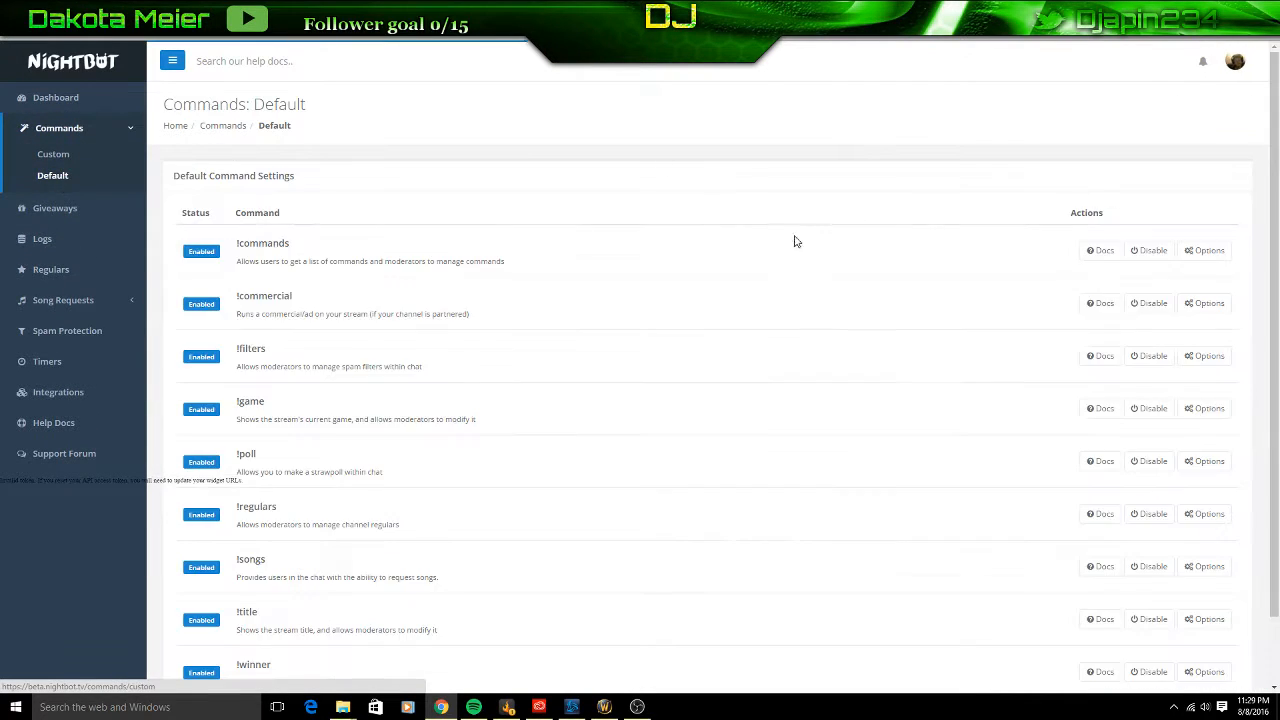
# Open Nightbot's AutoDJ song requests page and briefly play and pause the current song
pyautogui.scroll(-1, 523, 354)
pyautogui.scroll(1, 689, 209)
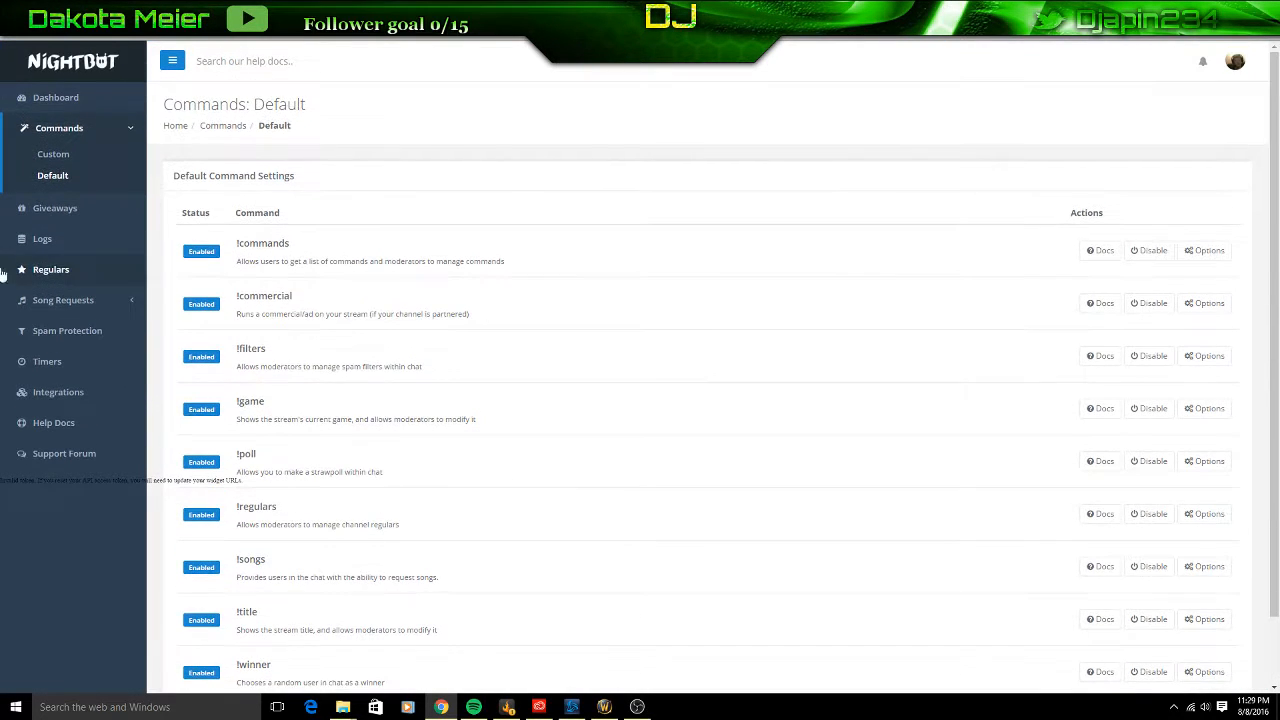
pyautogui.click(66, 300)
pyautogui.click(55, 278)
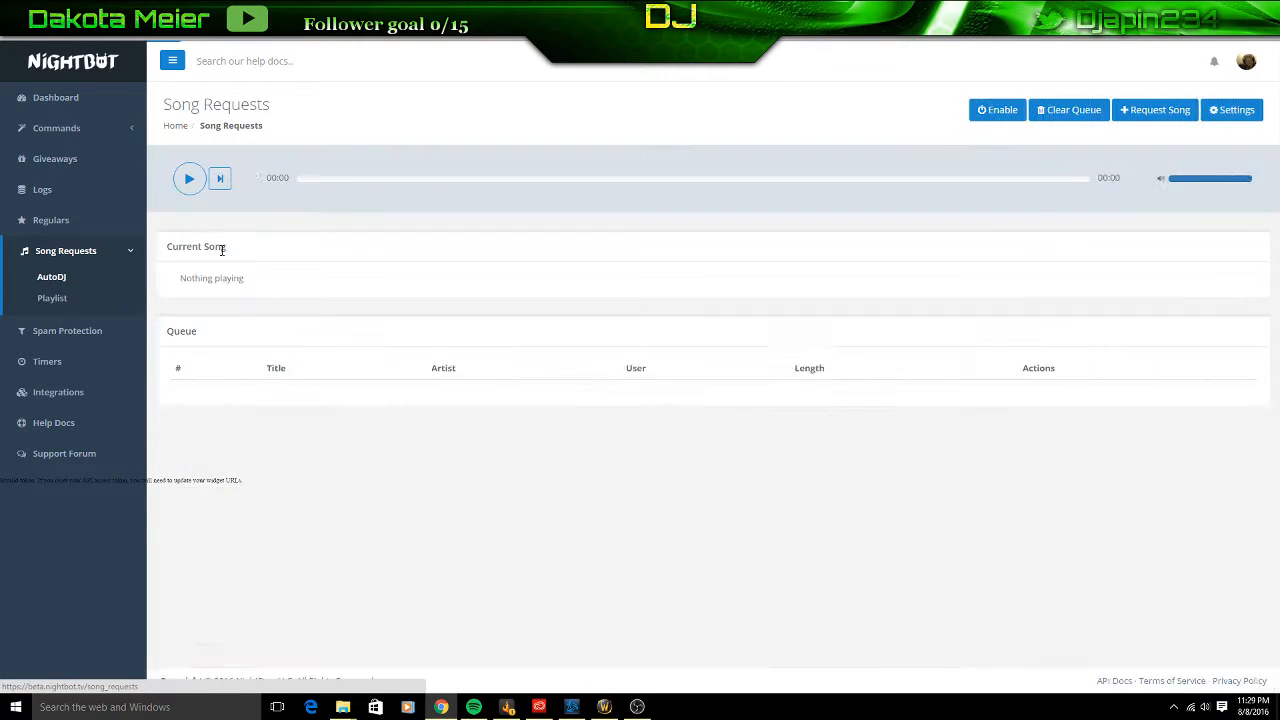
pyautogui.click(193, 188)
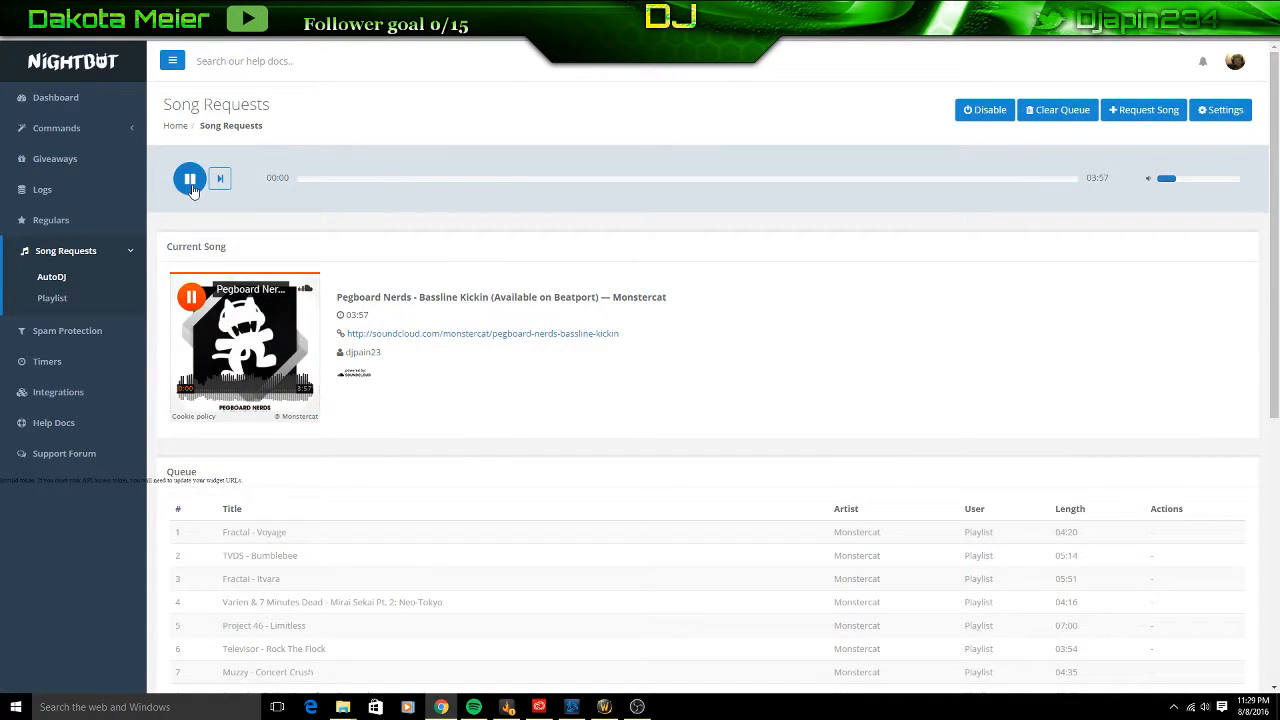
pyautogui.click(193, 190)
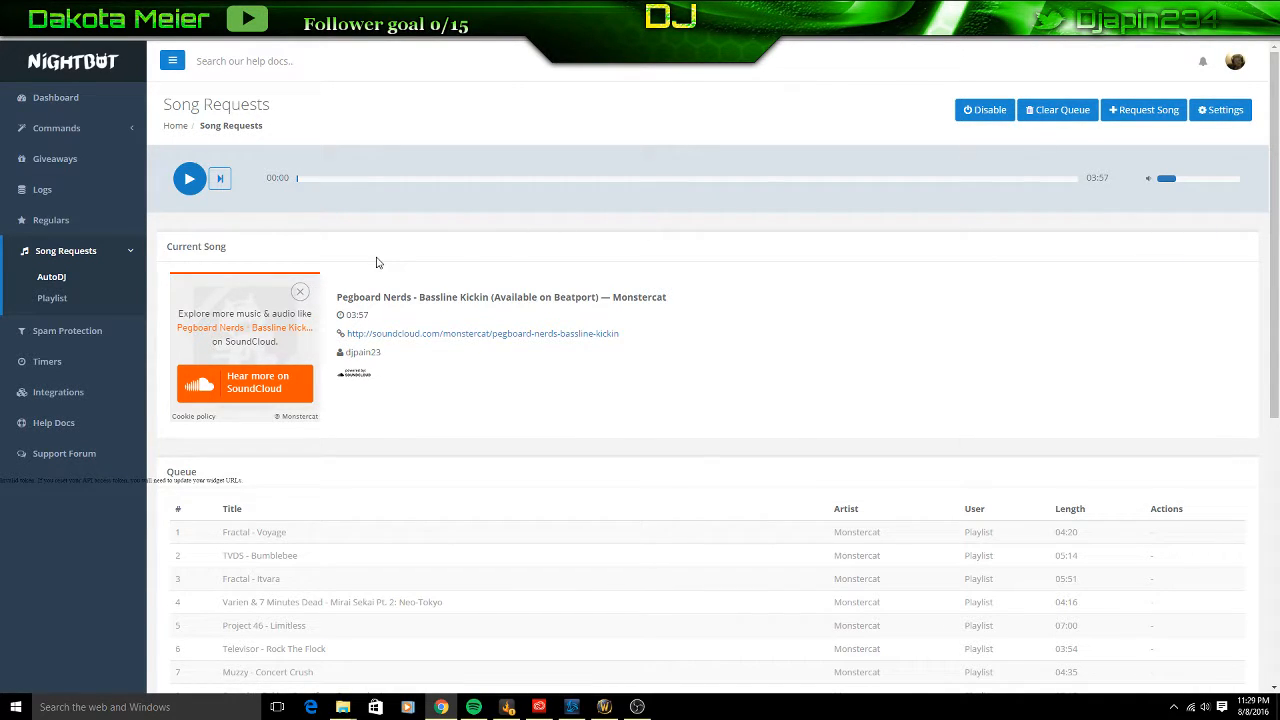
# View Nightbot's Timers and Integrations pages, and return to the desktop
pyautogui.click(74, 362)
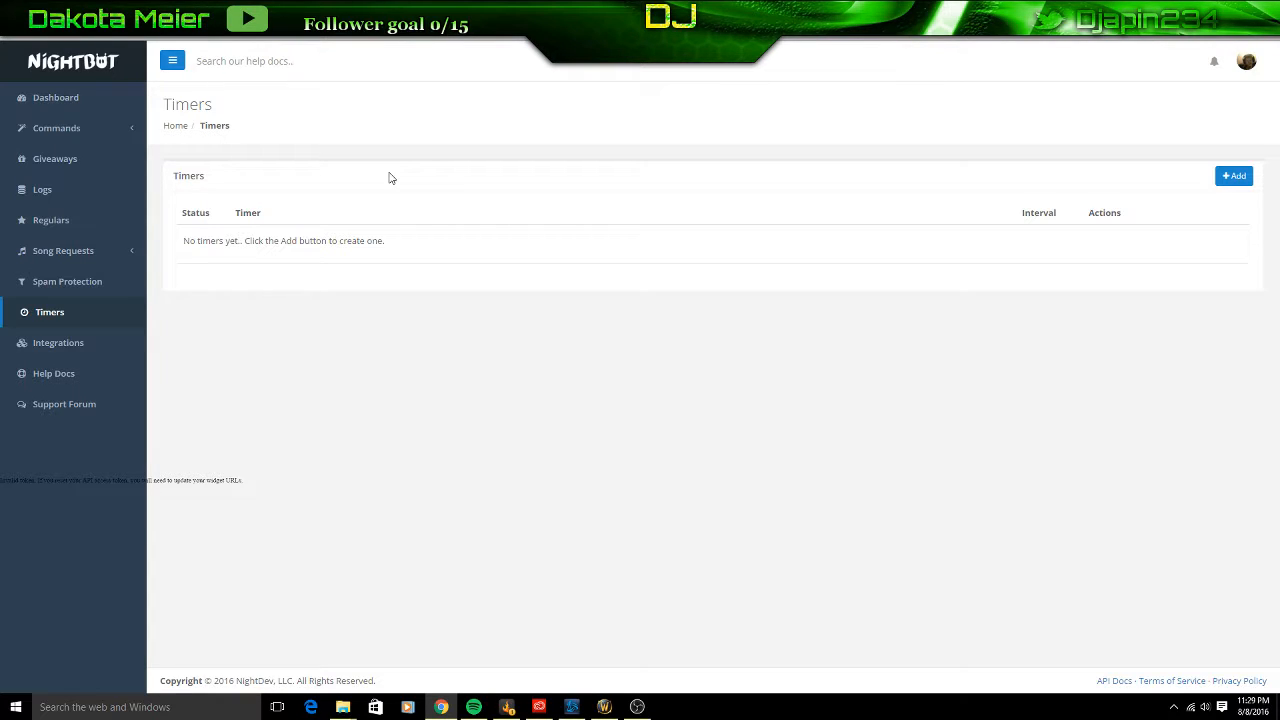
pyautogui.click(64, 355)
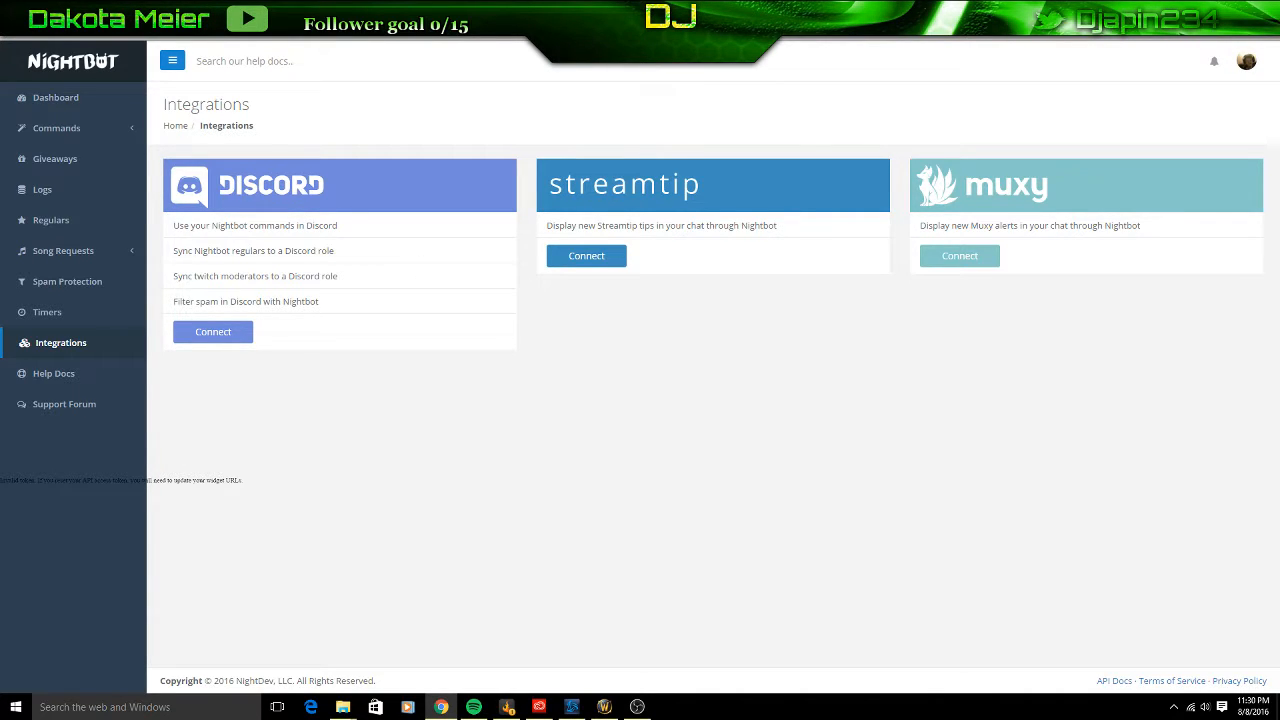
pyautogui.hotkey('ctrl', 'Tab')
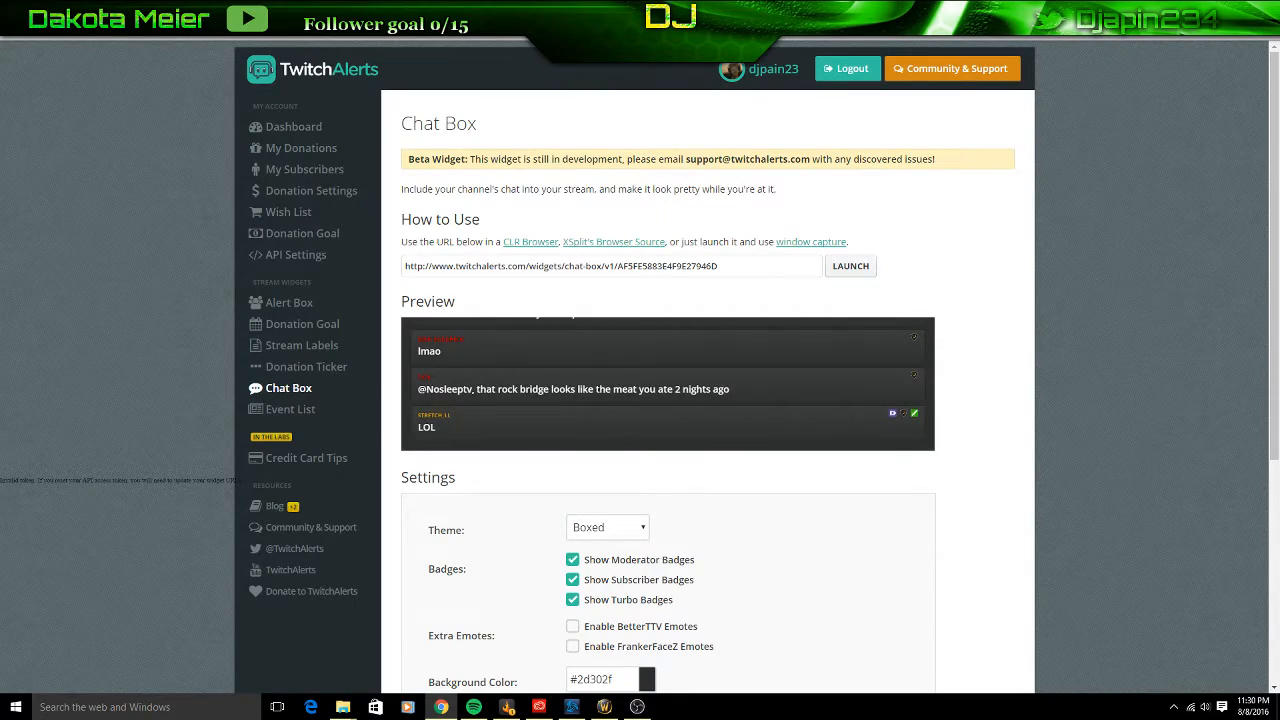
pyautogui.press('super+d')
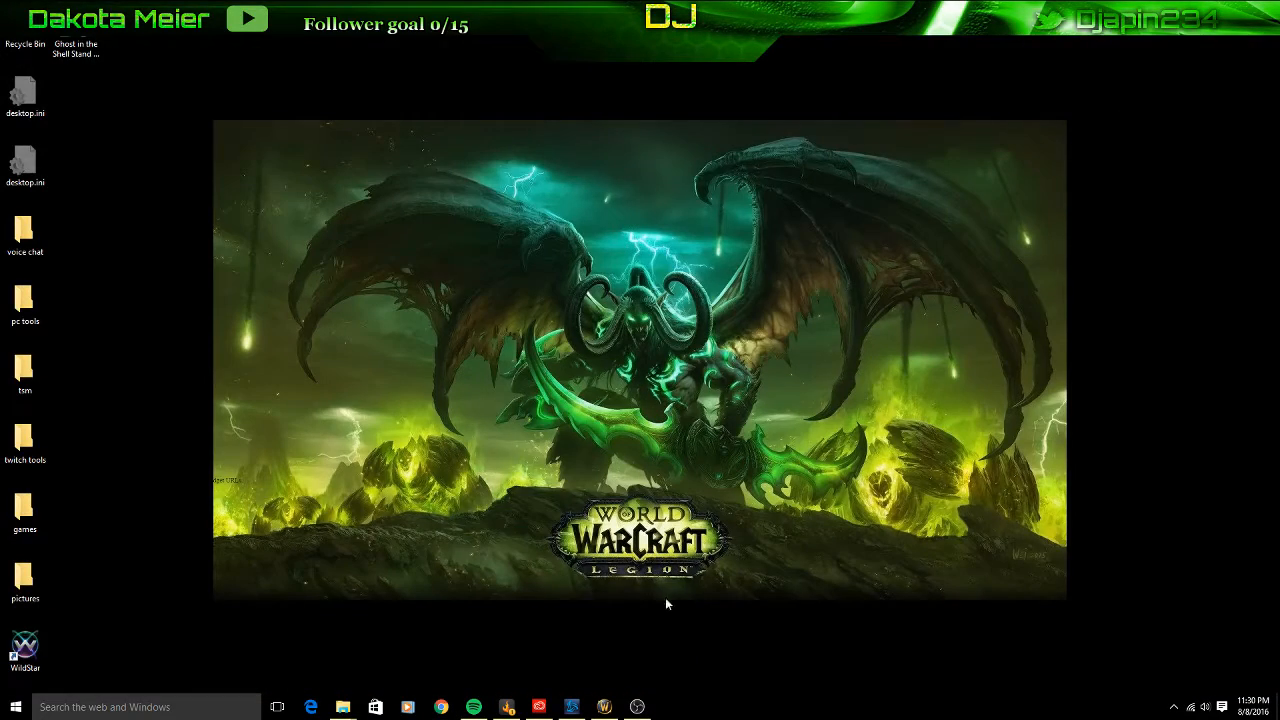
# Switch to OBS Studio, move its window to the middle of the desktop, and switch to the youtubeend scene
pyautogui.click(634, 710)
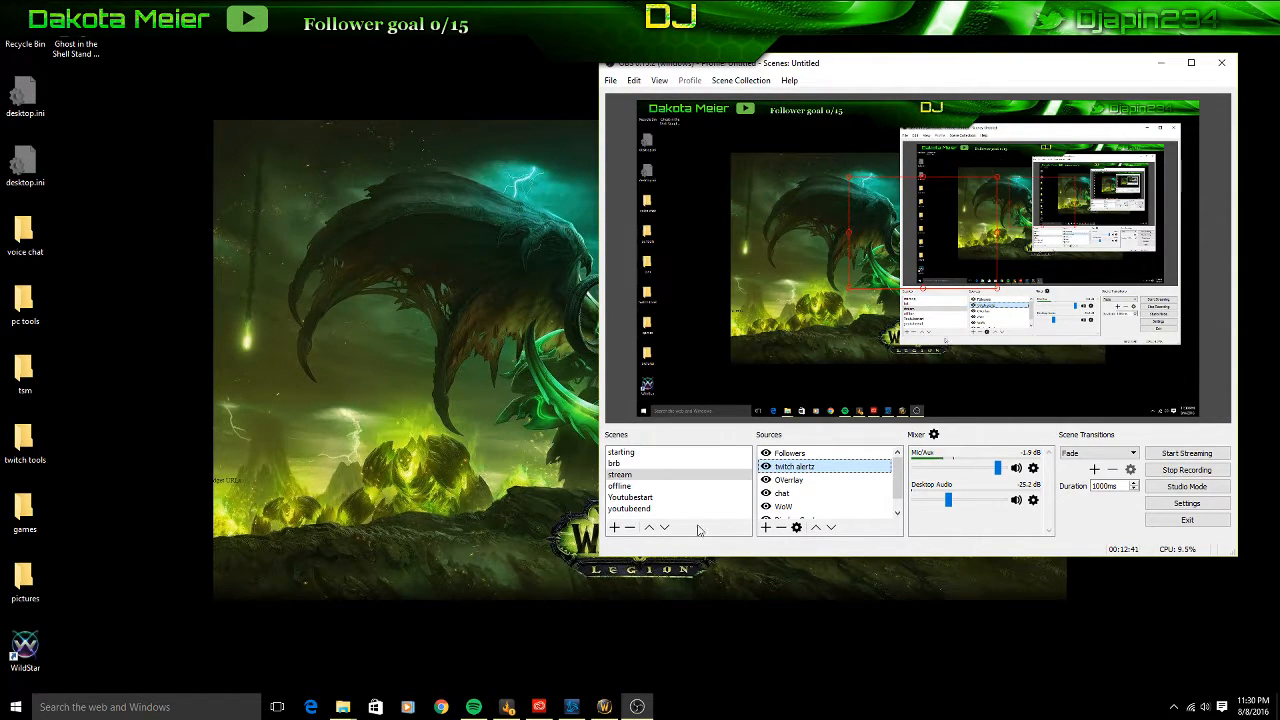
pyautogui.scroll(-1, 812, 500)
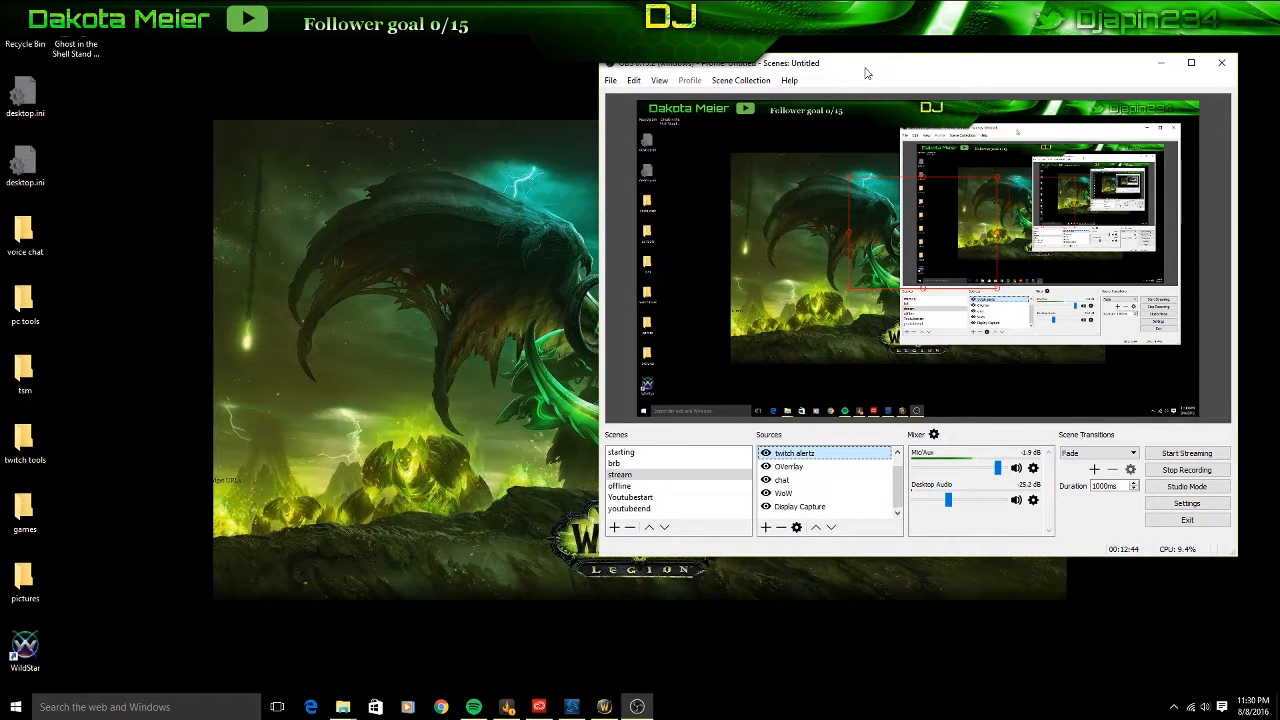
pyautogui.moveTo(870, 65); pyautogui.dragTo(641, 68)
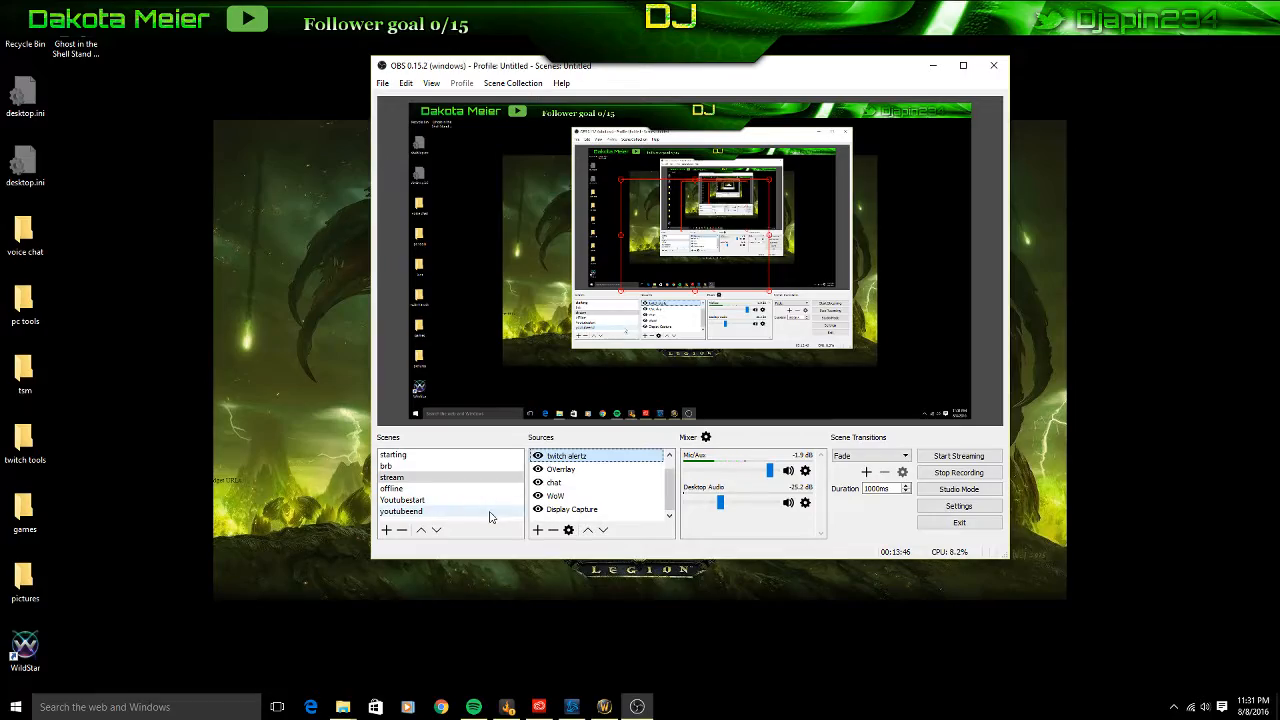
pyautogui.click(472, 516)
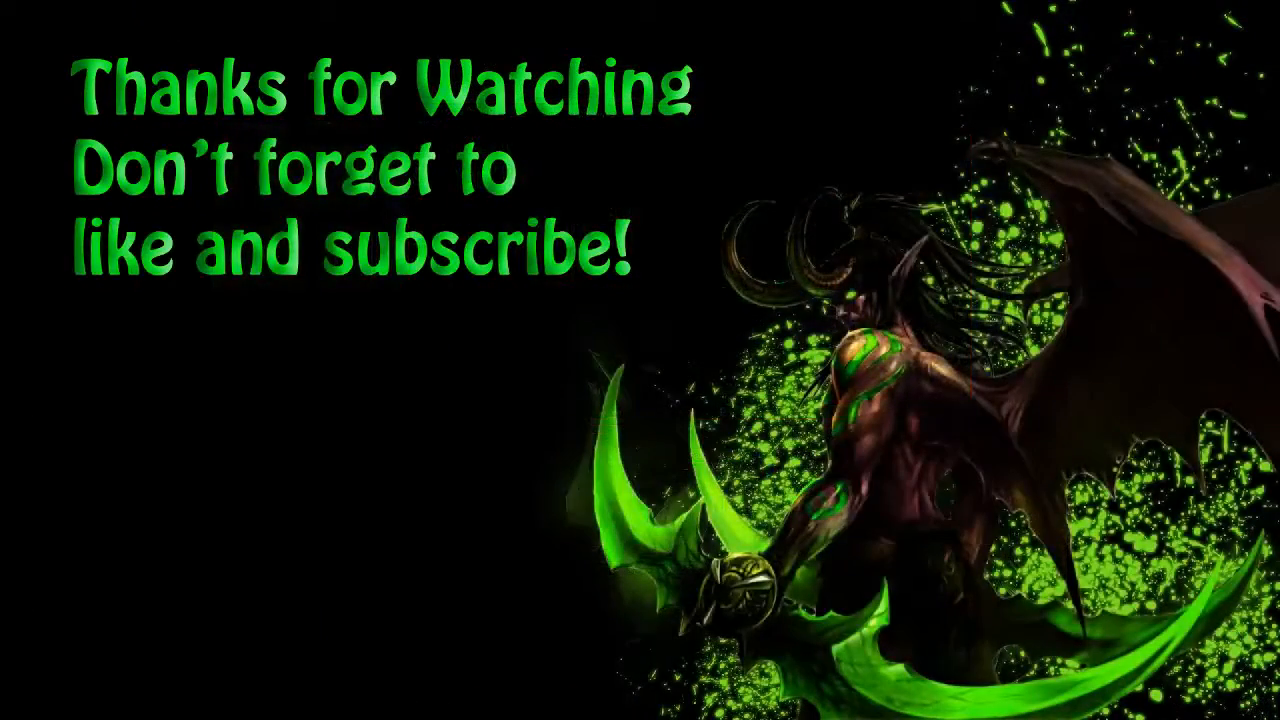